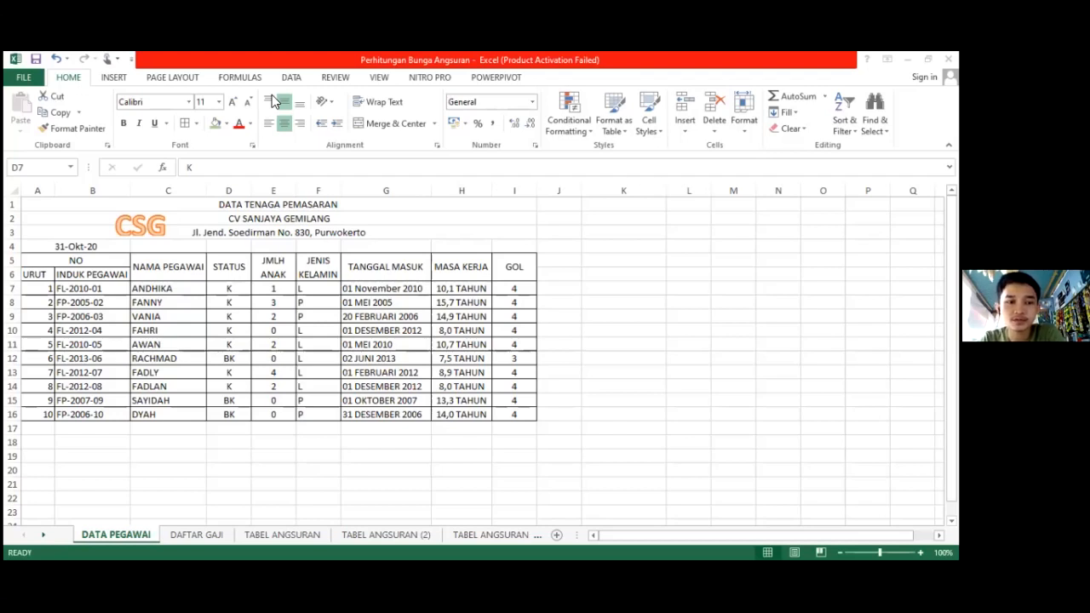
- Review the employee number, name, status and number-of-children columns of the DATA PEGAWAI table
click(70, 258)
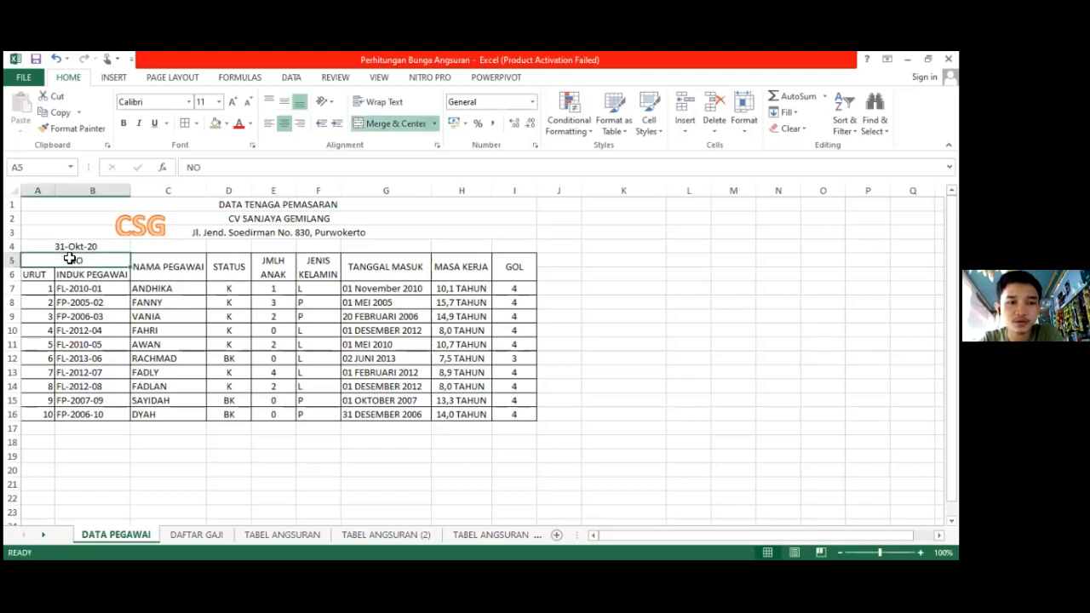
click(85, 276)
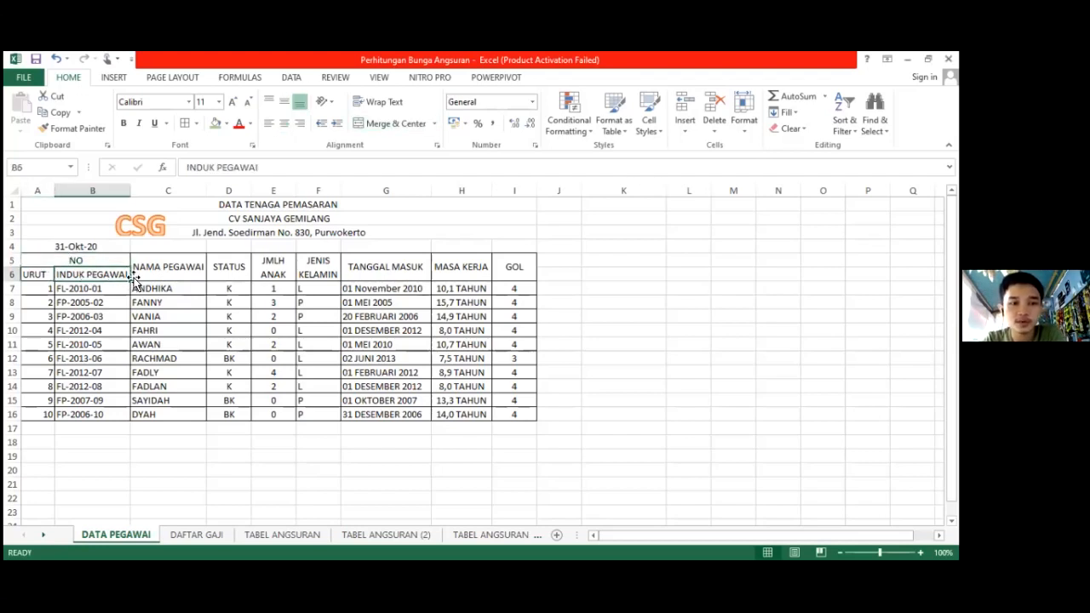
click(175, 270)
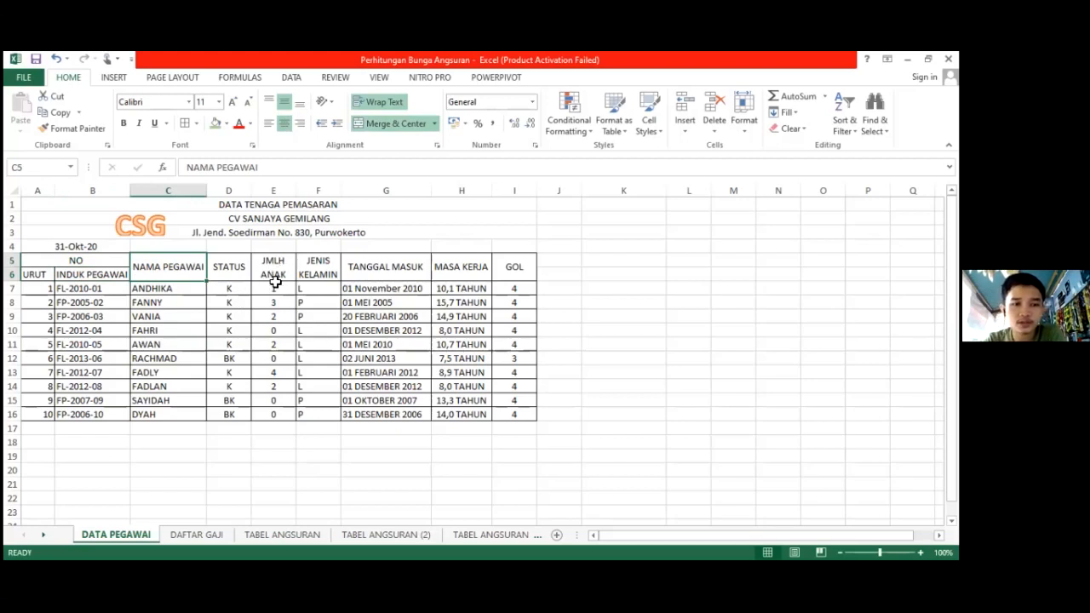
click(317, 289)
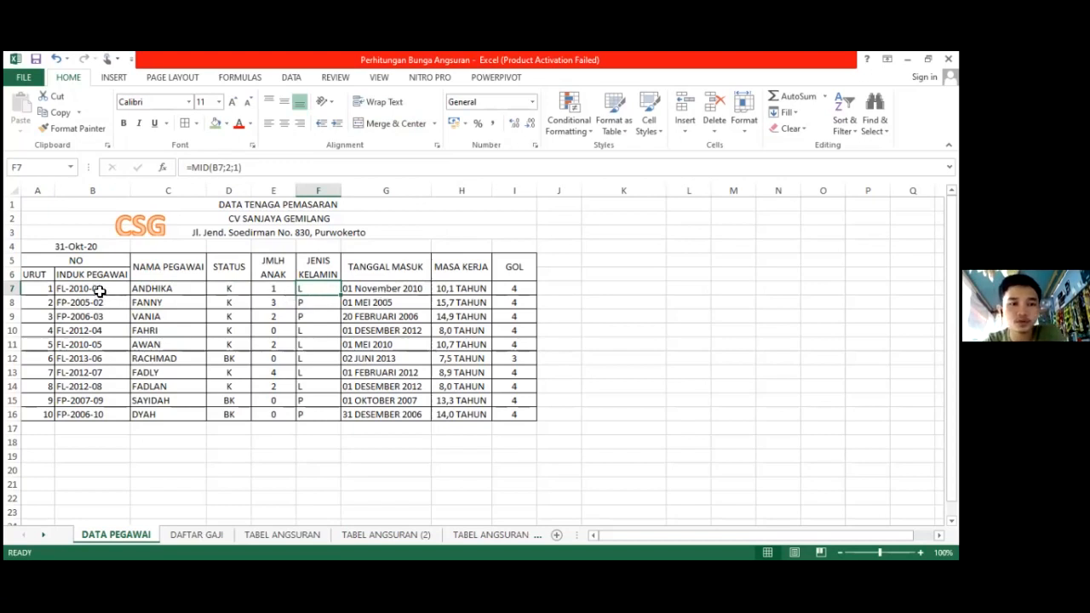
click(99, 291)
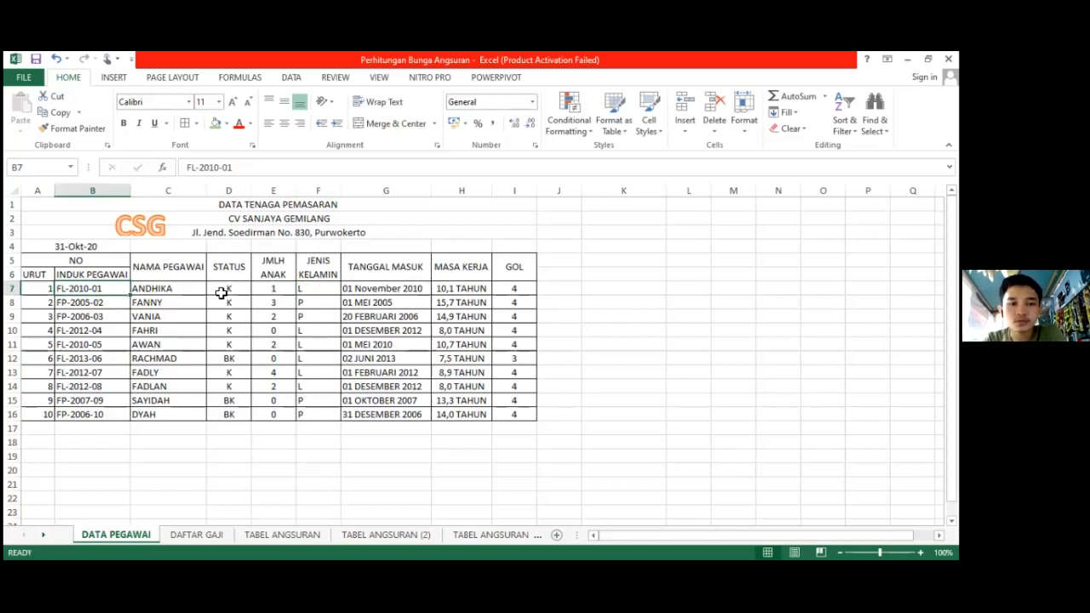
click(232, 268)
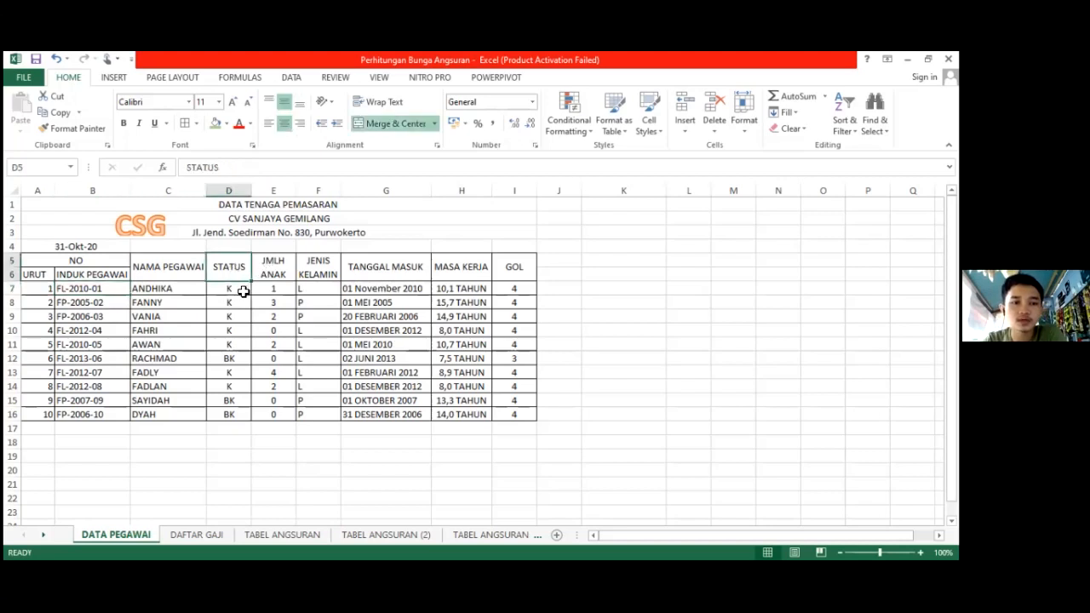
click(283, 279)
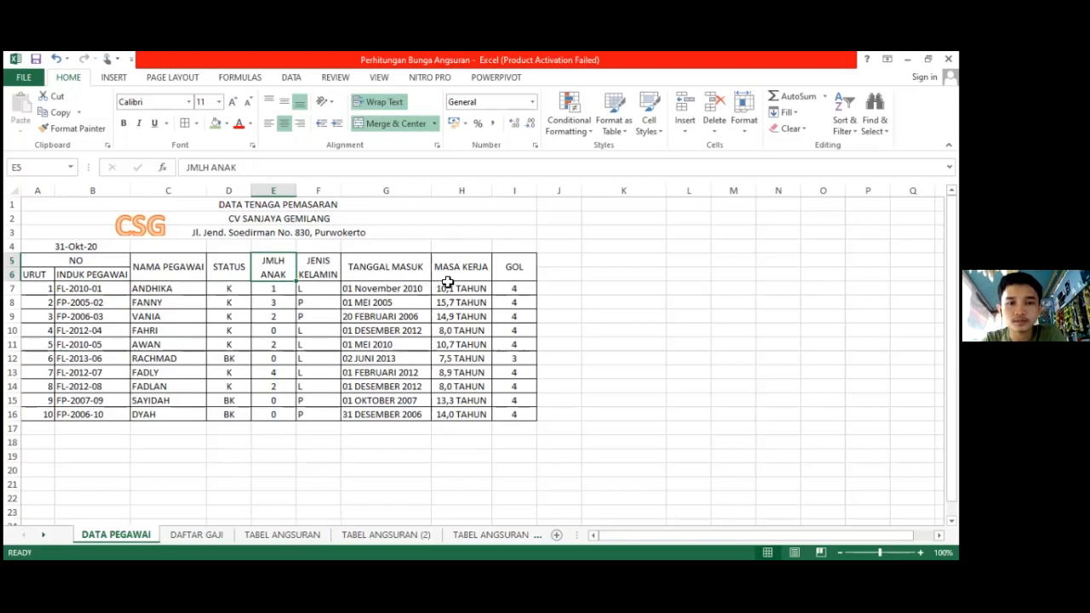
- Inspect the MID formula in the first employee's JENIS KELAMIN cell and its reference to the employee number
click(312, 275)
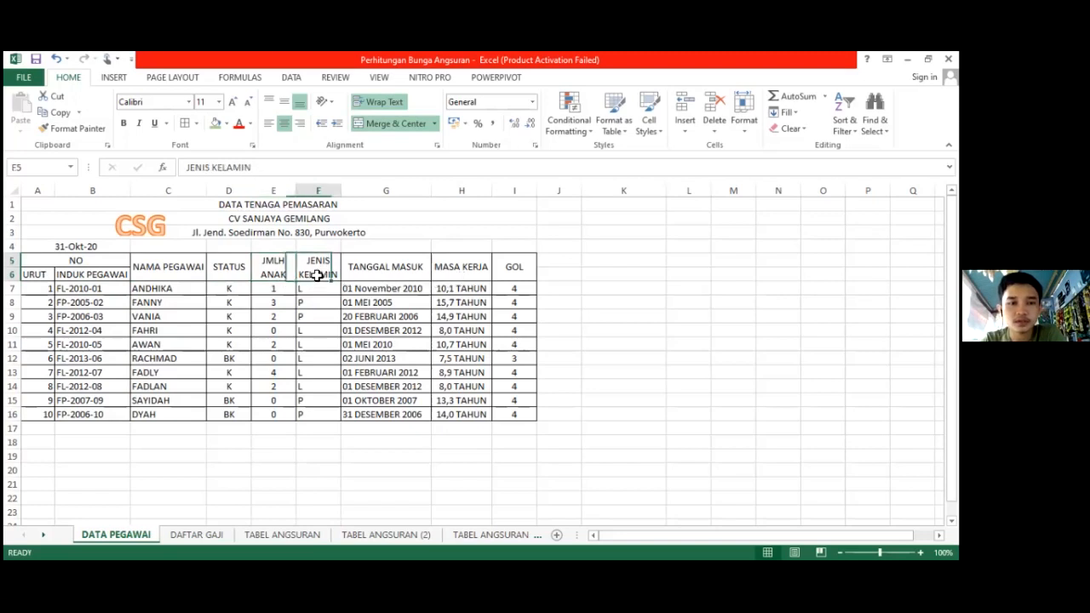
click(322, 295)
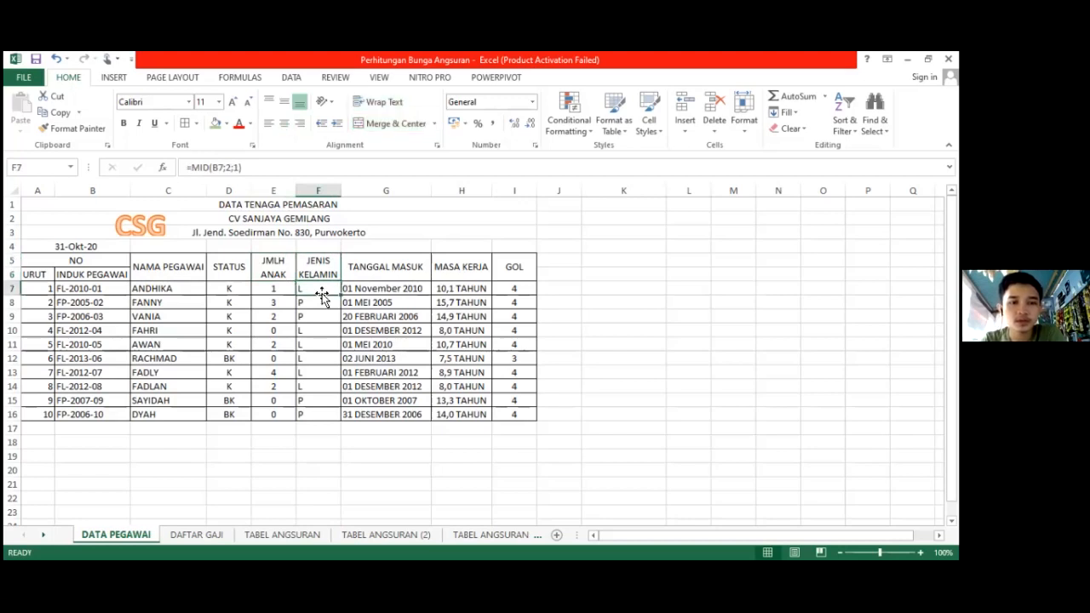
click(222, 171)
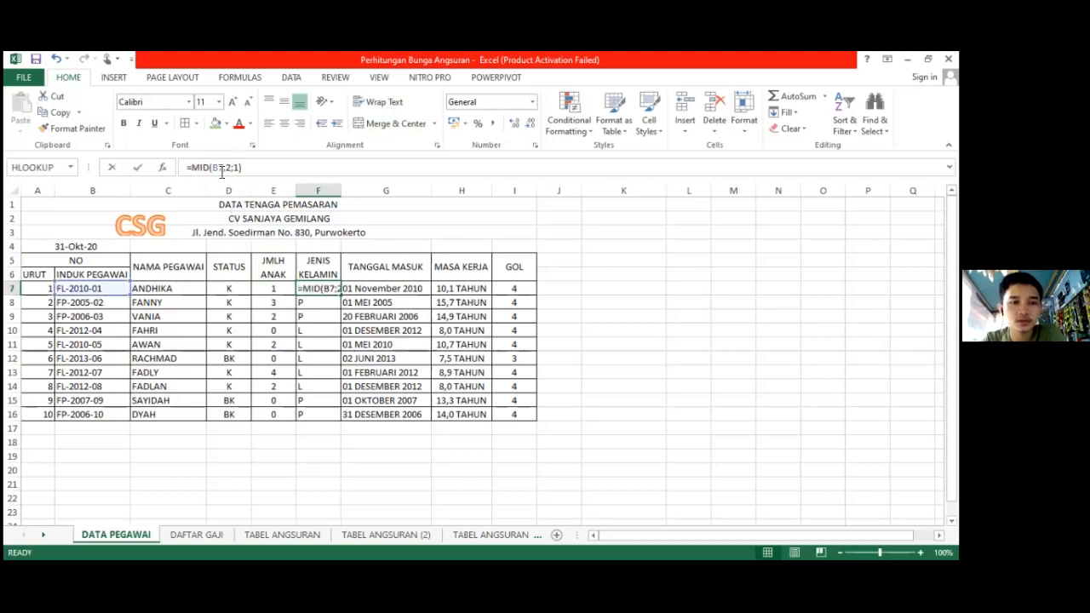
click(221, 170)
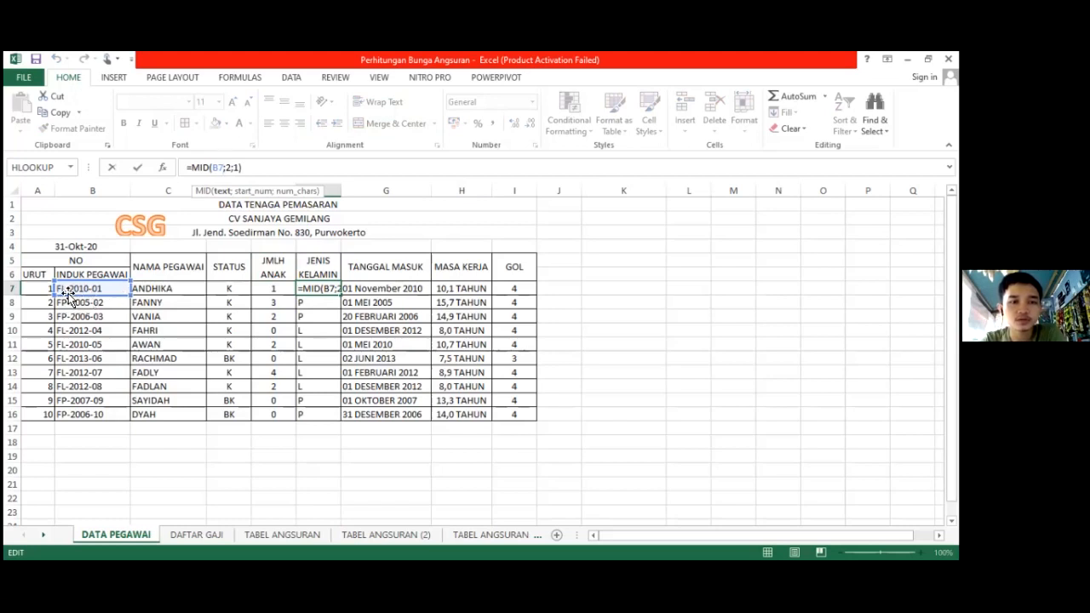
key(ctrl+Return)
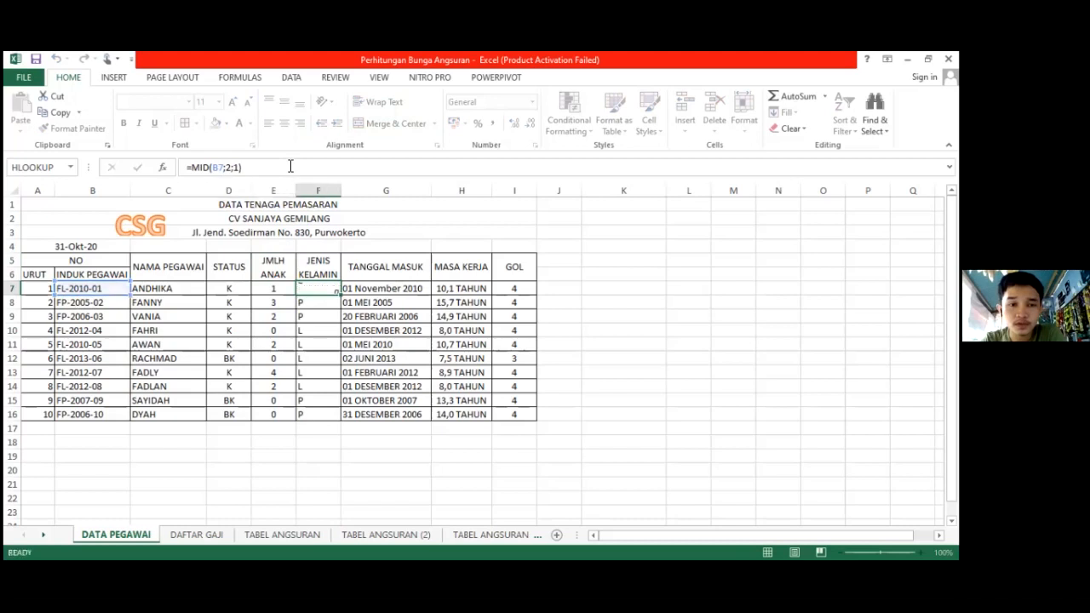
key(Return)
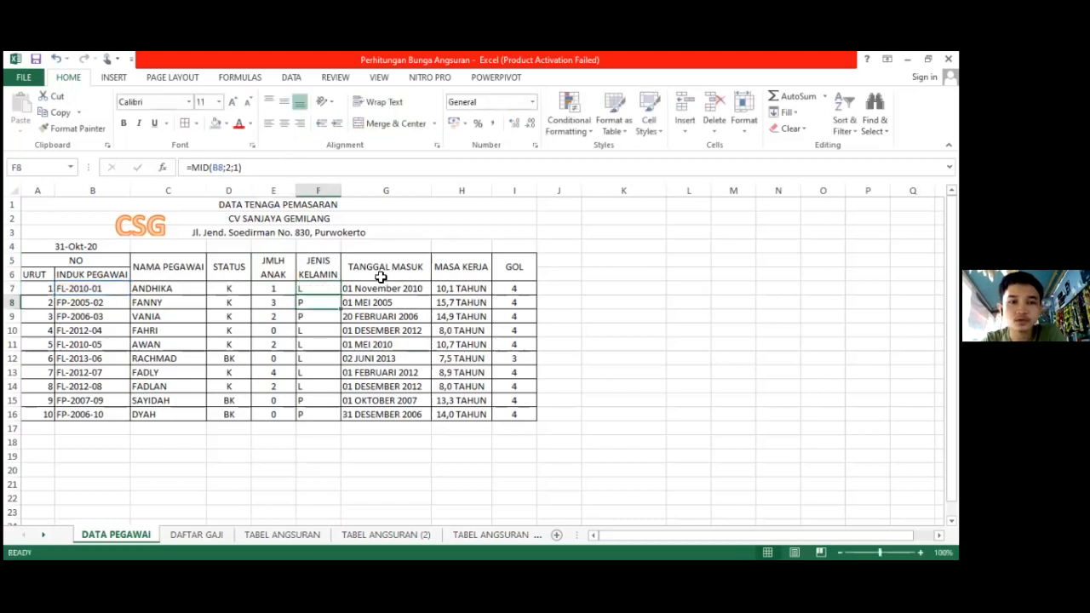
- Inspect the first employee's MASA KERJA formula and the date cells it references
click(456, 292)
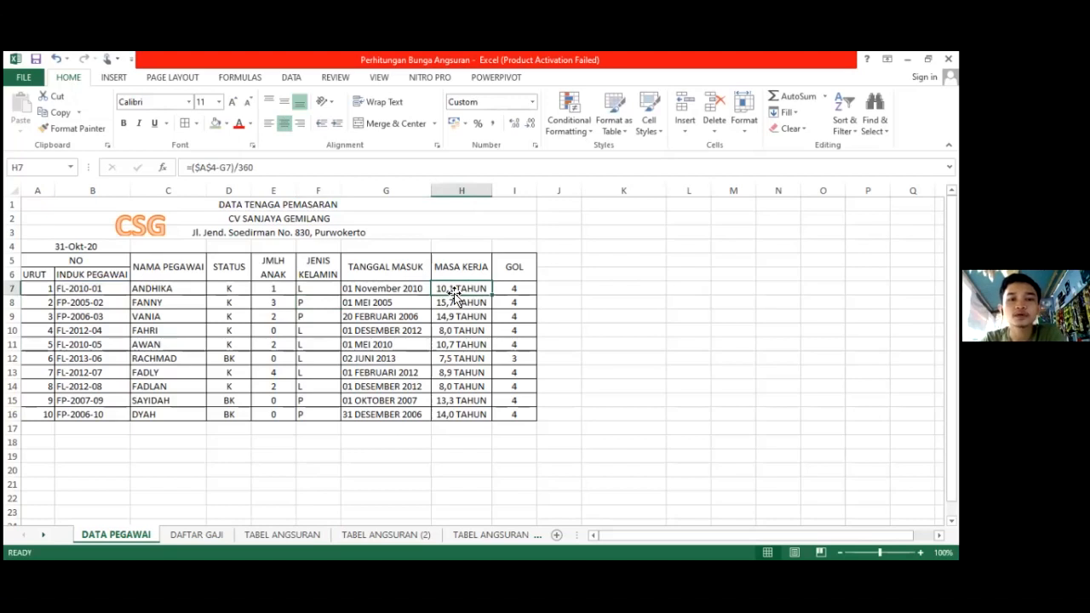
click(213, 167)
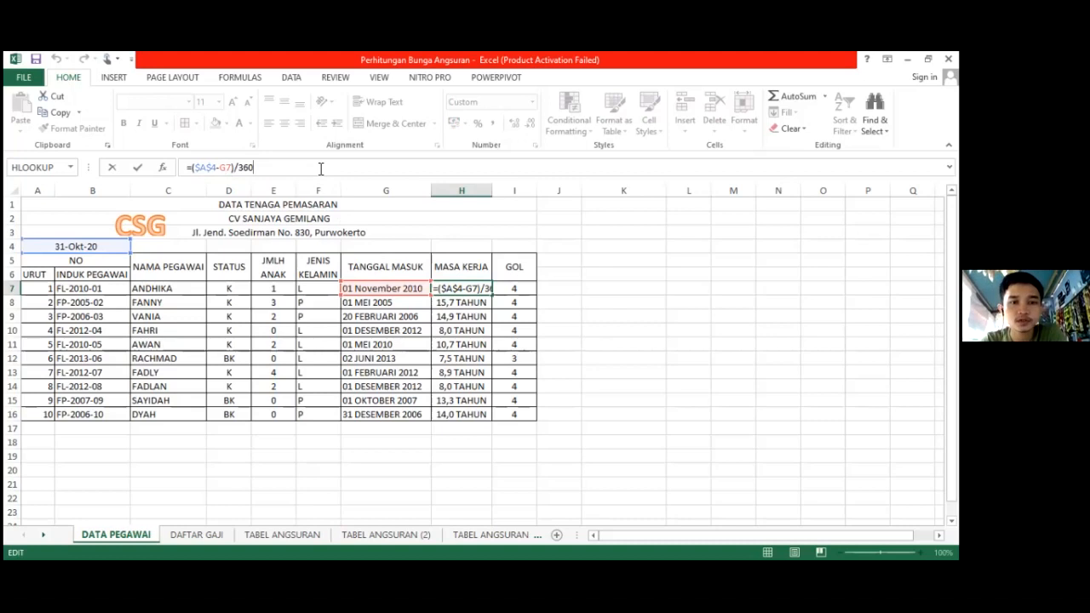
key(Return)
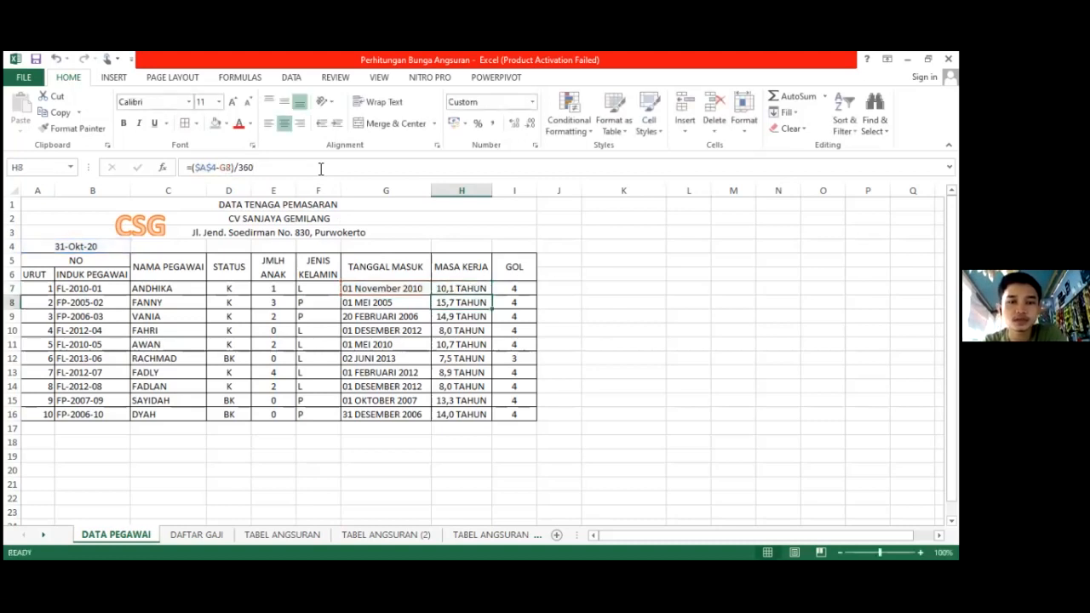
click(478, 289)
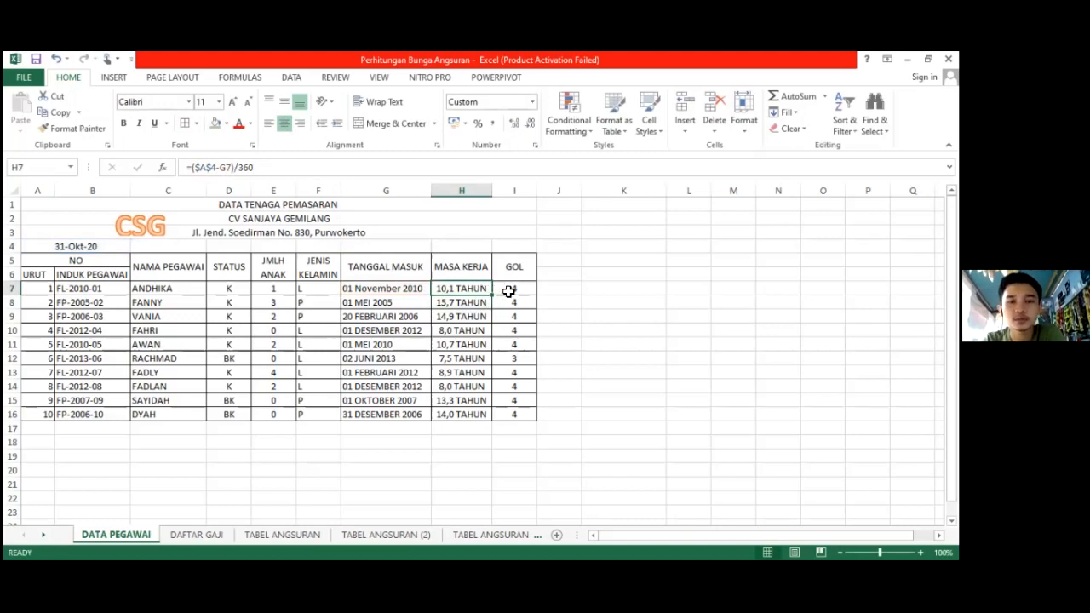
- Examine the nested IF formula in the first employee's GOL cell, going through each condition and its result
click(508, 291)
click(468, 290)
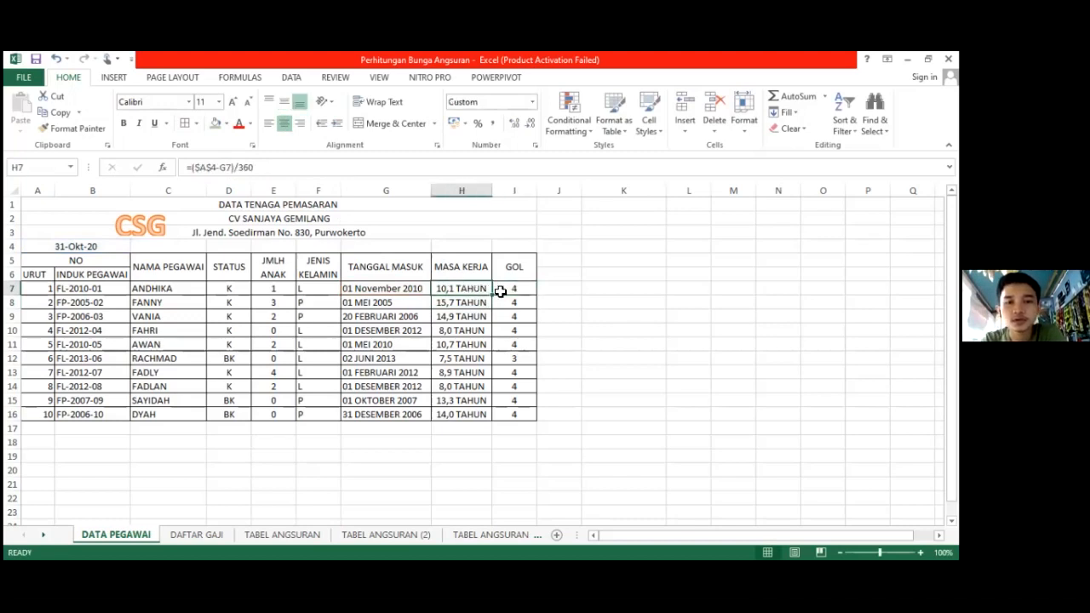
click(499, 289)
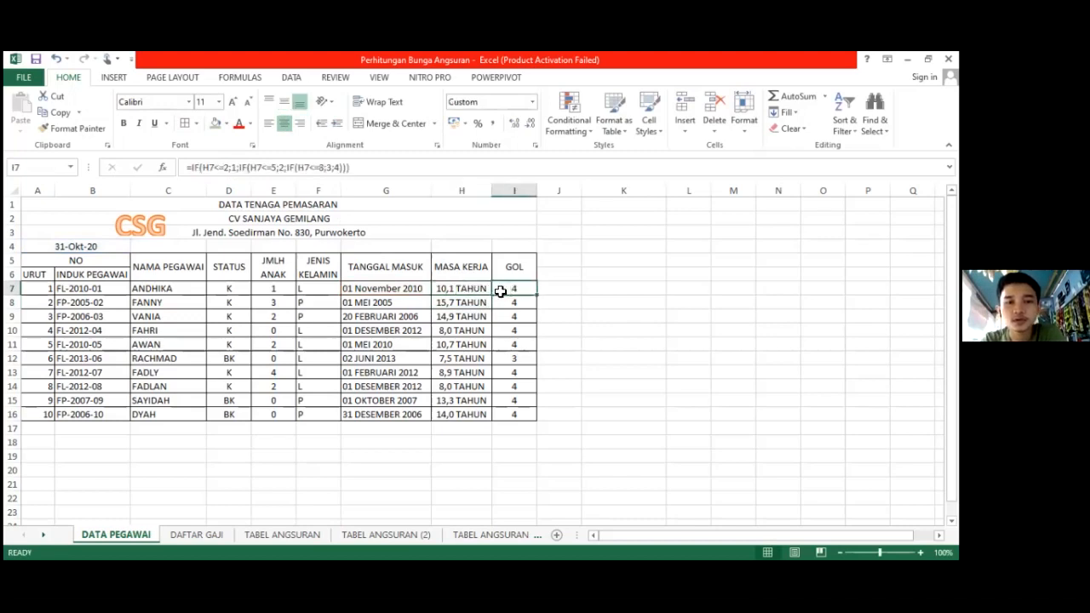
click(362, 166)
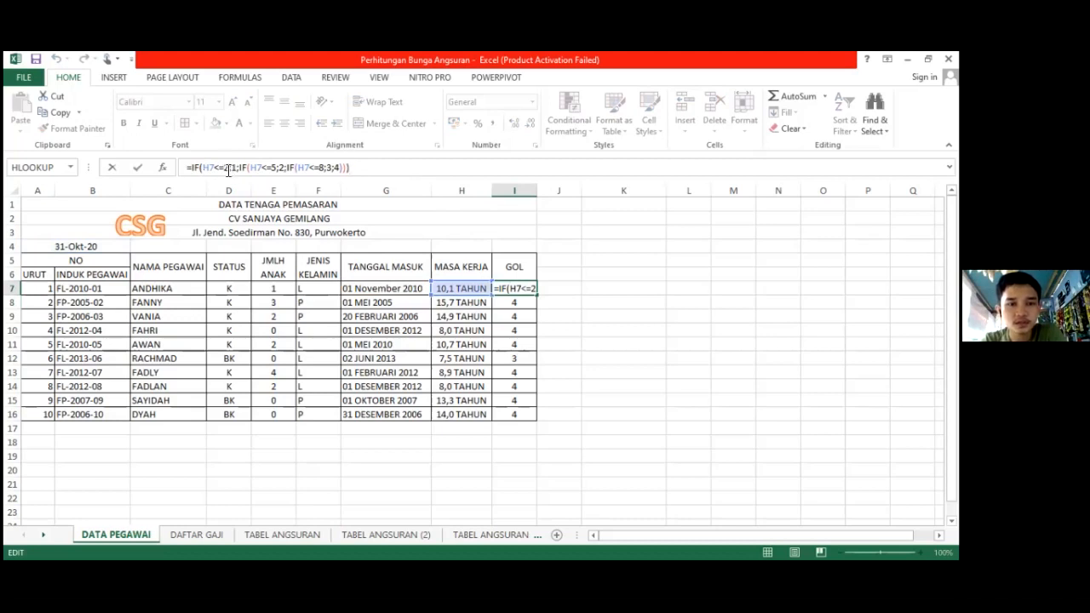
click(226, 174)
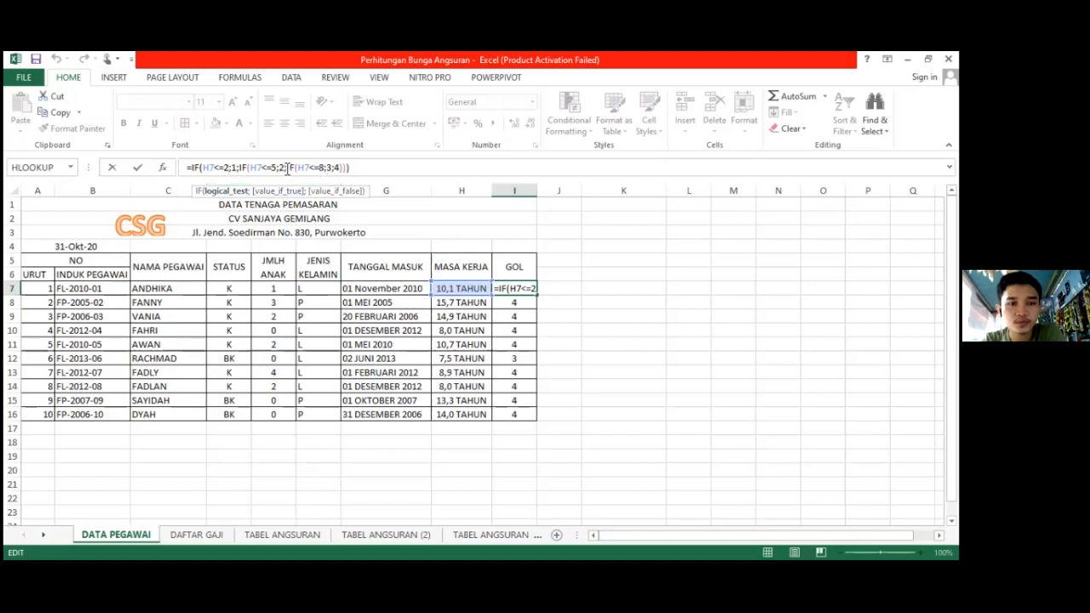
click(287, 168)
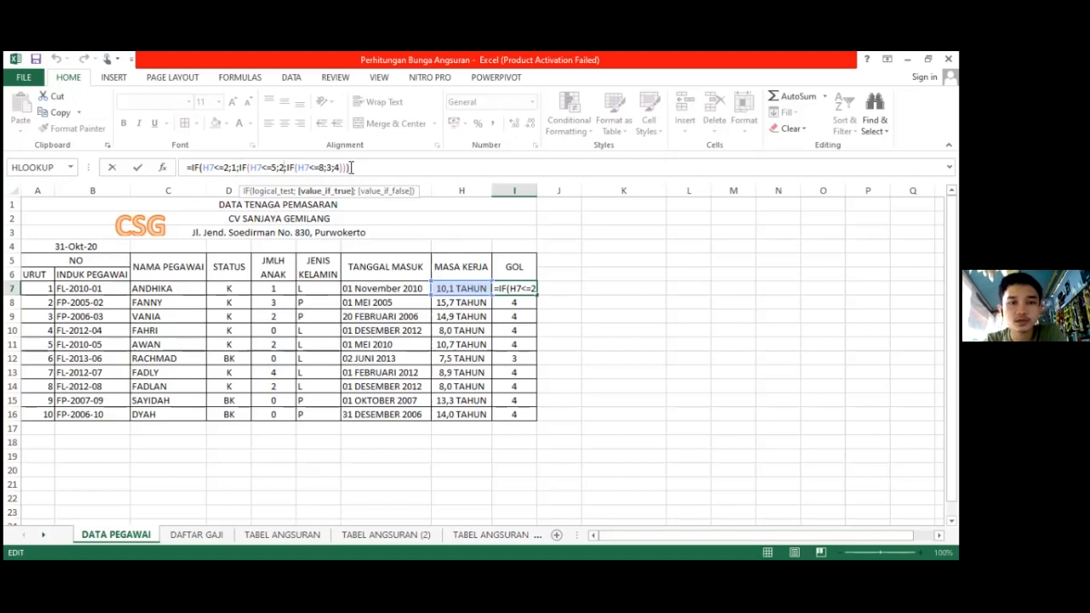
click(317, 169)
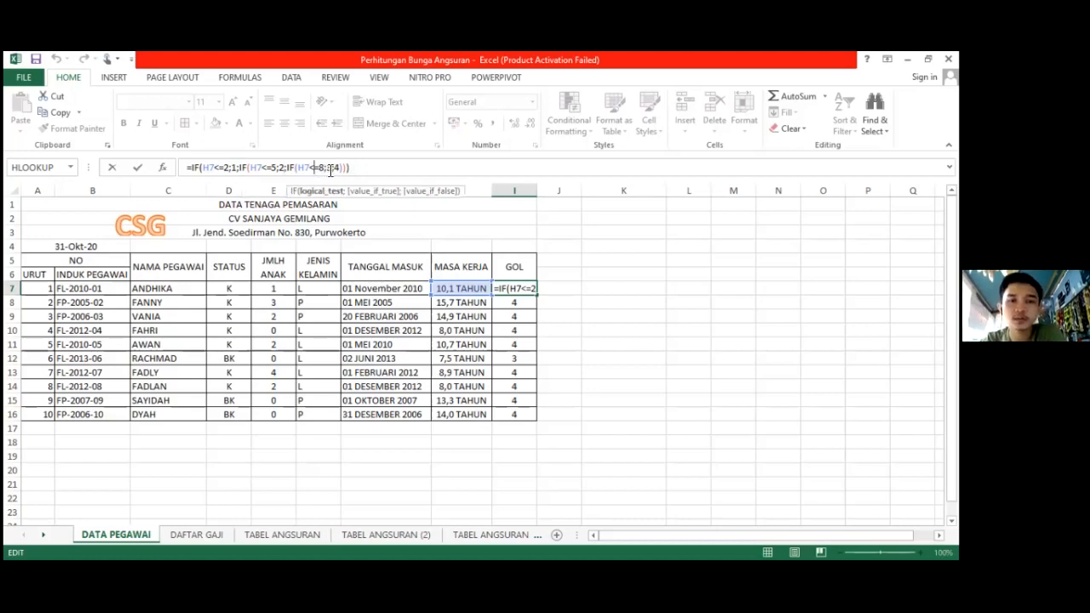
click(331, 169)
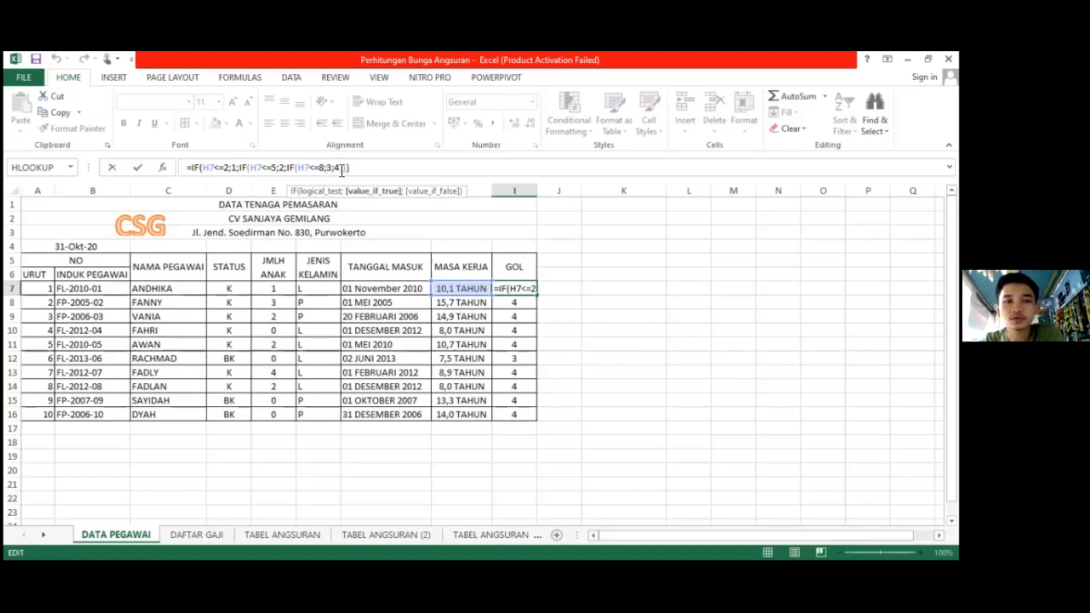
click(340, 168)
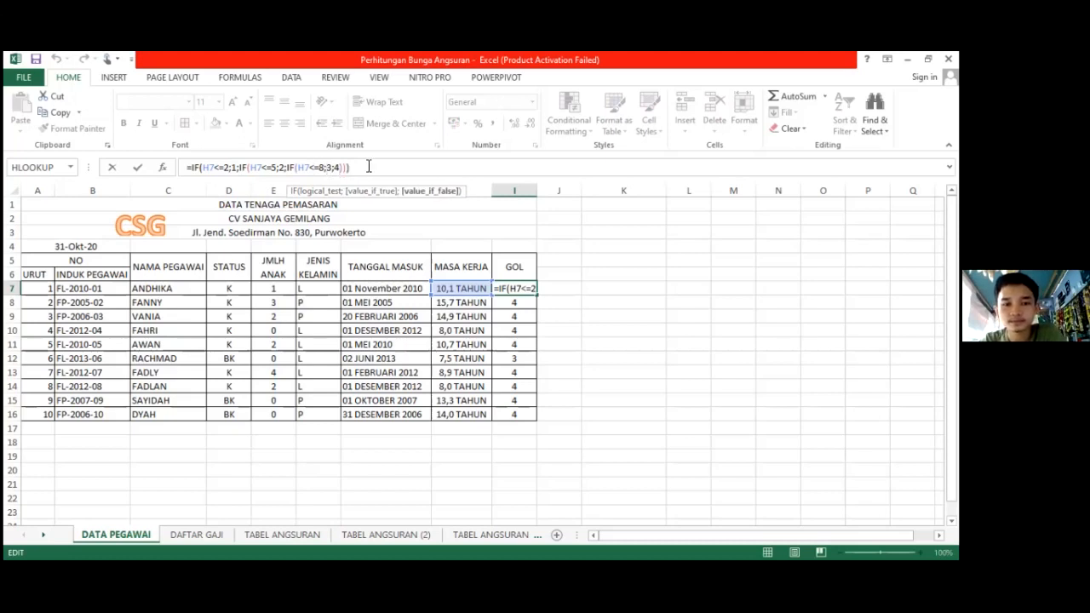
key(Return)
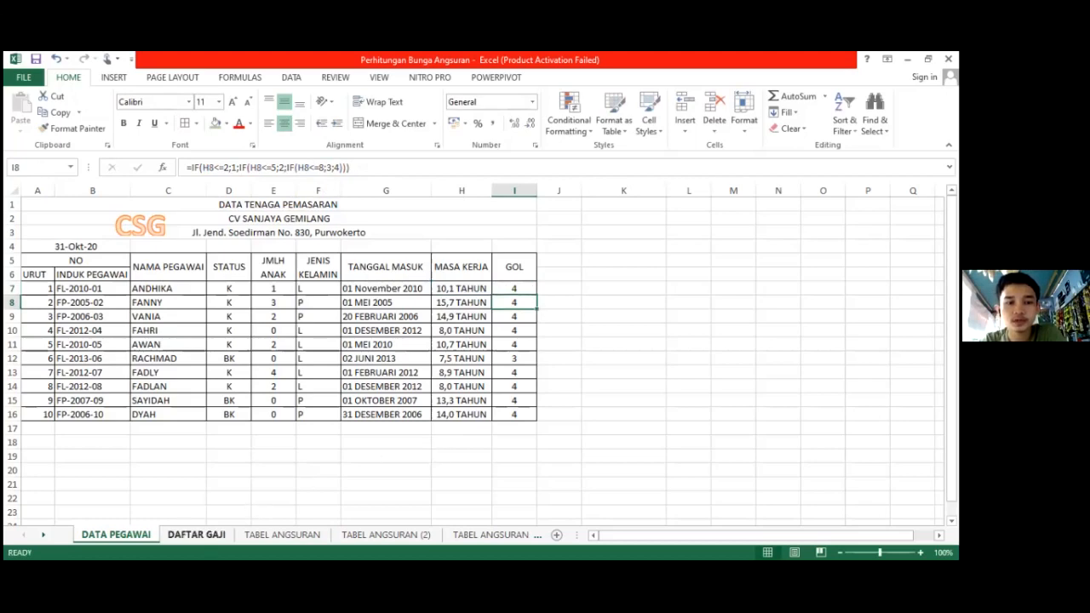
- Open the DAFTAR GAJI sheet and review its NAMA PEGAWAI and JML PENJUALAN (UNIT) columns
click(197, 534)
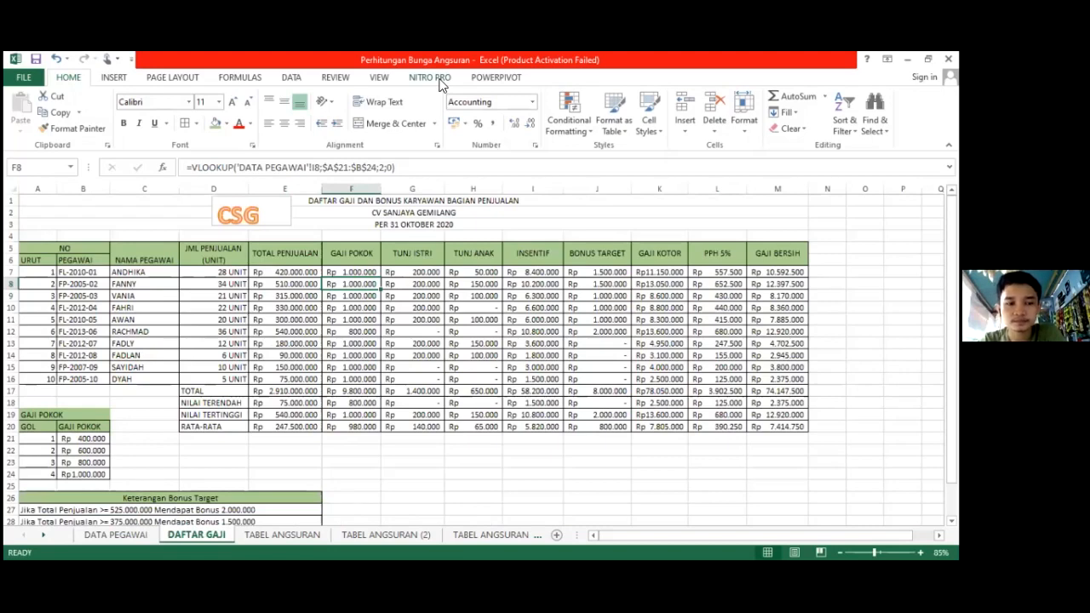
click(440, 80)
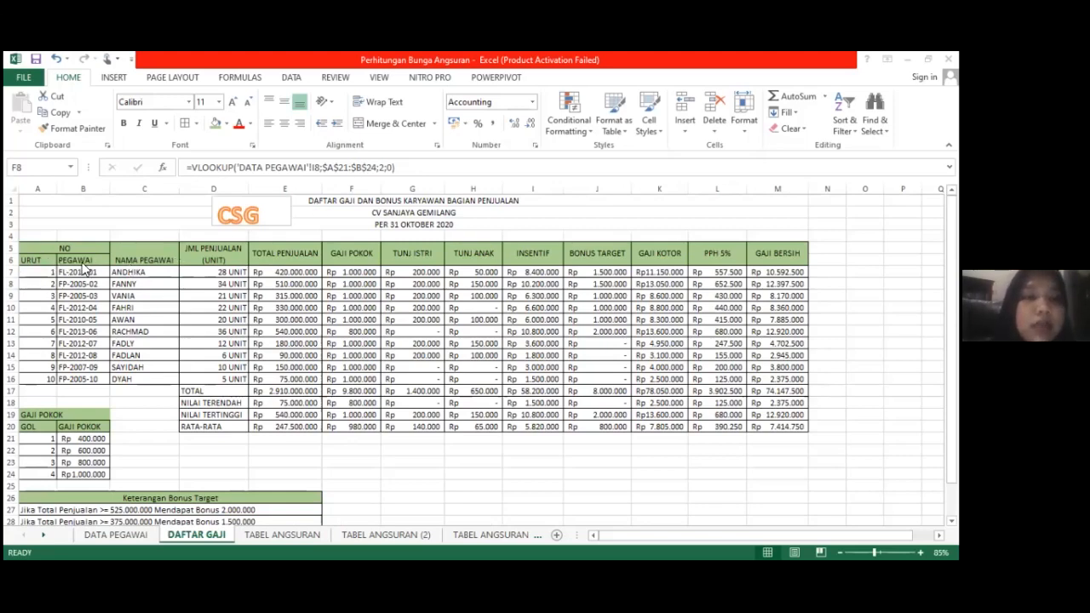
click(155, 254)
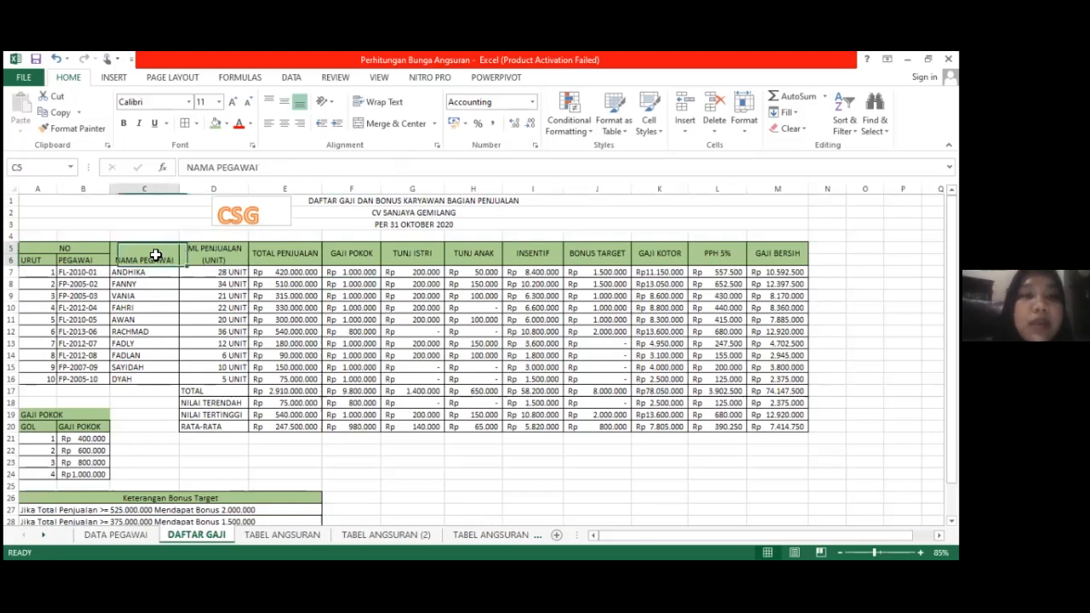
click(228, 258)
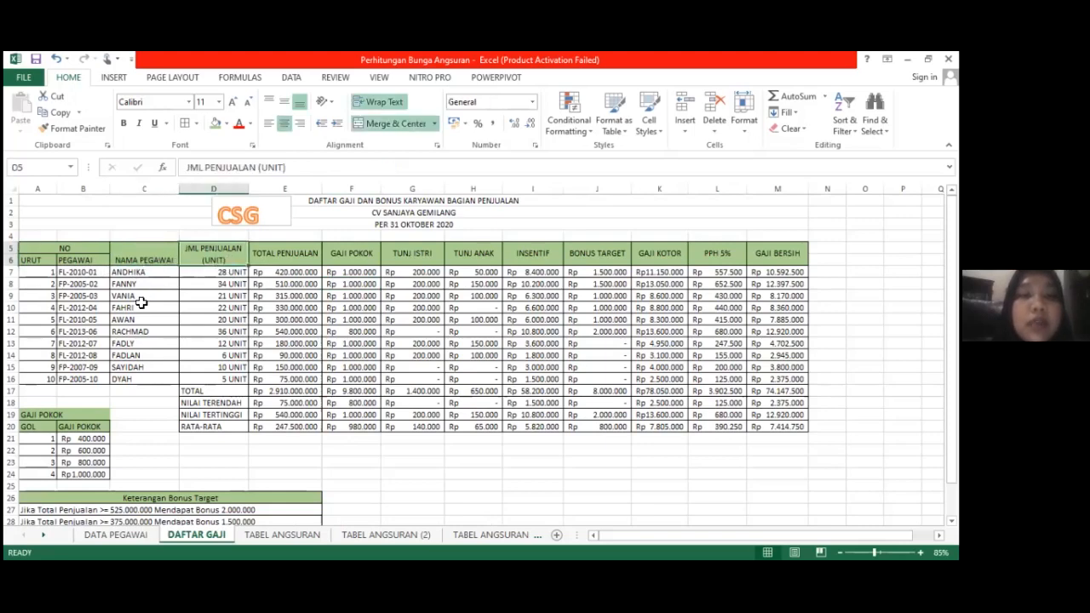
- Inspect the first employee's TOTAL PENJUALAN formula, checking its unit-sales reference and the multiplier
click(308, 274)
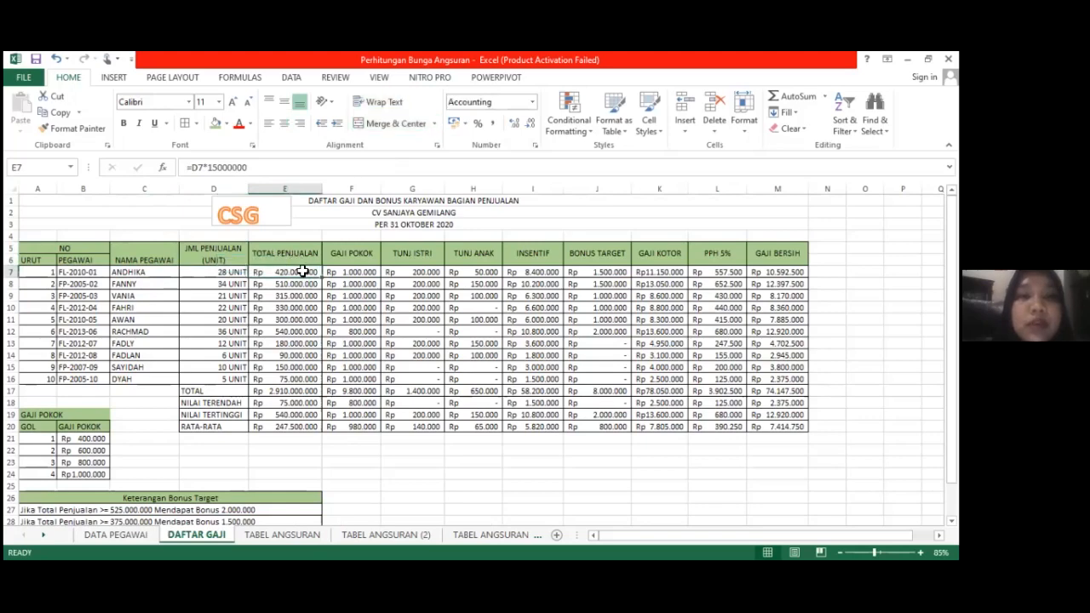
click(294, 257)
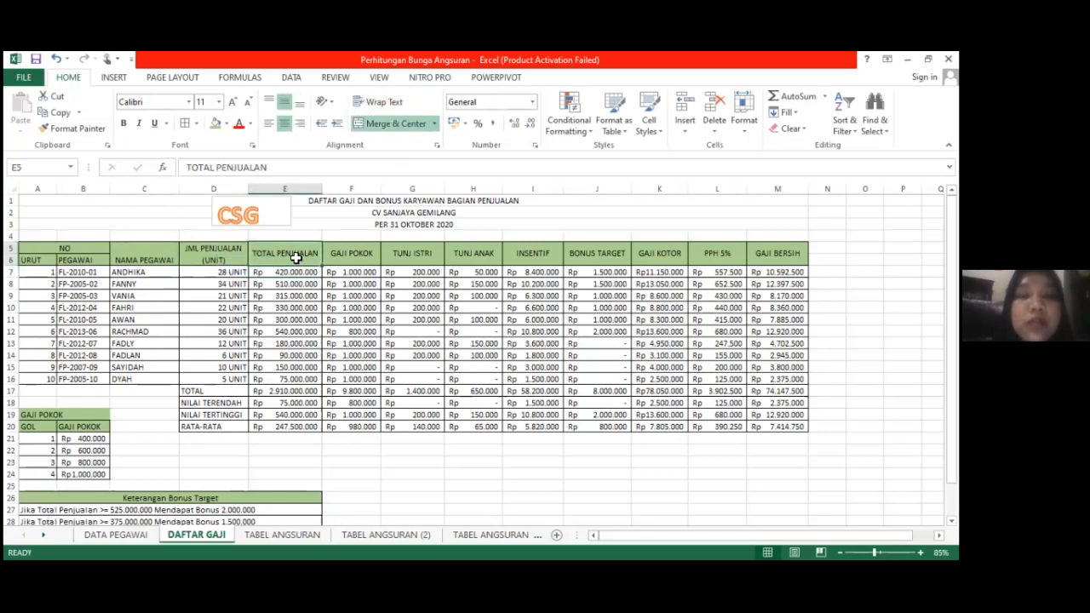
click(303, 279)
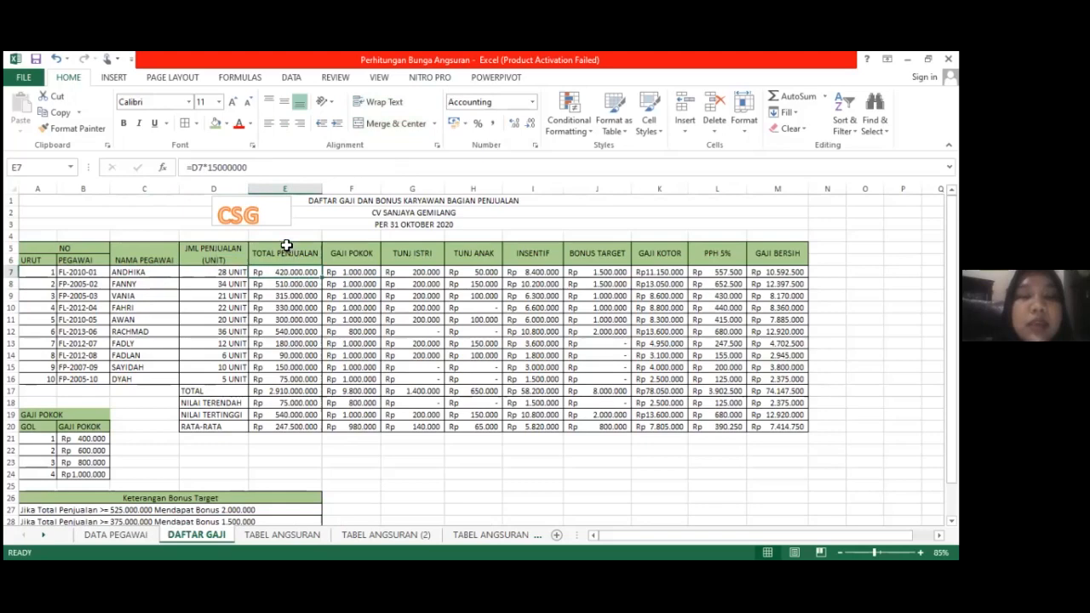
click(195, 168)
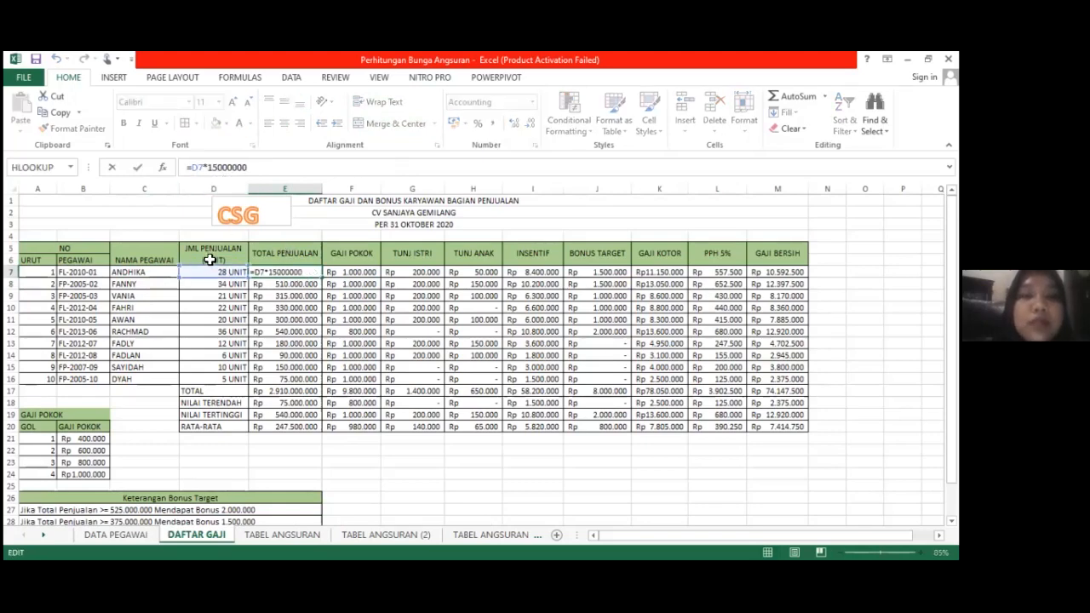
click(254, 168)
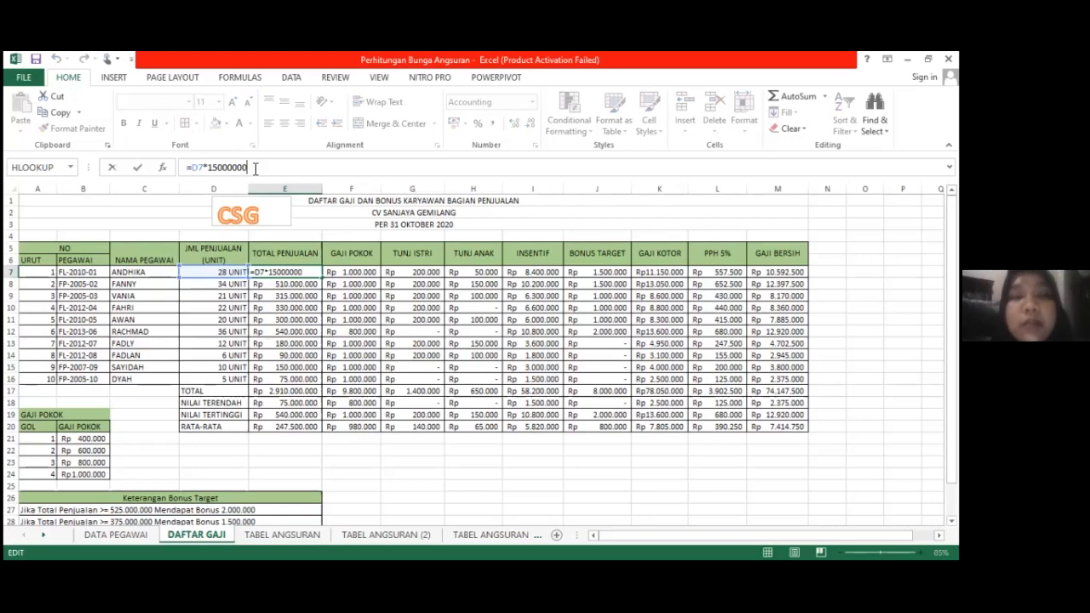
key(Escape)
key(Return)
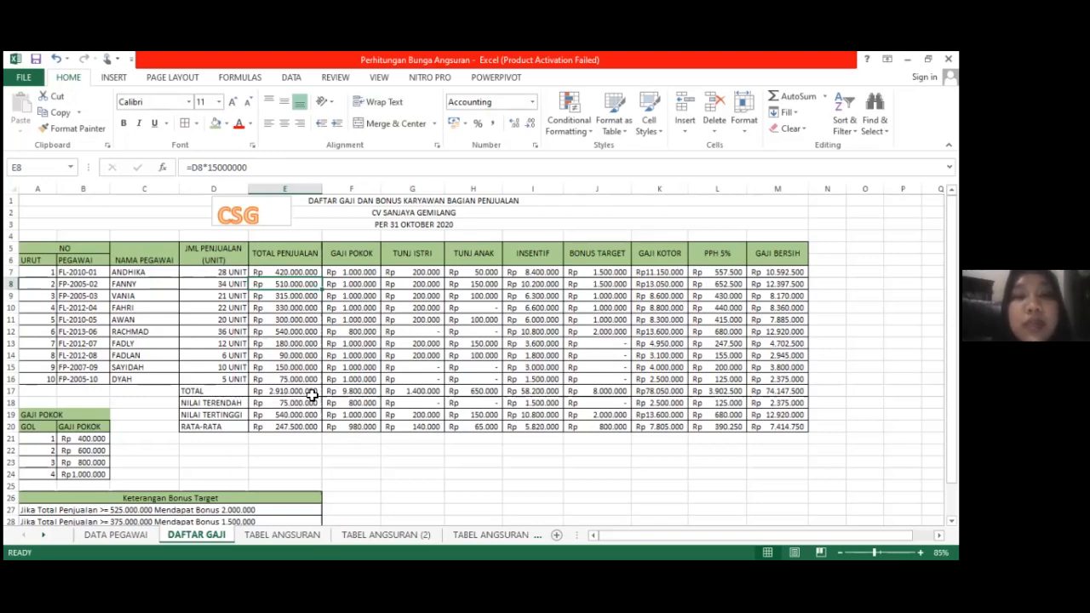
- Examine the VLOOKUP formula in the first employee's GAJI POKOK cell, going through its lookup value, table range and column index
click(358, 272)
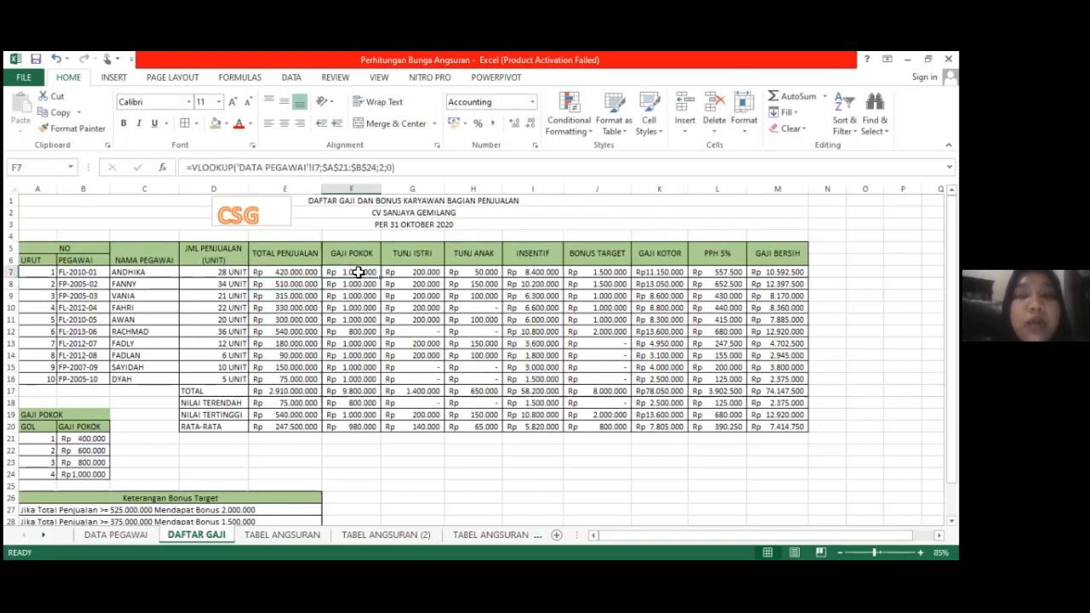
click(241, 167)
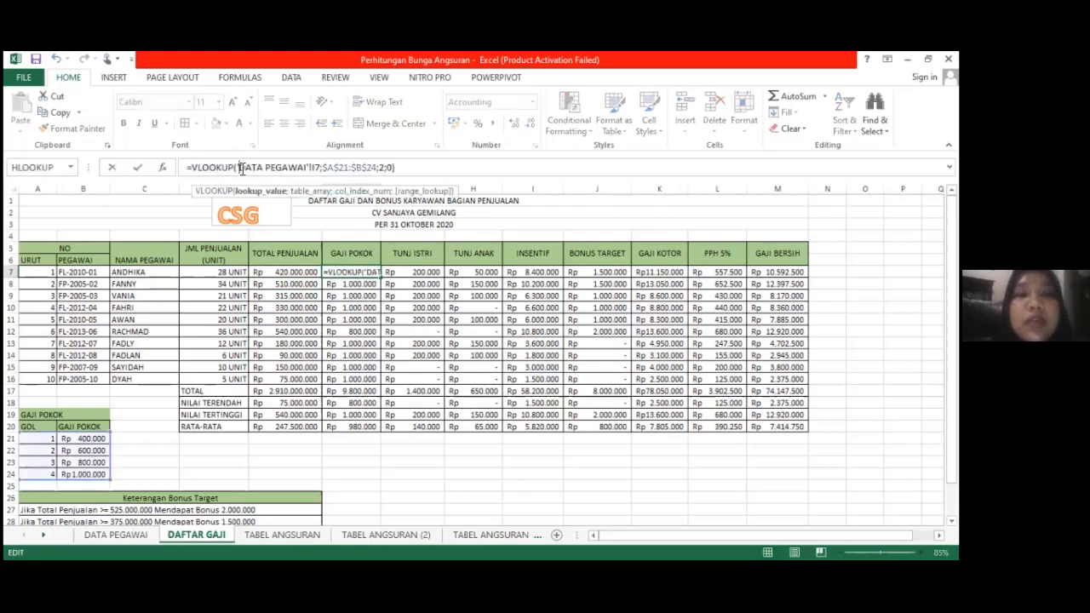
click(309, 168)
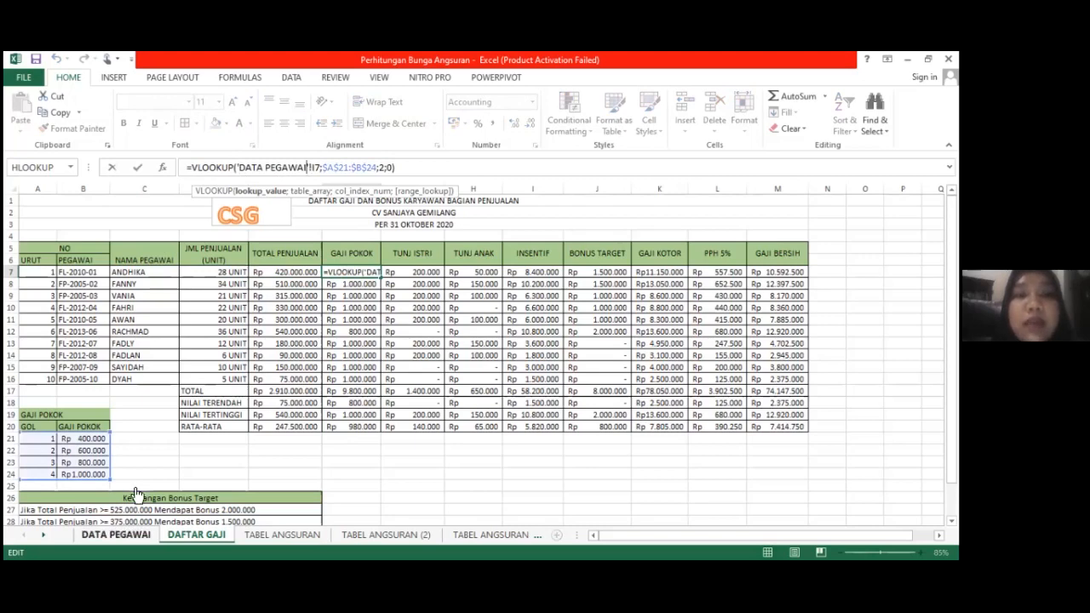
click(324, 168)
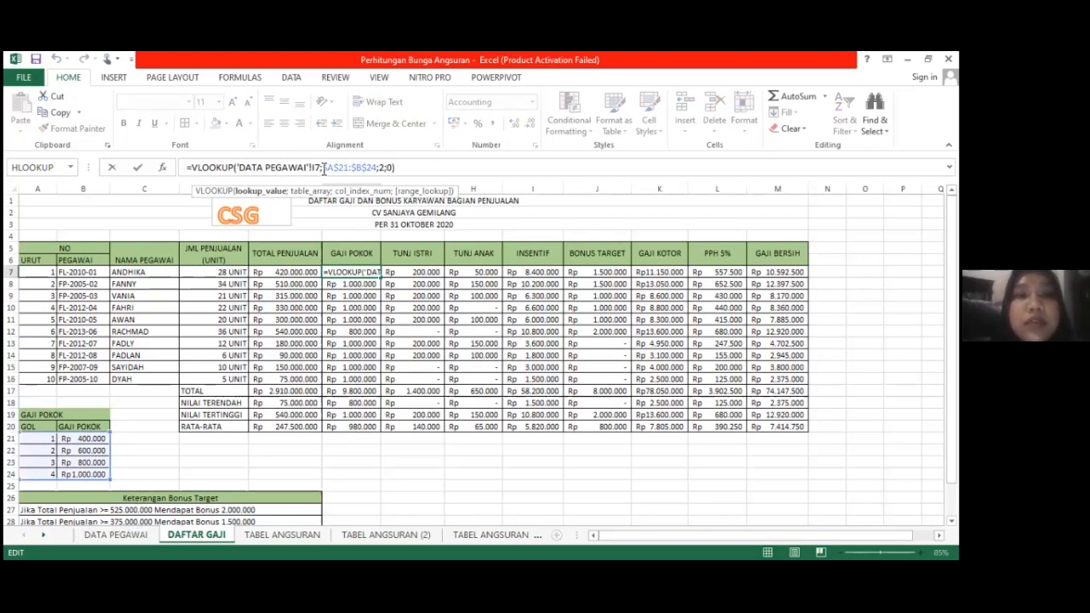
click(328, 168)
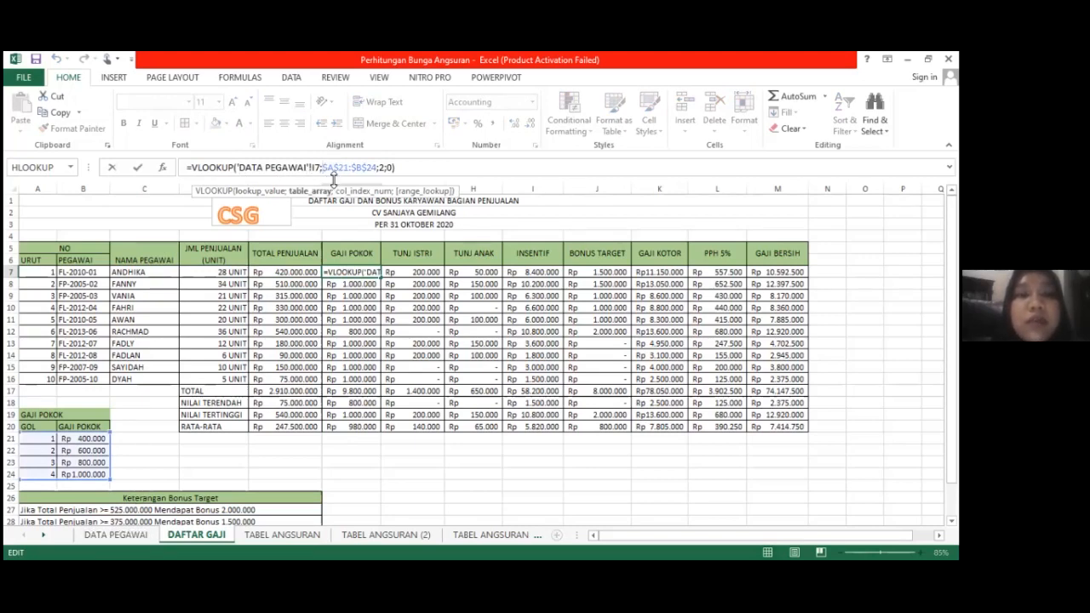
drag(323, 167, 353, 167)
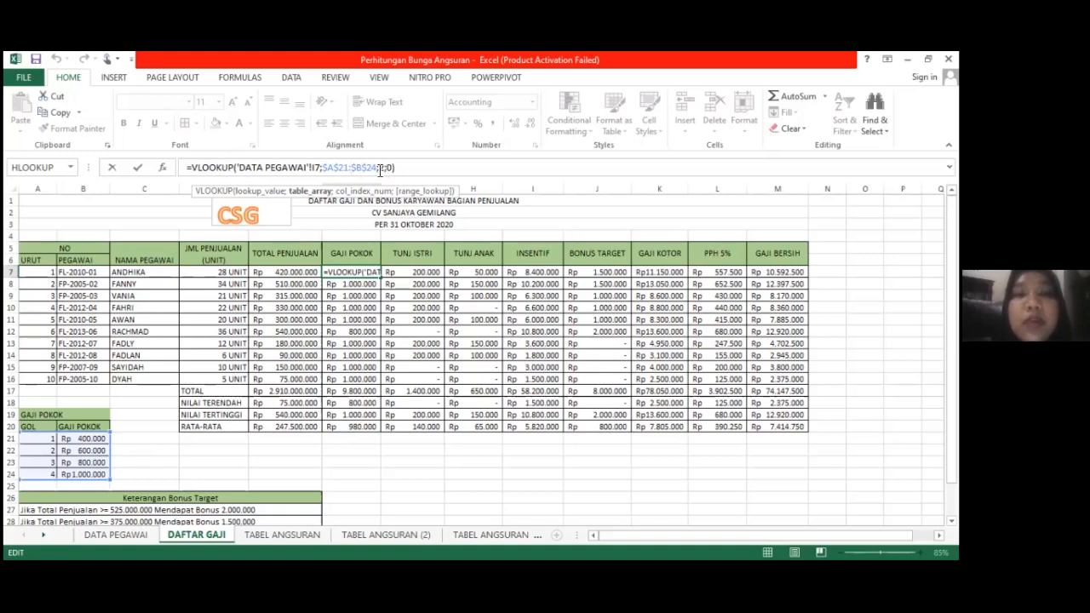
text(0)
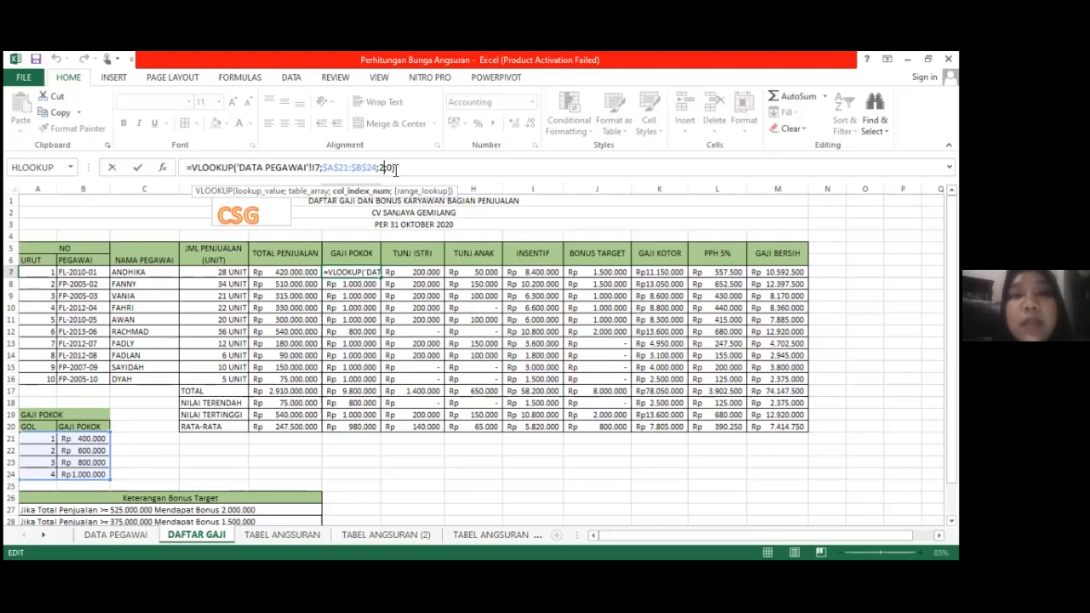
key(Return)
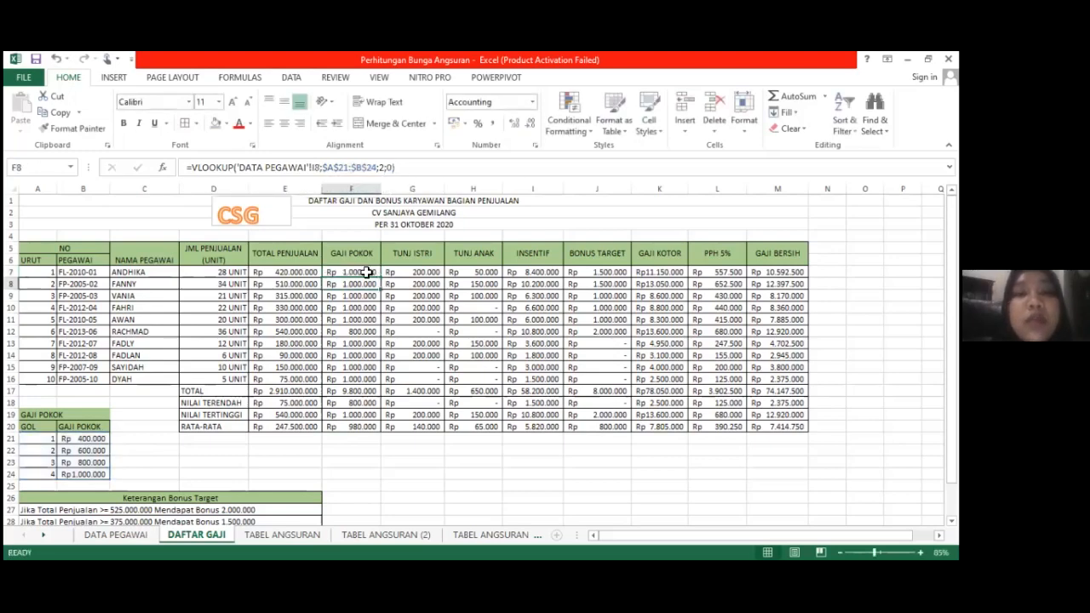
key(Up)
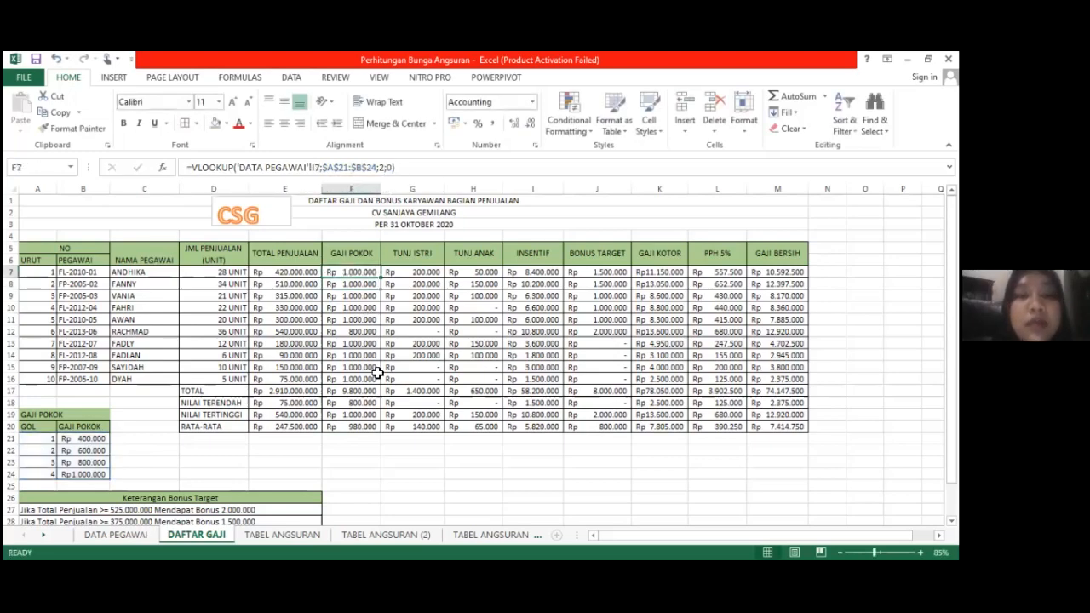
- Inspect the IF formula in the first employee's TUNJ ISTRI cell, checking the marital-status condition and the base-salary percentage
click(427, 280)
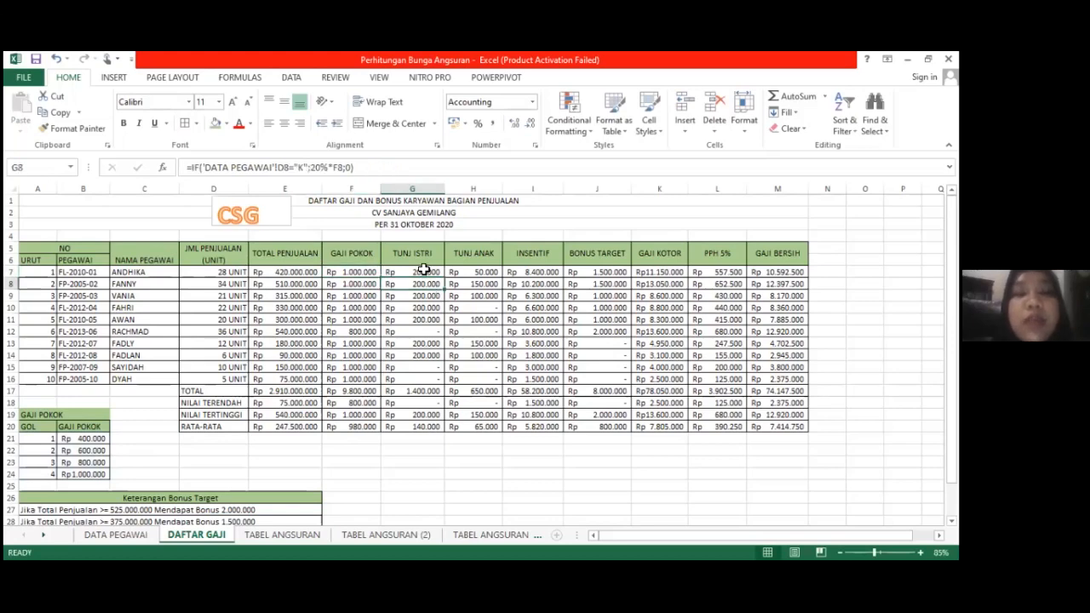
click(424, 271)
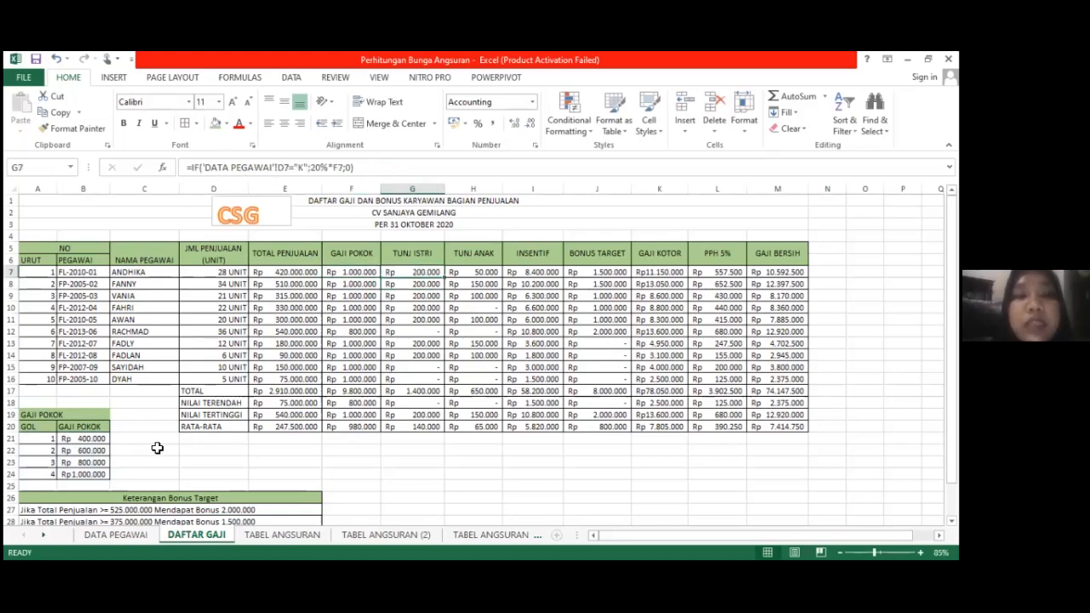
click(300, 167)
text(K)
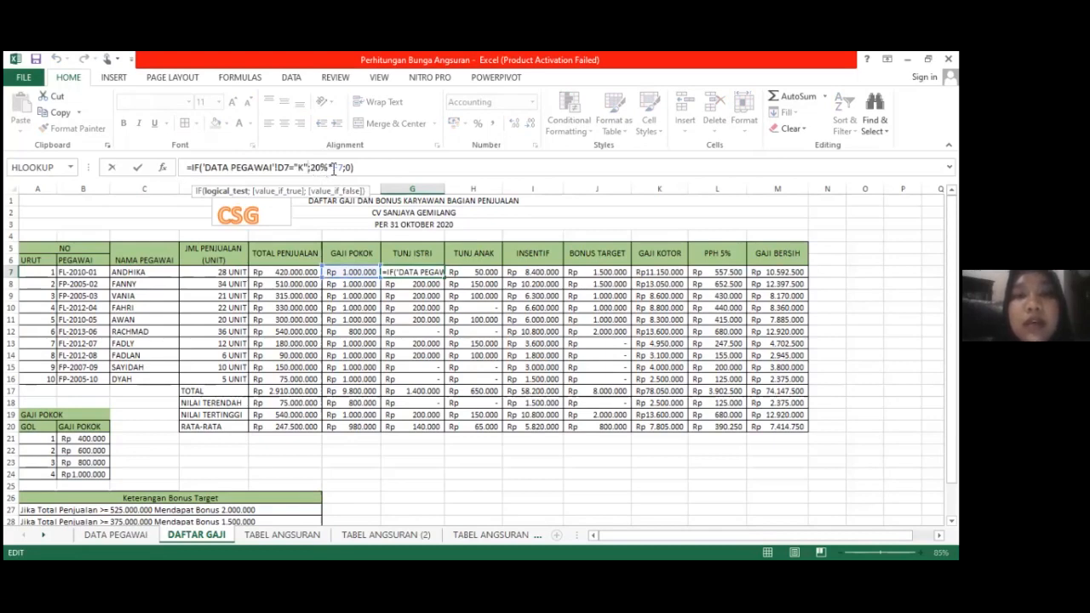
double_click(338, 168)
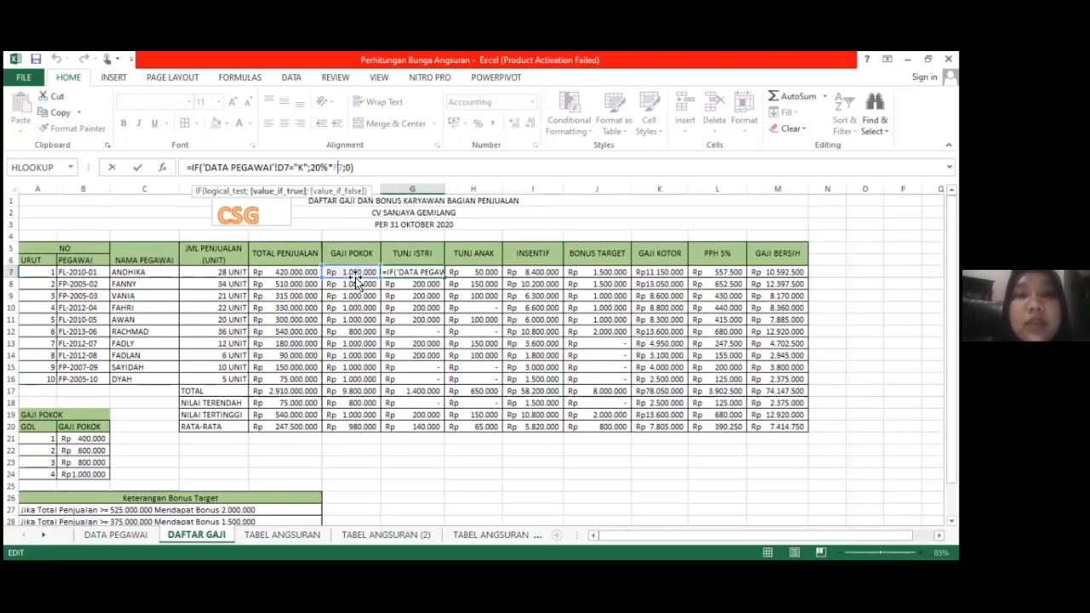
click(369, 169)
key(Return)
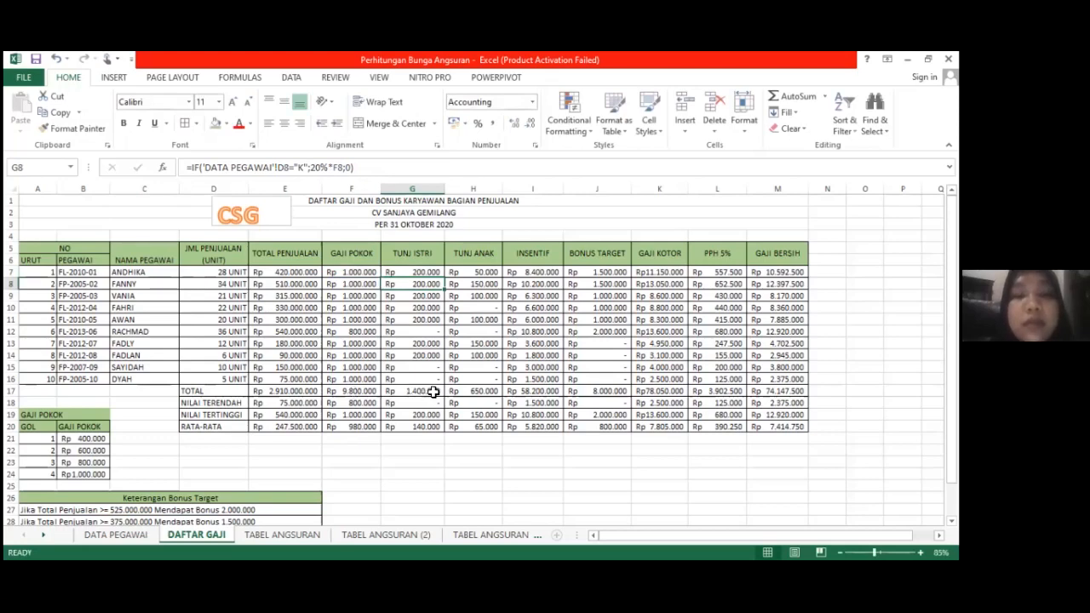
- Examine the nested IF and AND formula in the first employee's TUNJ ANAK cell, going through each condition and its percentage
click(488, 274)
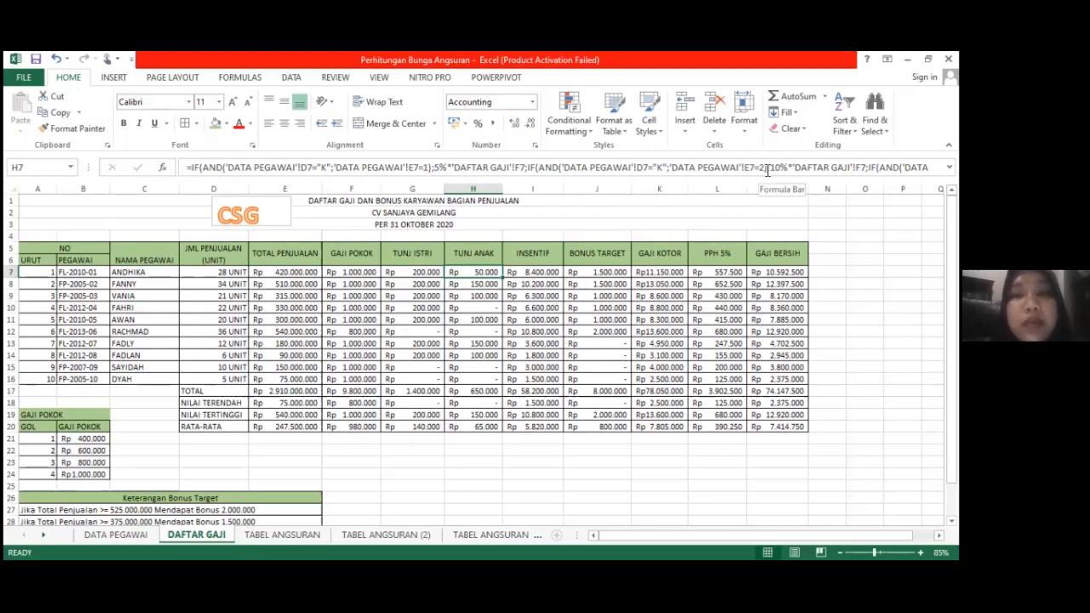
click(767, 168)
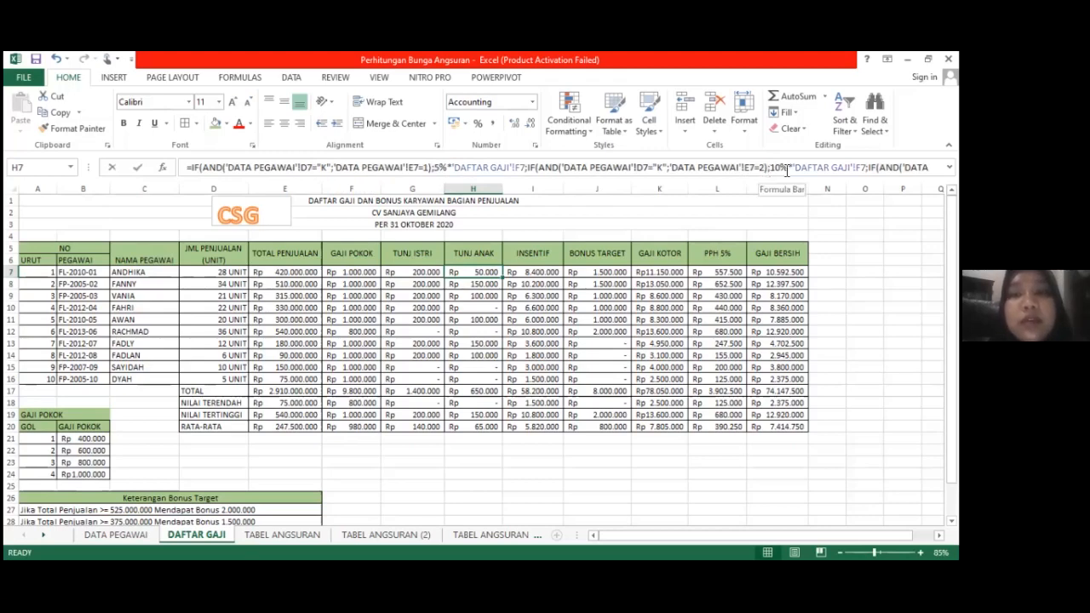
click(786, 168)
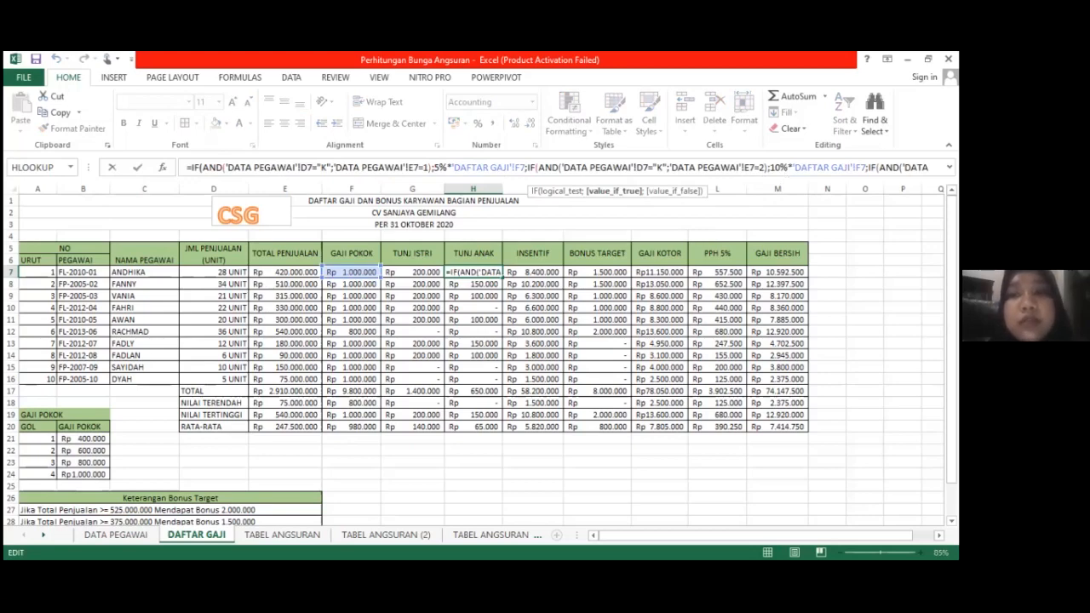
text(*)
click(865, 168)
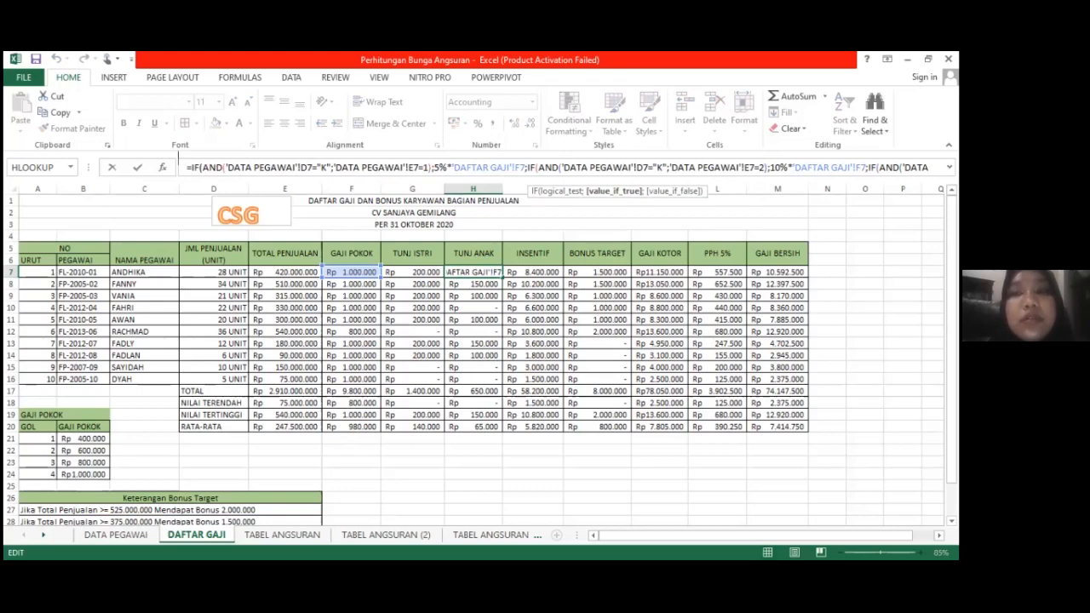
click(225, 174)
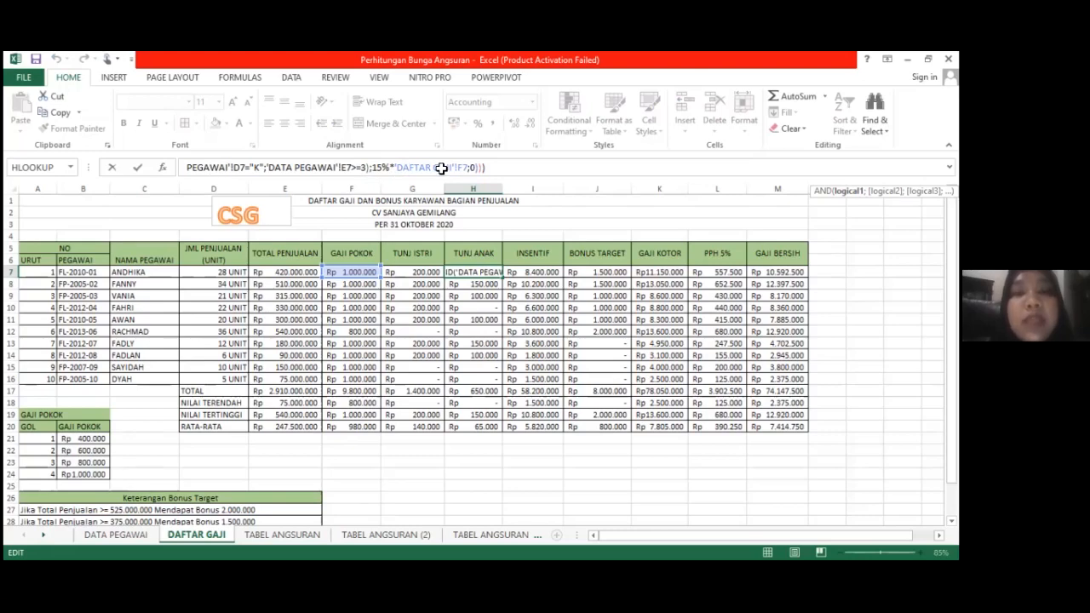
click(474, 167)
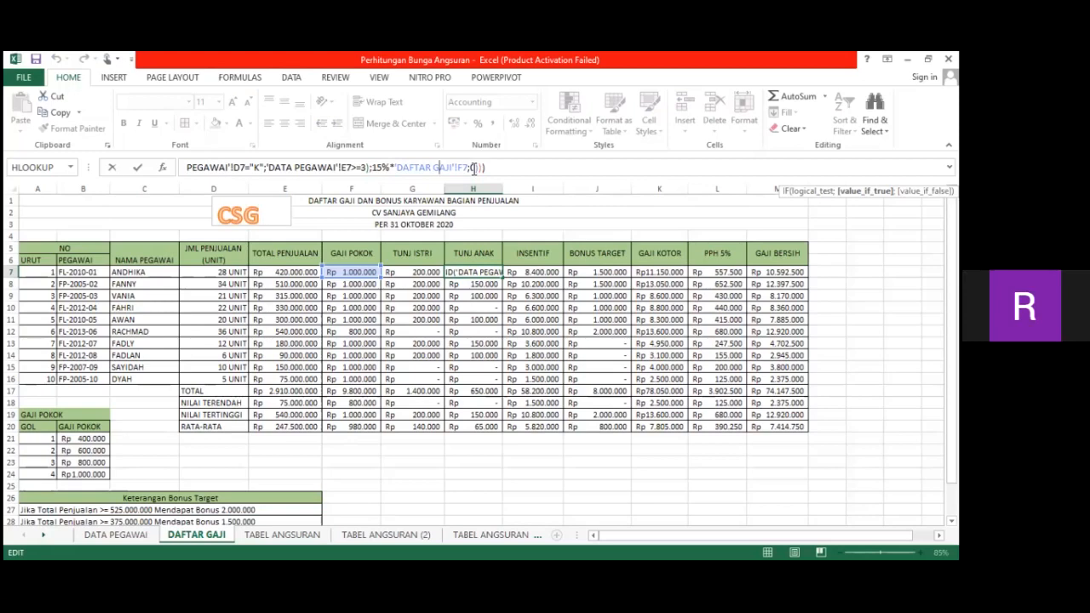
text(0))
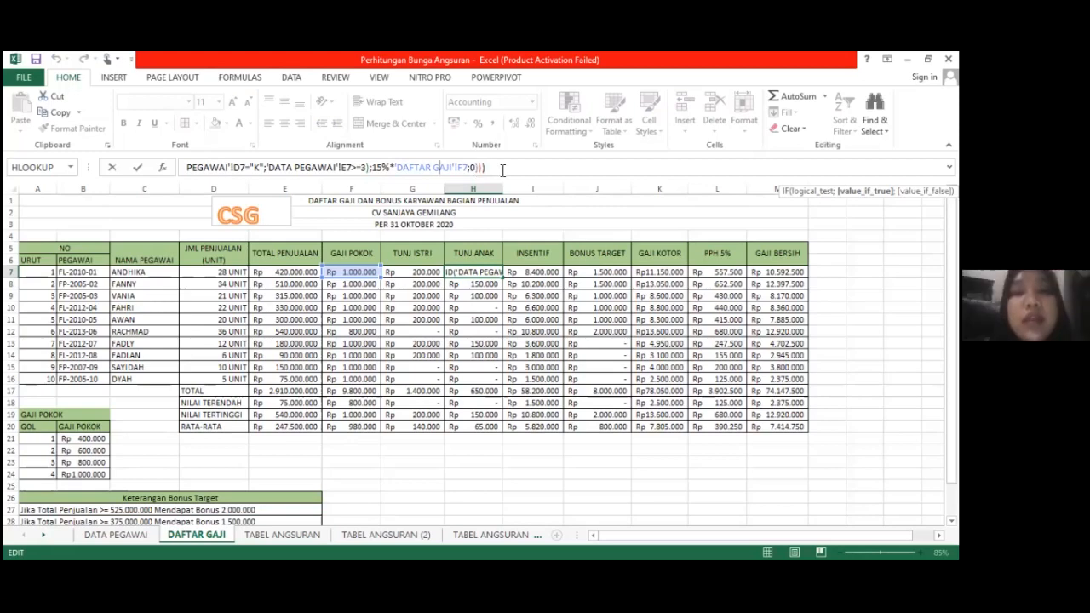
click(502, 170)
key(Return)
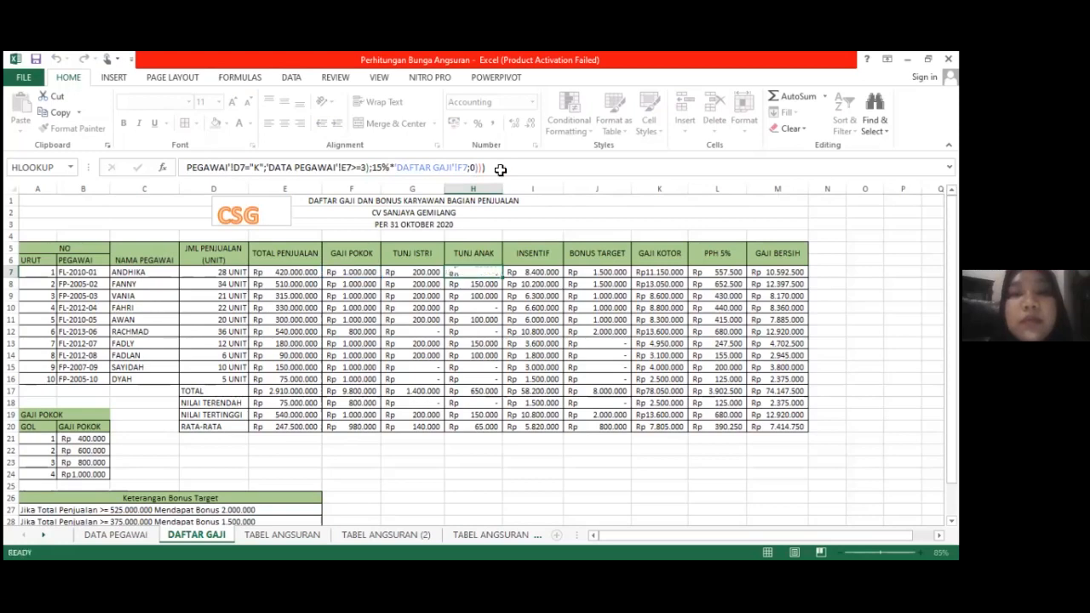
- Inspect the first employee's INSENTIF formula, and compare the nested IF in BONUS TARGET with the Keterangan Bonus Target rules
click(528, 273)
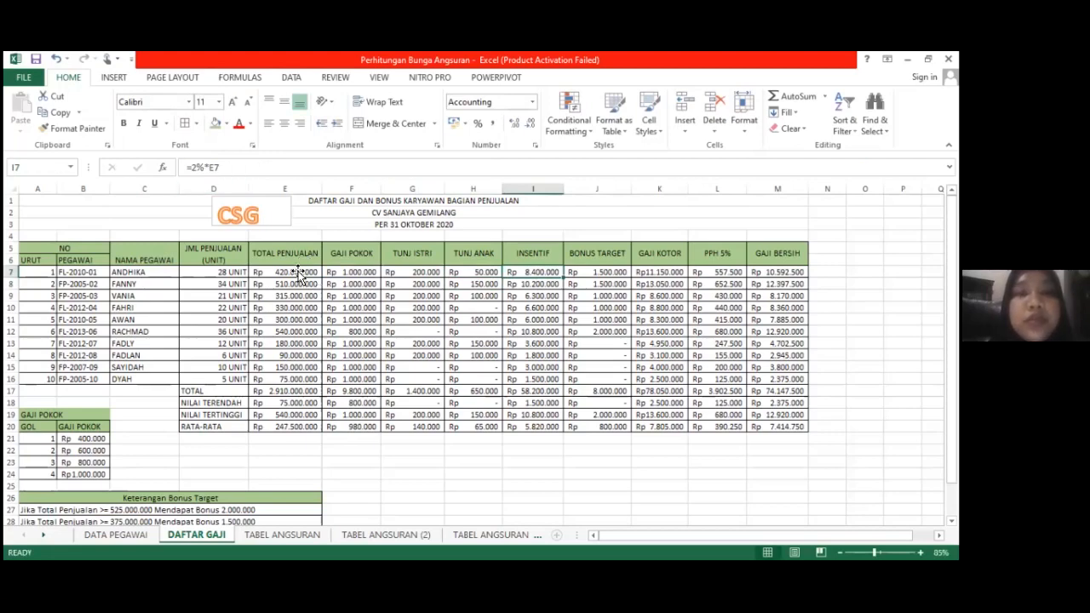
key(F2)
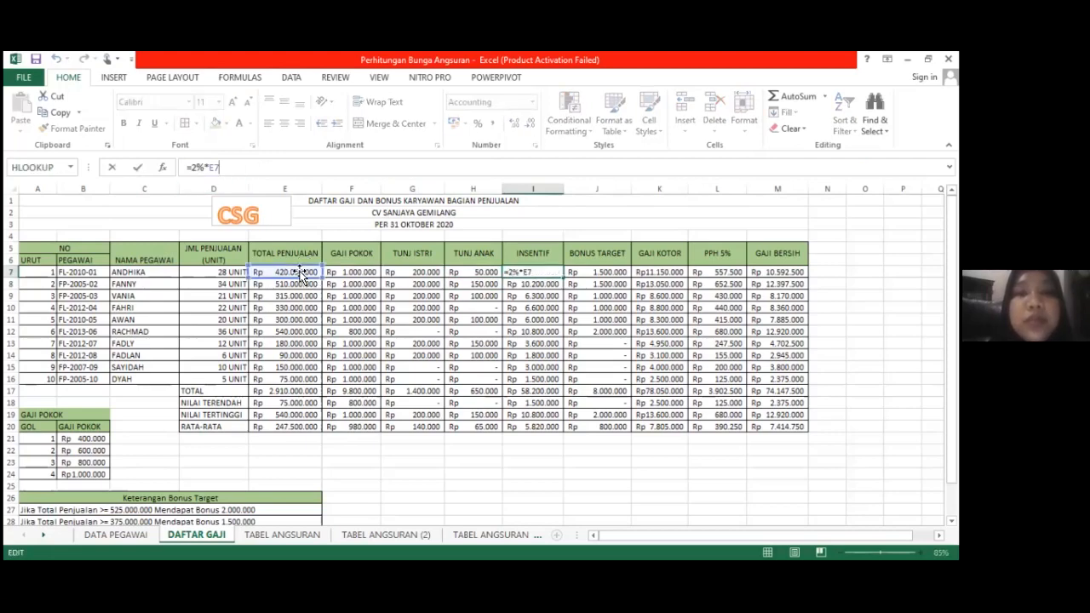
click(615, 273)
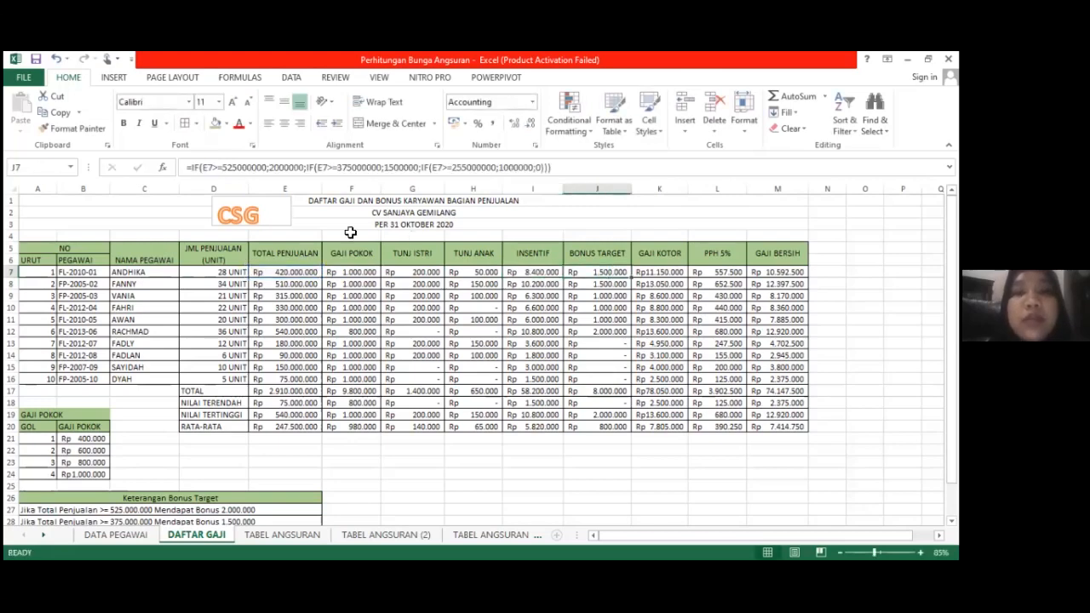
click(222, 167)
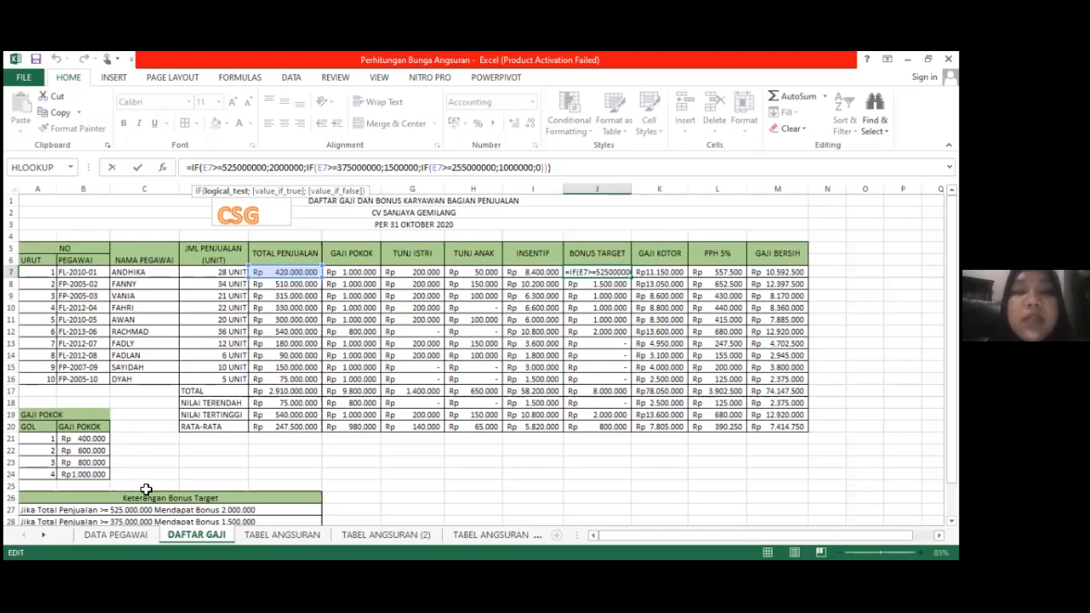
scroll(92, 493, down, 1)
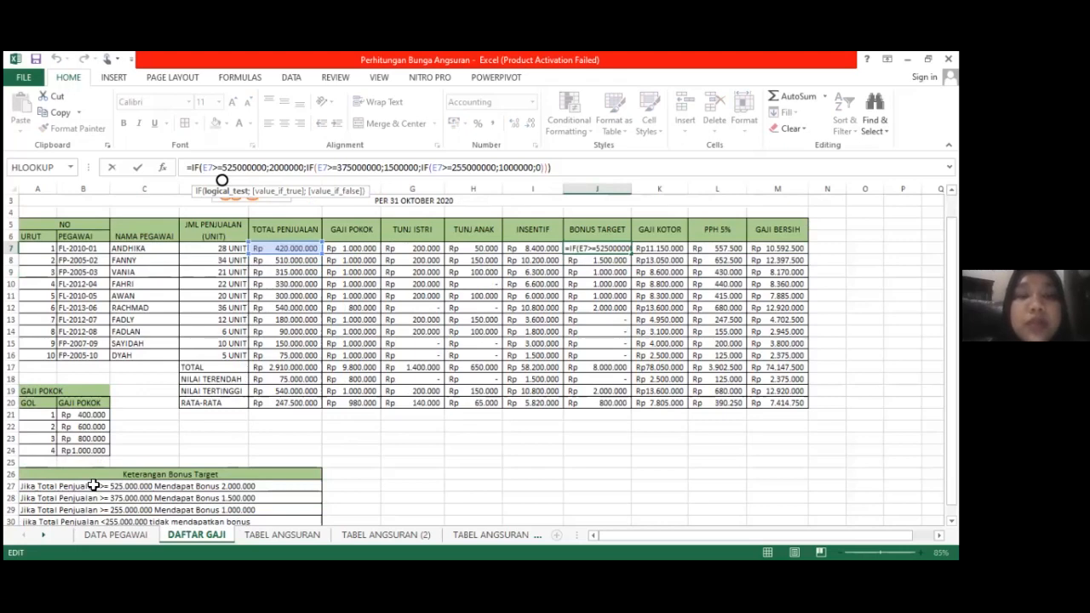
click(94, 486)
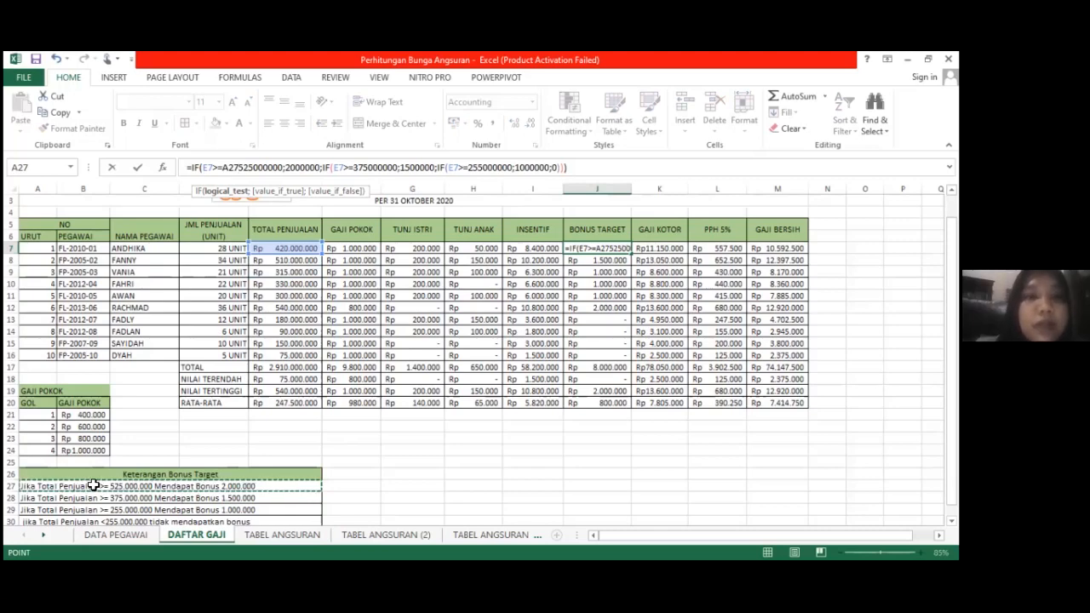
key(BackSpace)
key(BackSpace)
key(BackSpace)
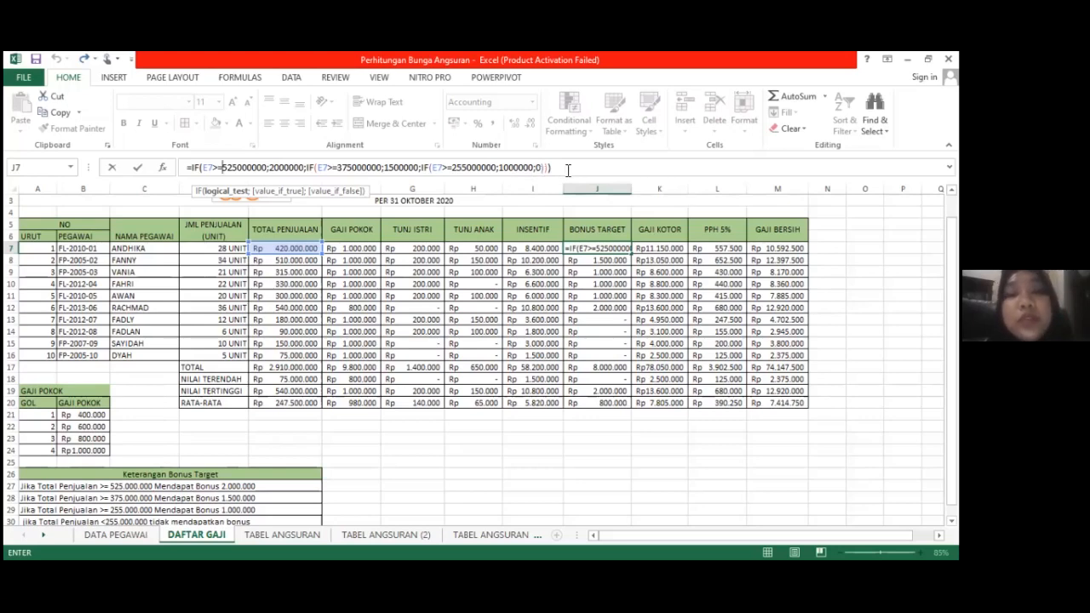
- Inspect the first employee's GAJI KOTOR sum formula, PPH 5% tax formula and GAJI BERSIH subtraction formula with their referenced cells
key(Return)
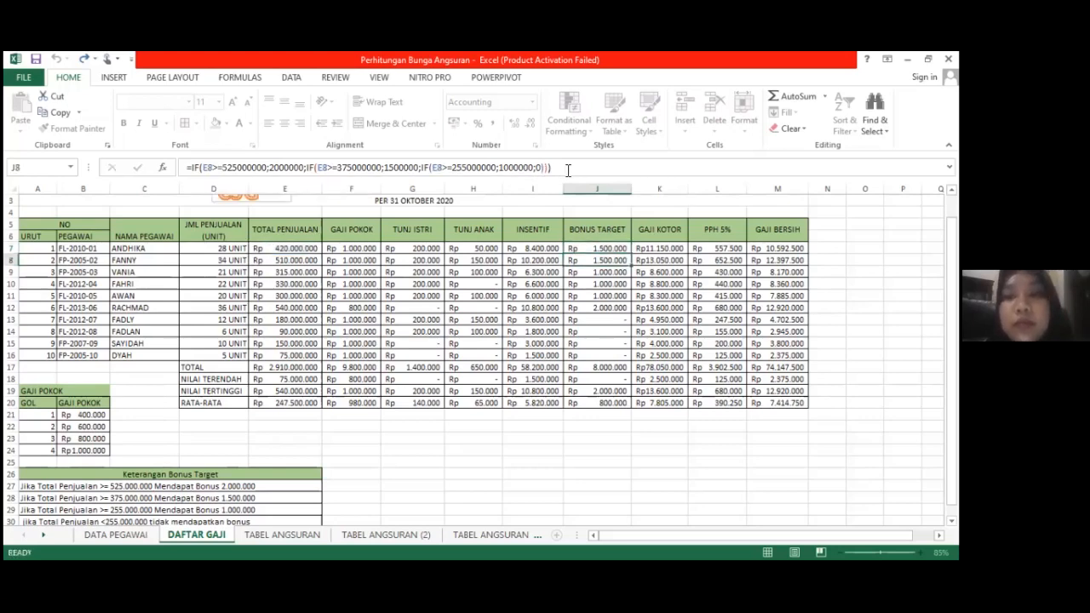
click(655, 251)
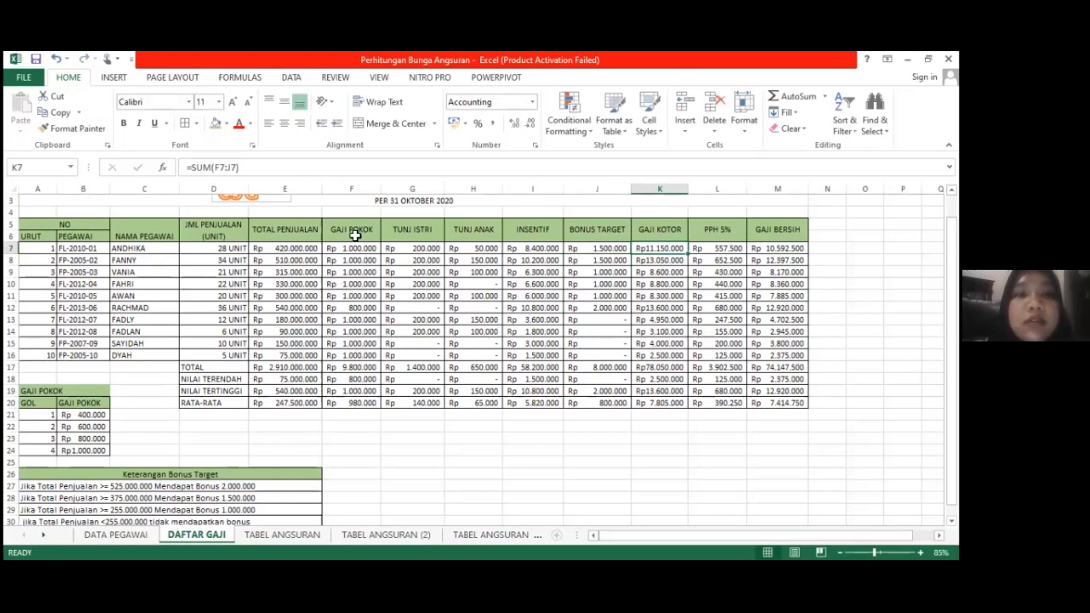
key(F2)
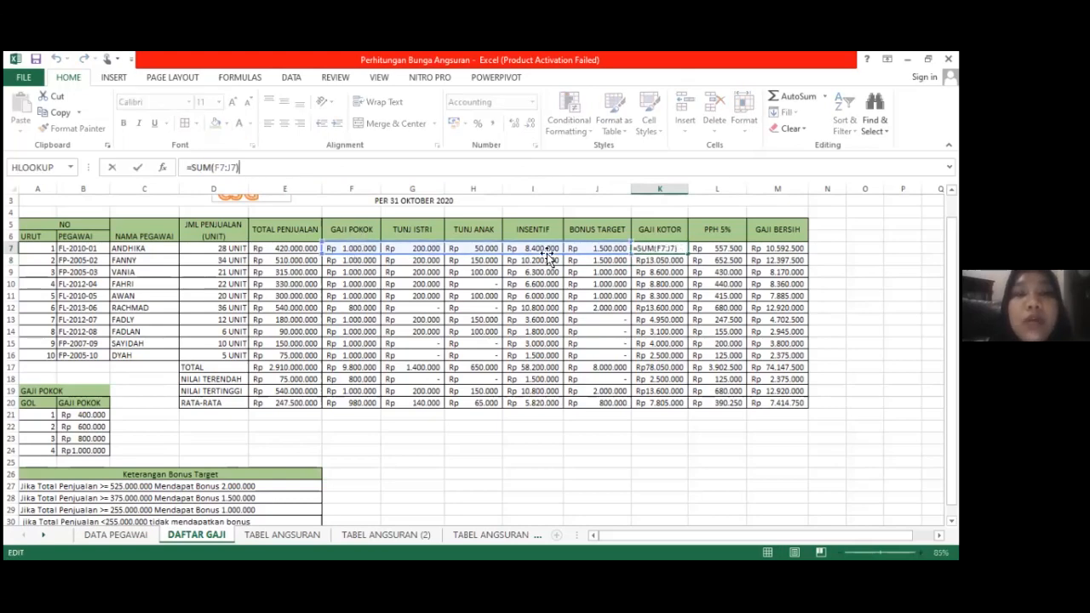
click(723, 248)
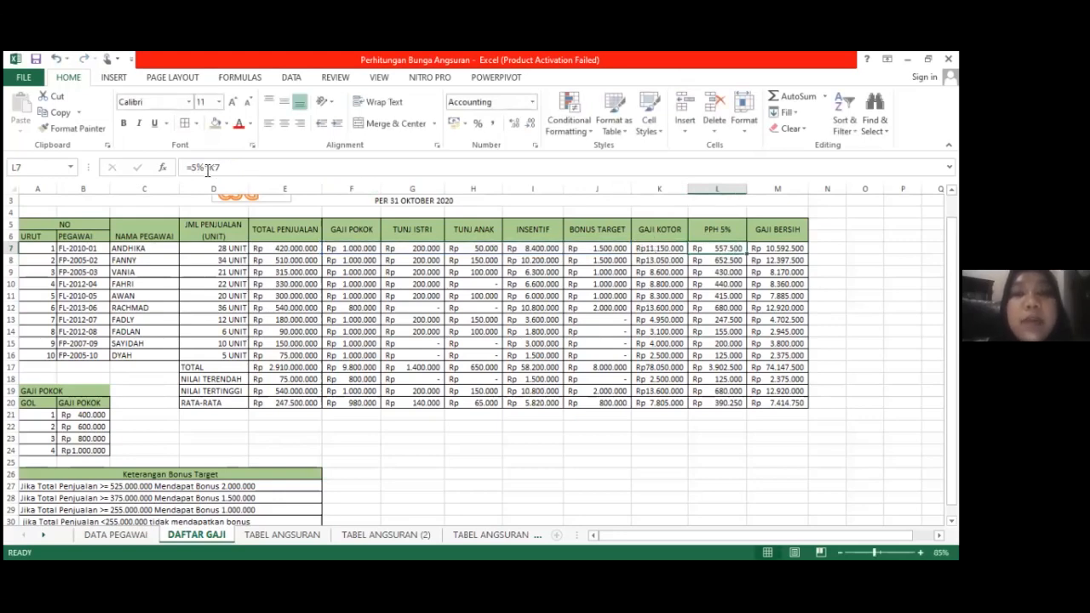
click(385, 167)
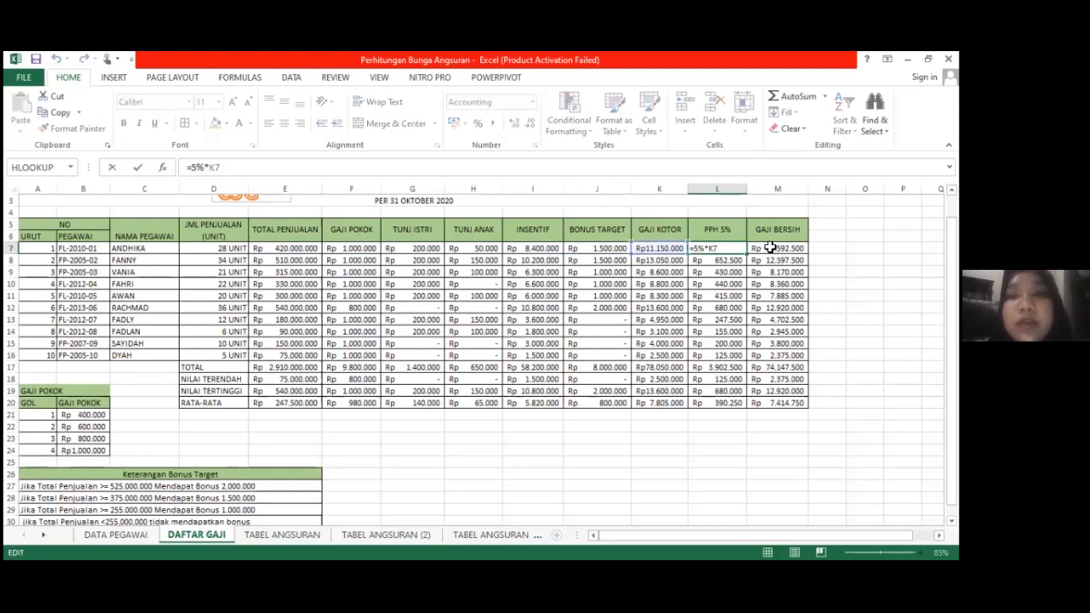
click(771, 247)
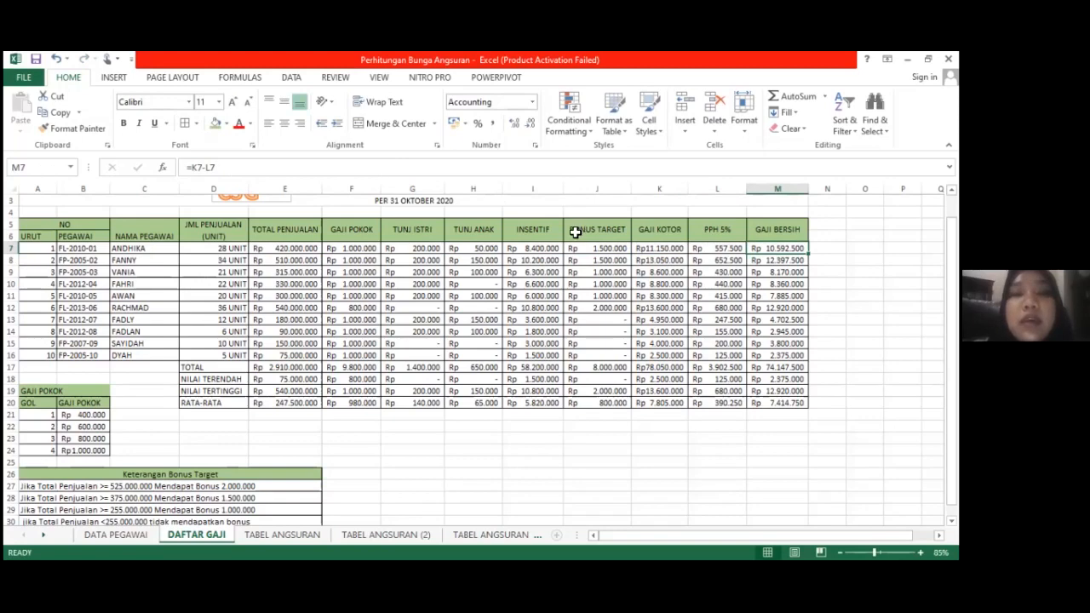
click(281, 168)
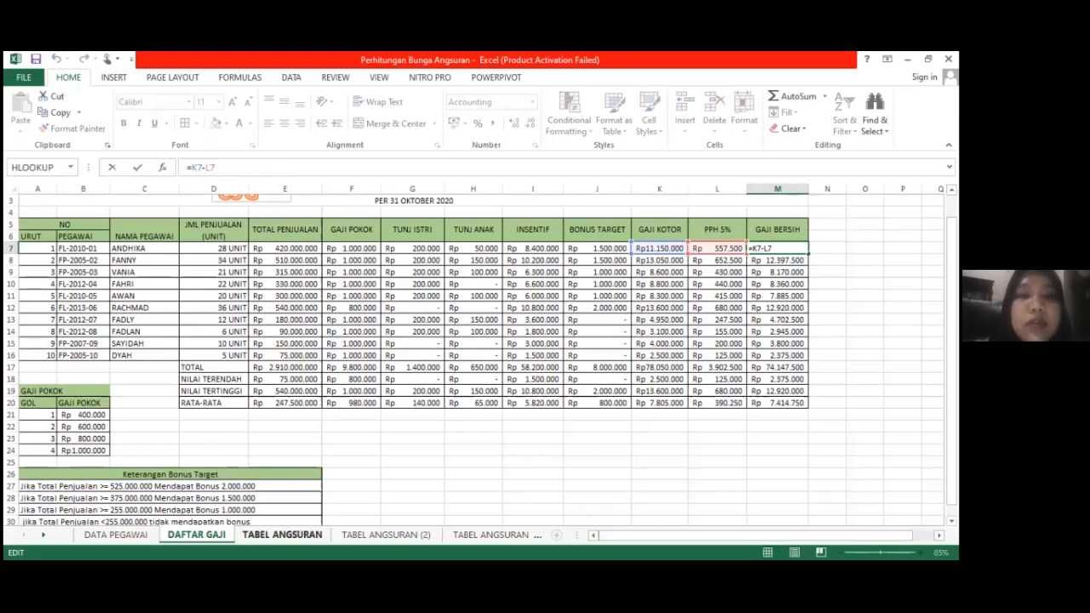
- On the TABEL ANGSURAN sheet, review the vehicle, HARGA MOTOR, BUNGA, WAKTU and ANGSURAN PERBULAN entries and month 1's SALDO AWAL
click(282, 535)
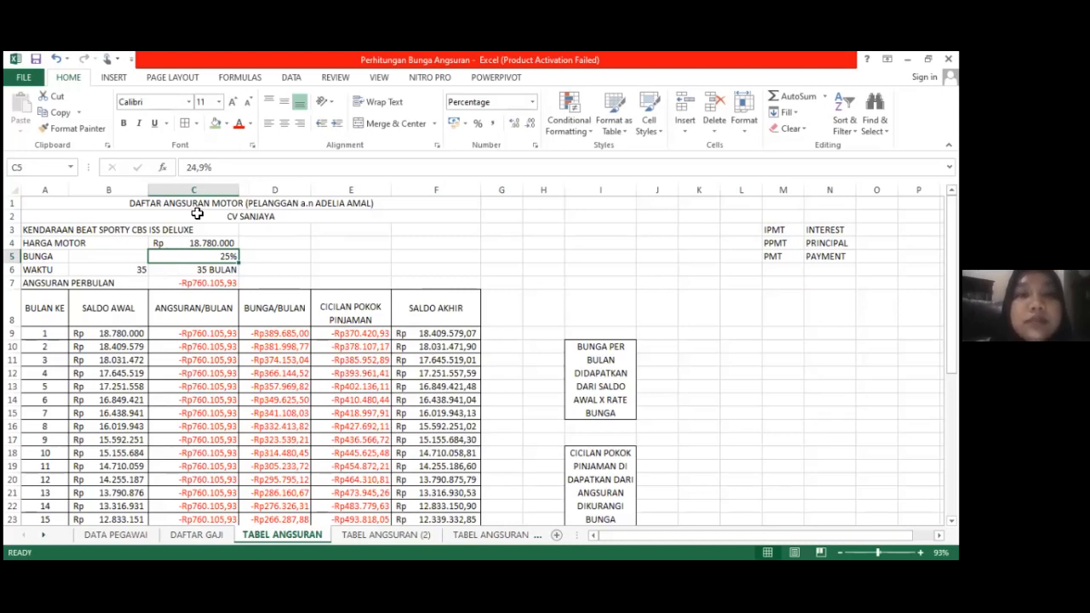
key(alt+Tab)
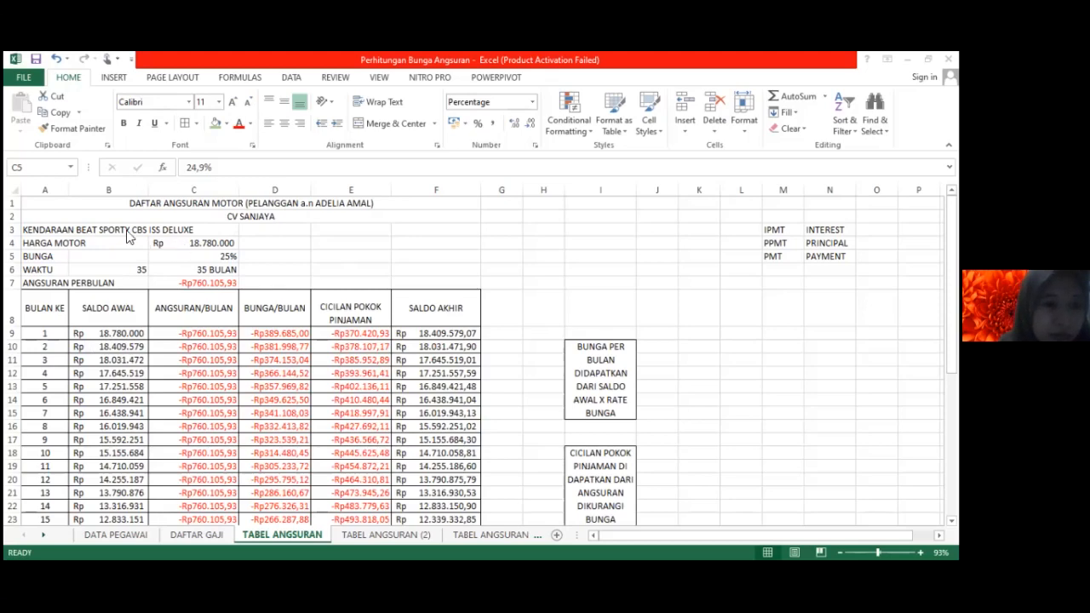
click(31, 231)
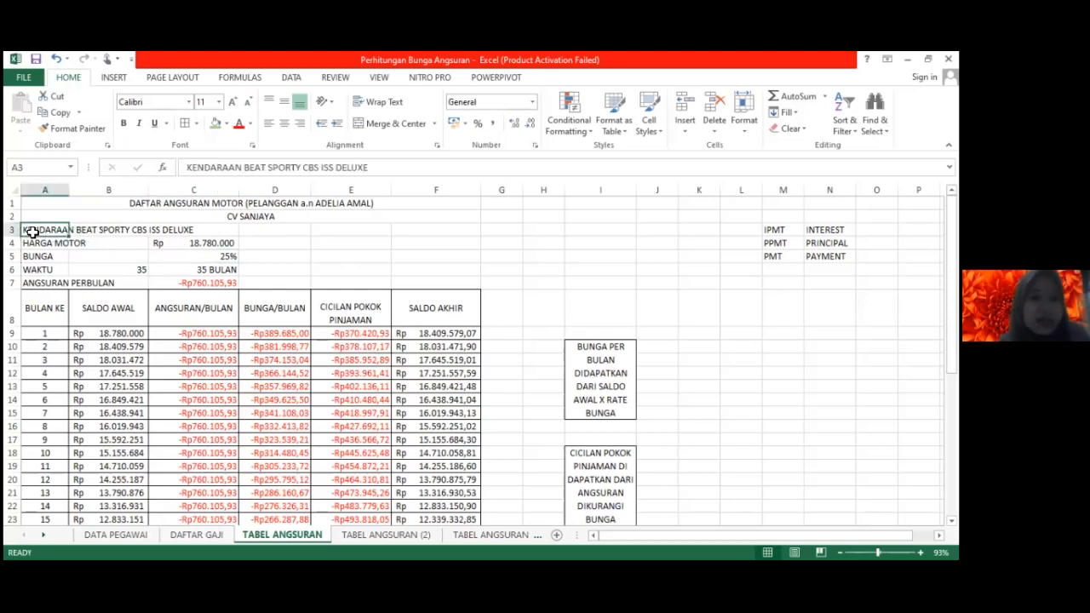
click(228, 247)
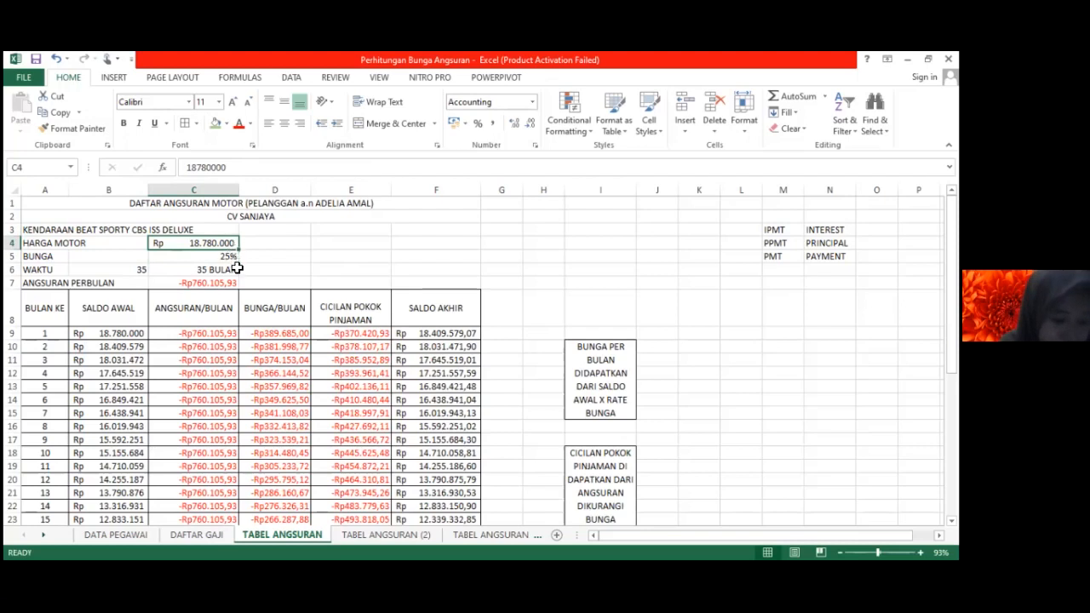
click(187, 284)
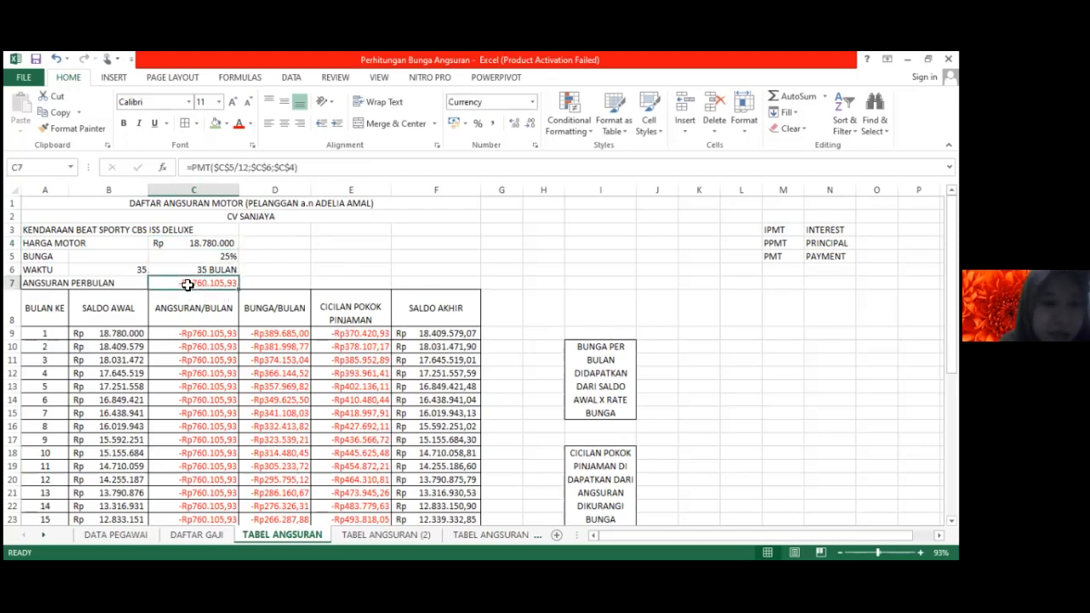
click(226, 258)
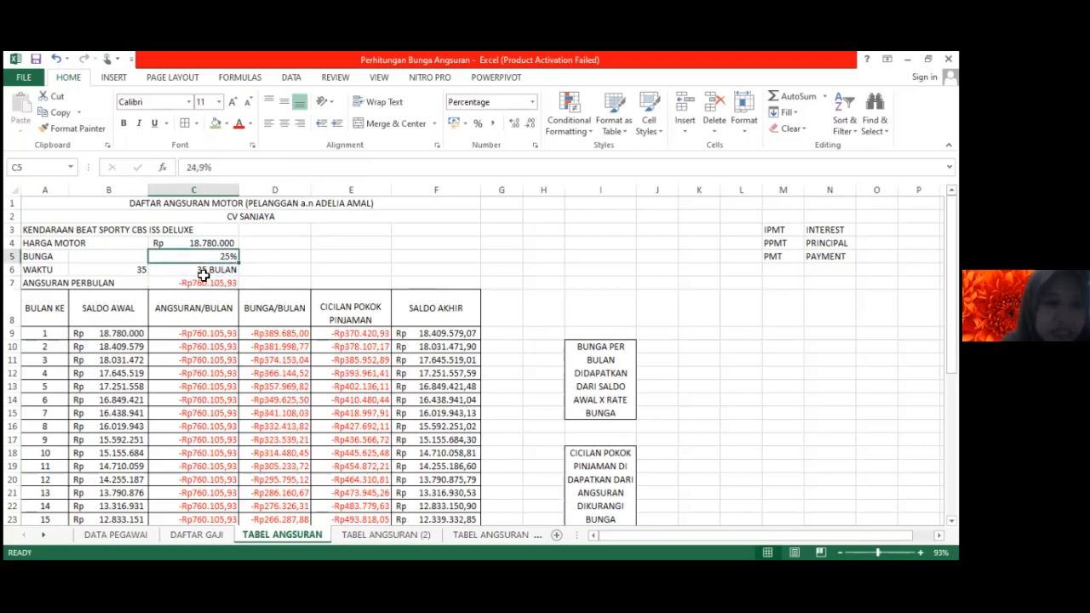
click(140, 269)
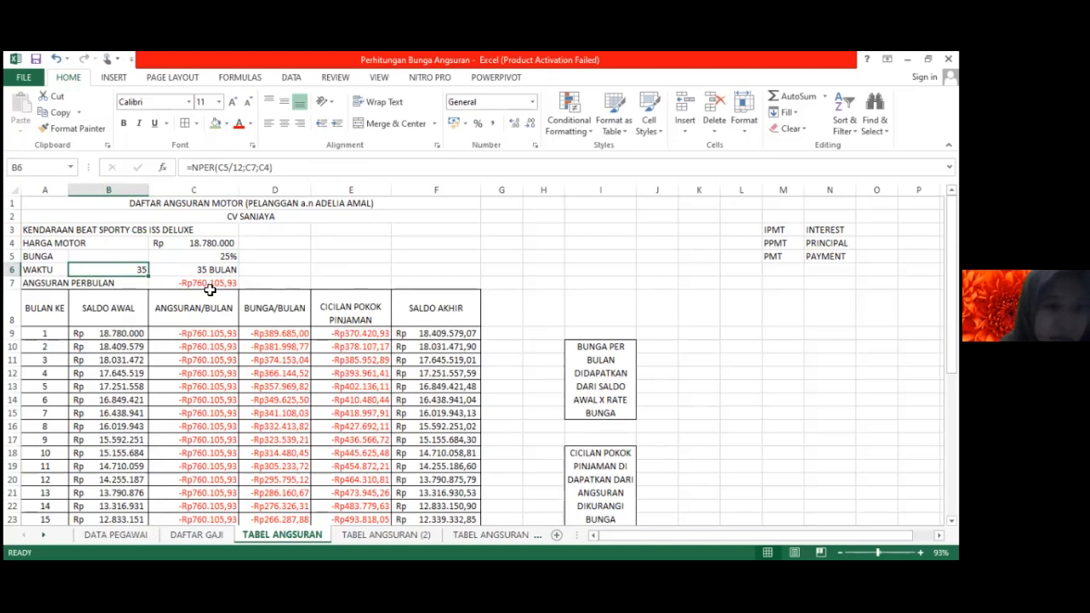
click(133, 335)
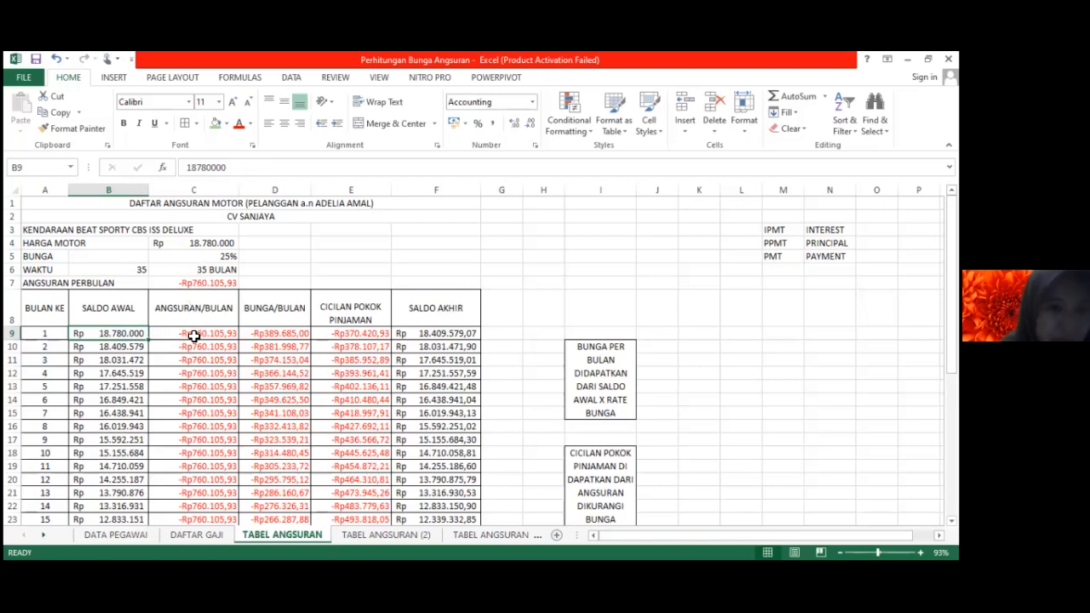
- Examine the PMT formula in the ANGSURAN PERBULAN cell, going through its rate, number of periods and present value
click(200, 290)
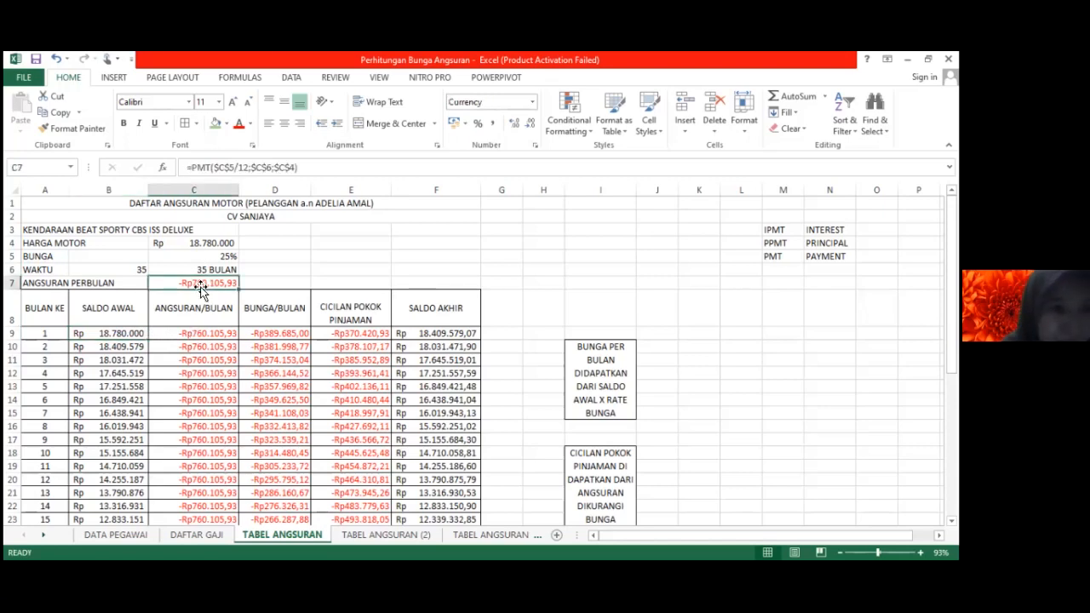
click(237, 168)
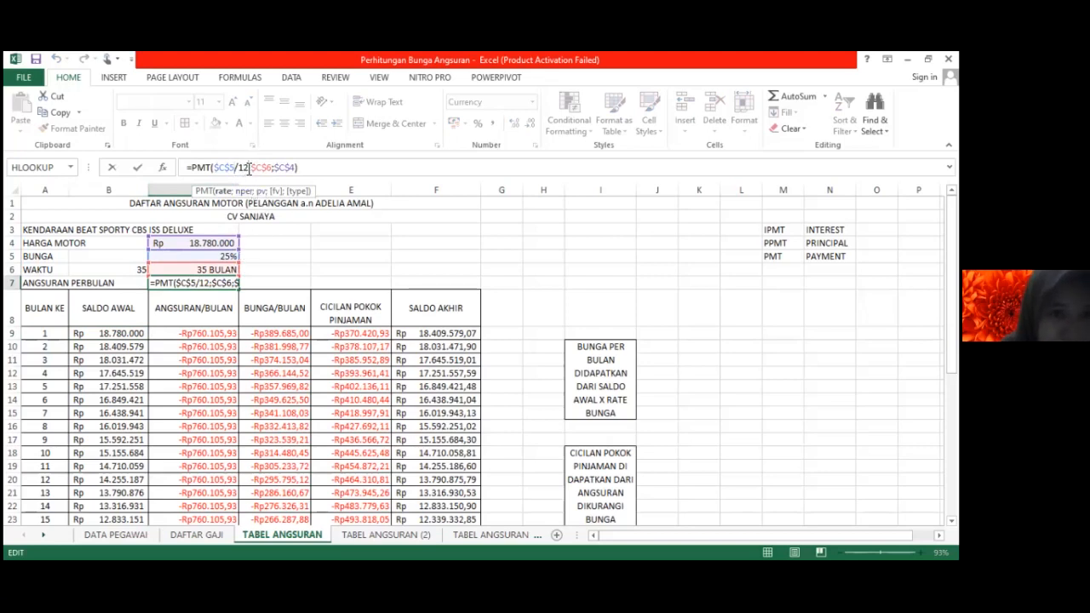
click(264, 168)
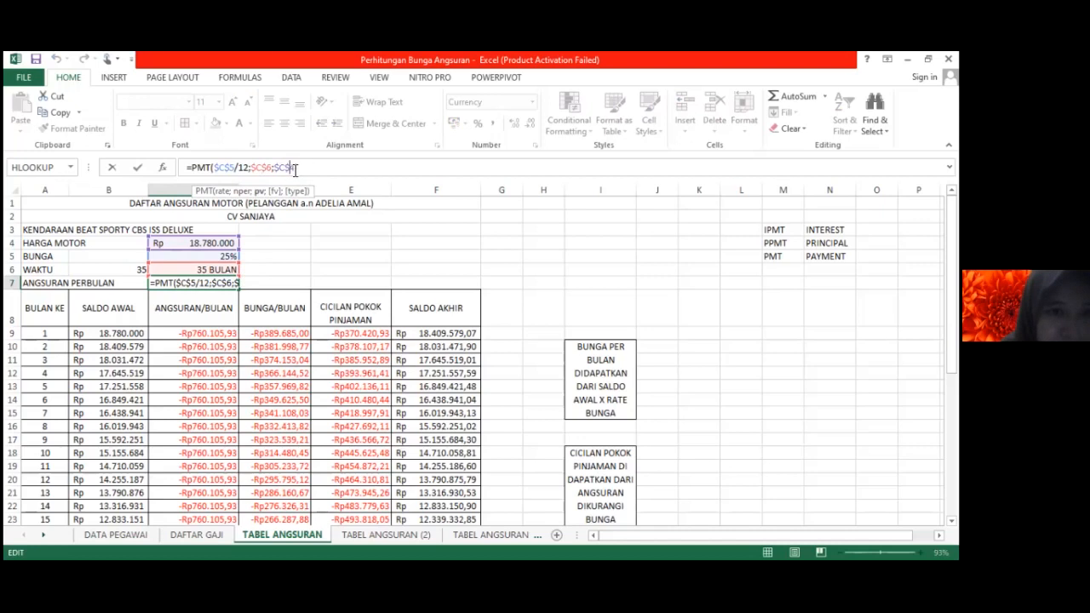
text())
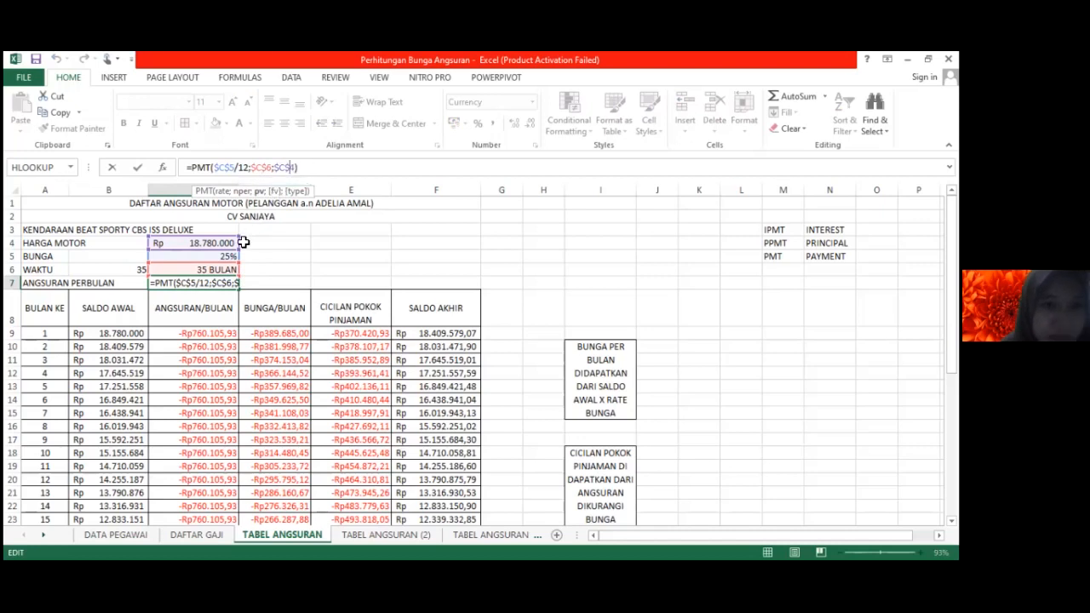
key(Return)
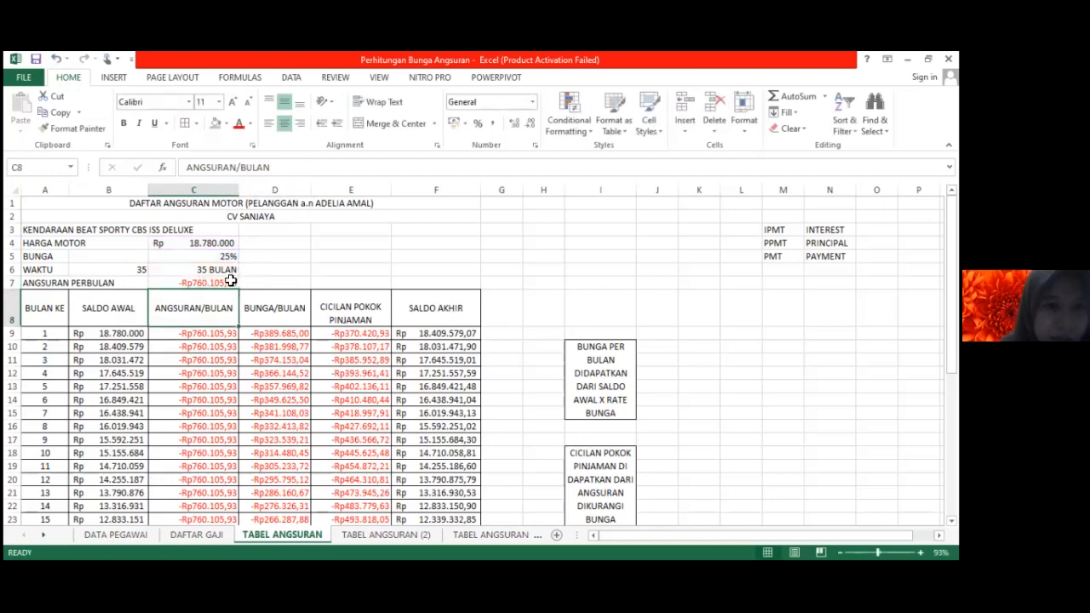
- Compare month 1's ANGSURAN/BULAN reference with the ANGSURAN PERBULAN cell, and fill it down through month 12
click(209, 333)
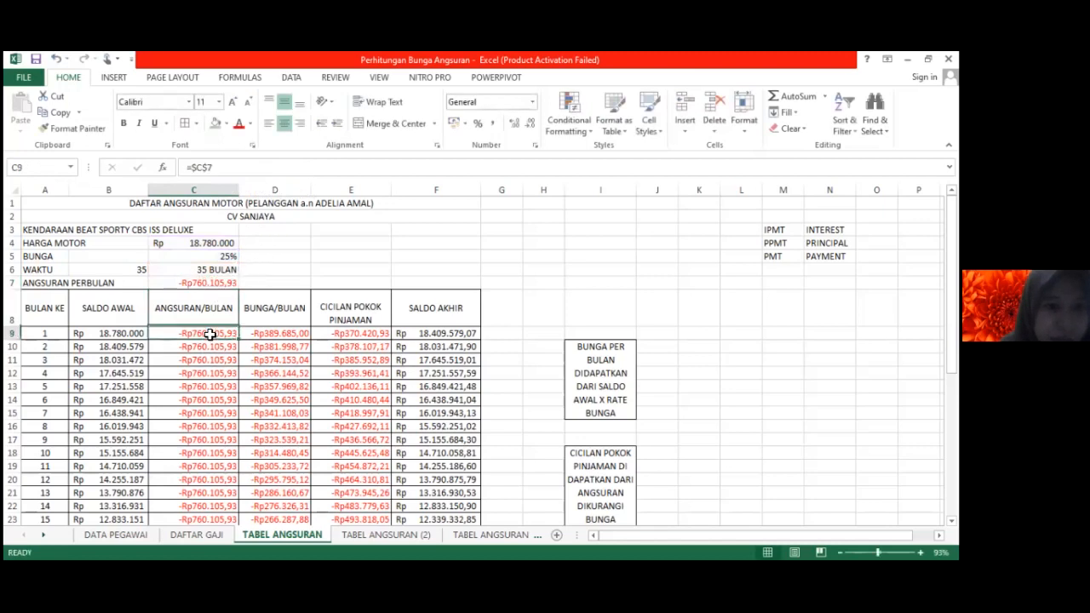
click(210, 285)
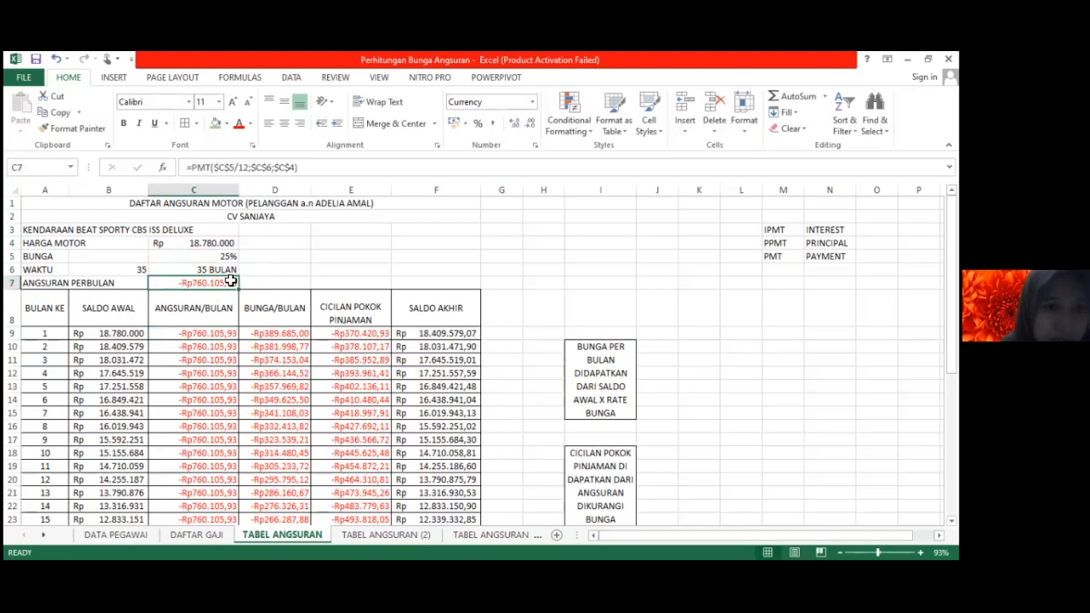
click(199, 336)
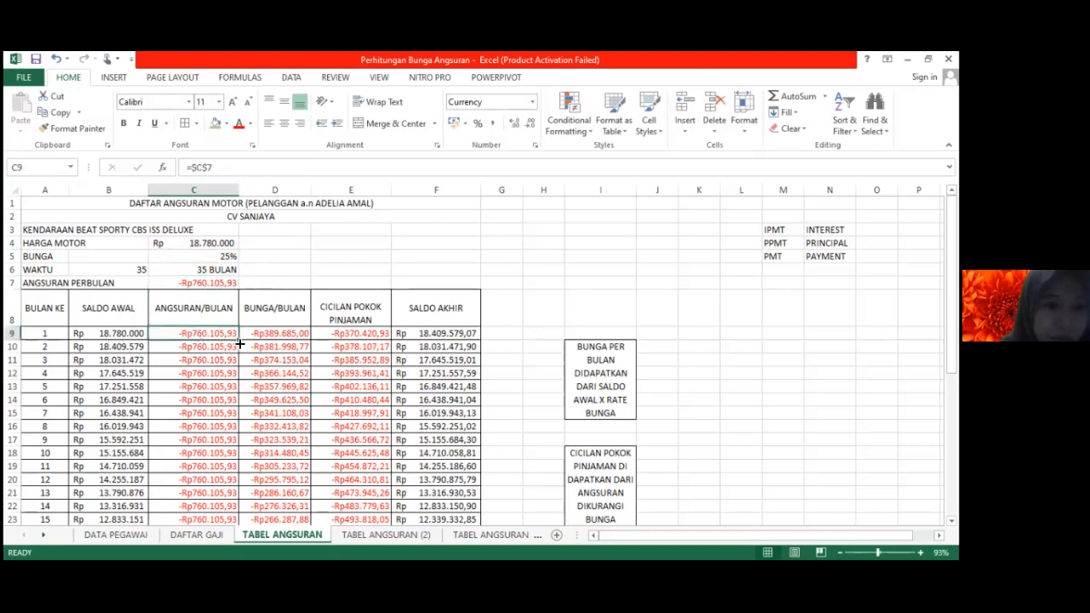
drag(240, 344, 240, 481)
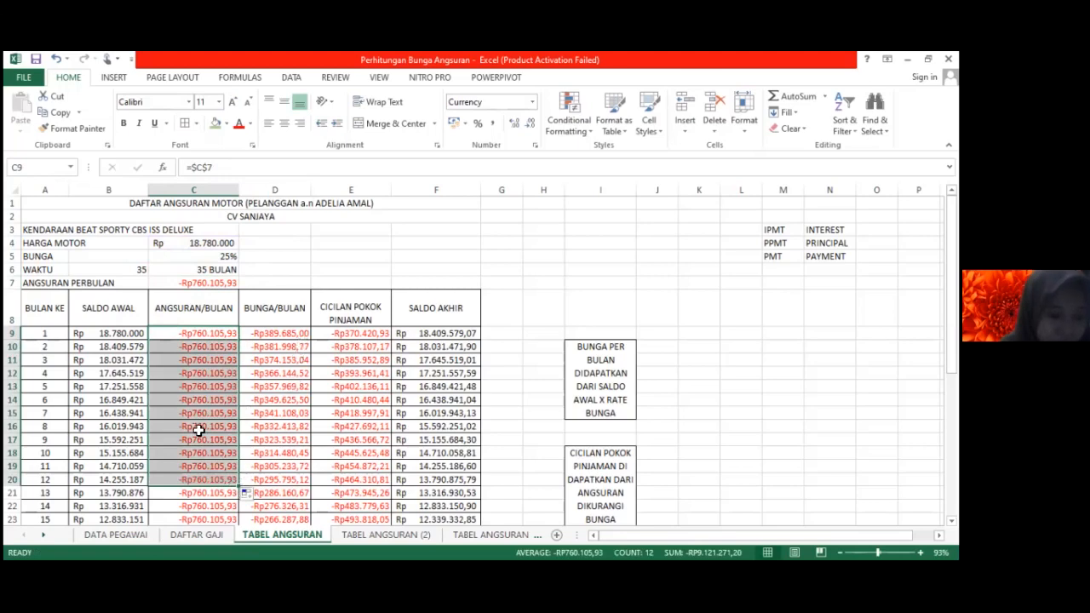
scroll(197, 431, down, 4)
scroll(197, 426, up, 3)
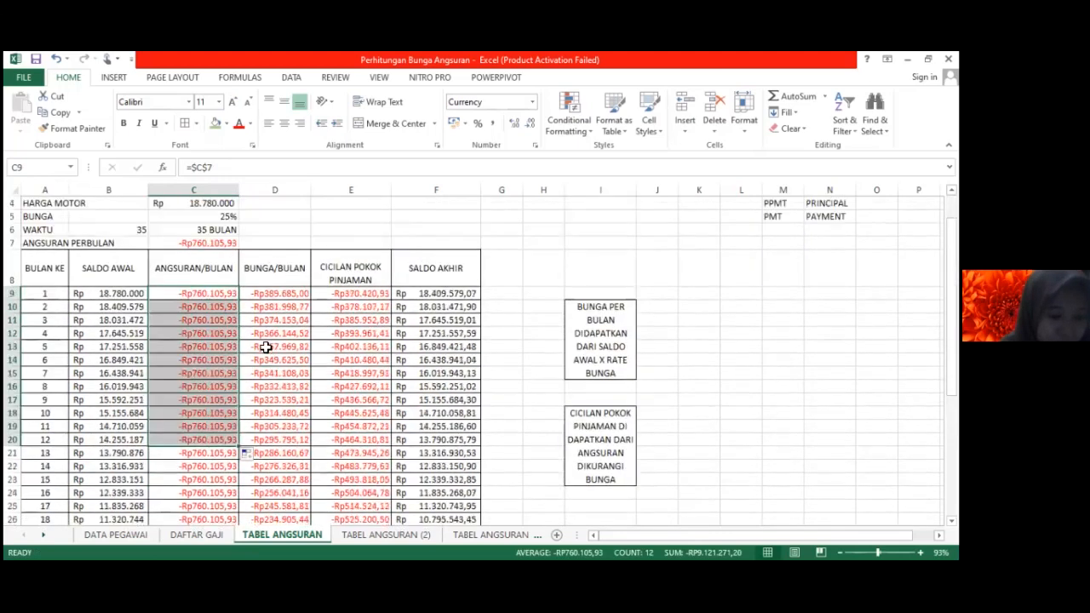
- Go through the arguments of month 1's IPMT formula in BUNGA/BULAN, and fill the formula down through month 18
click(276, 295)
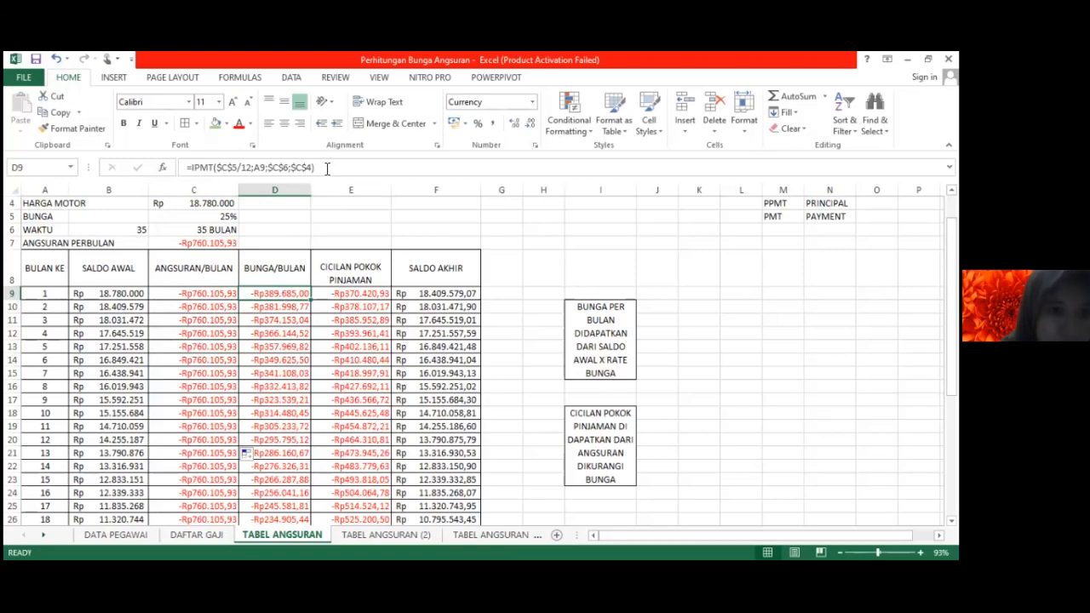
click(325, 168)
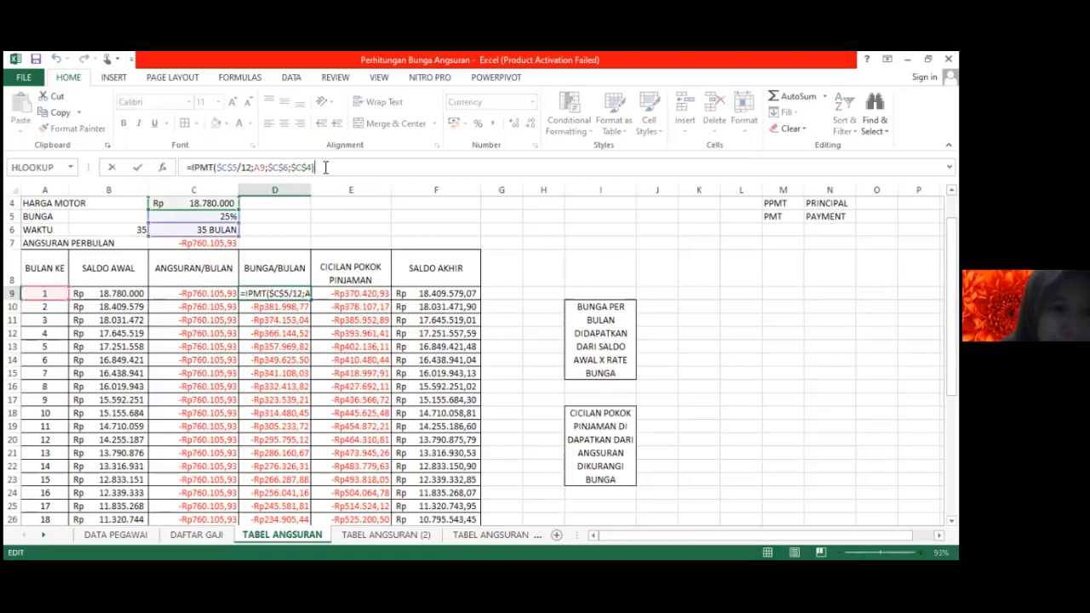
click(234, 167)
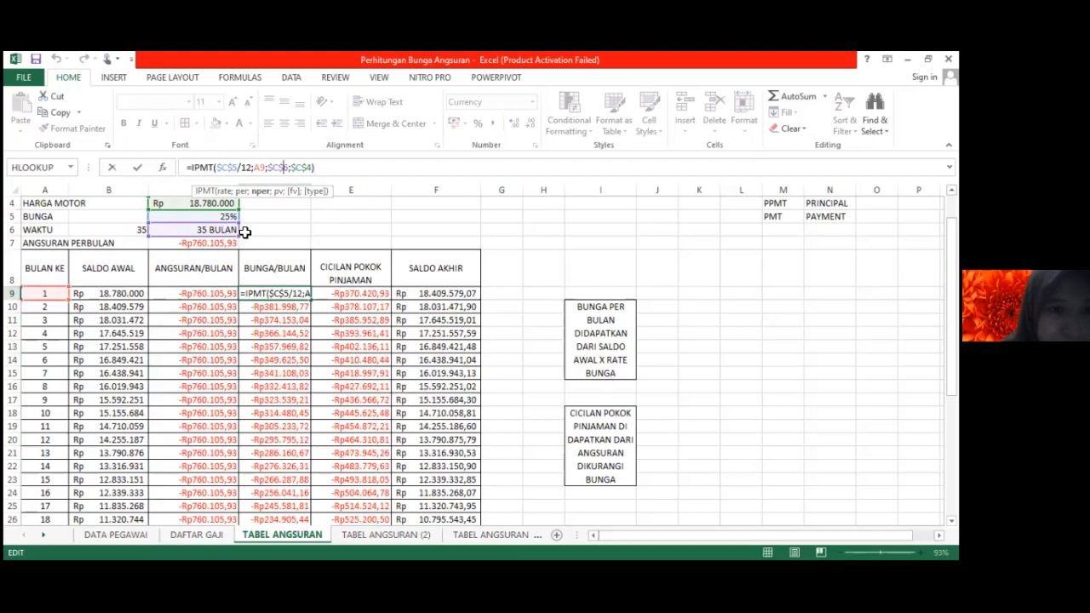
click(308, 167)
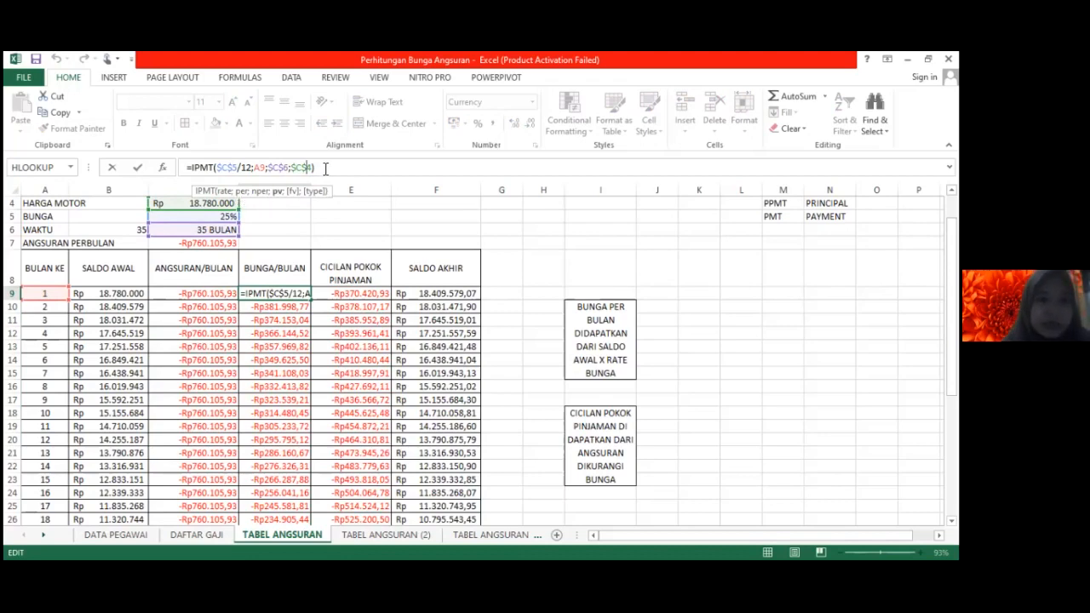
key(ctrl+Return)
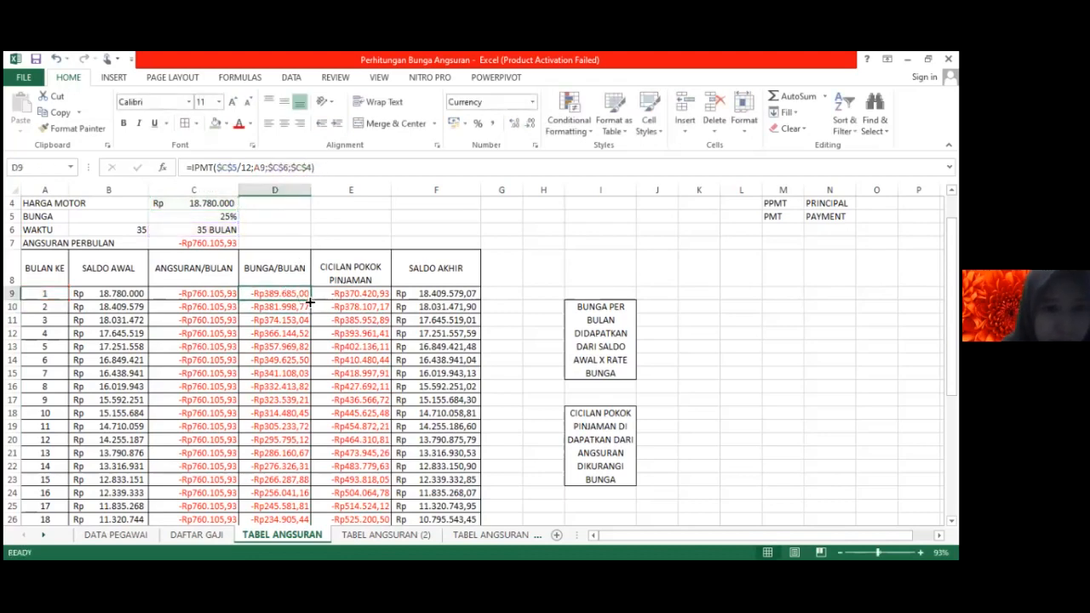
drag(308, 300, 312, 519)
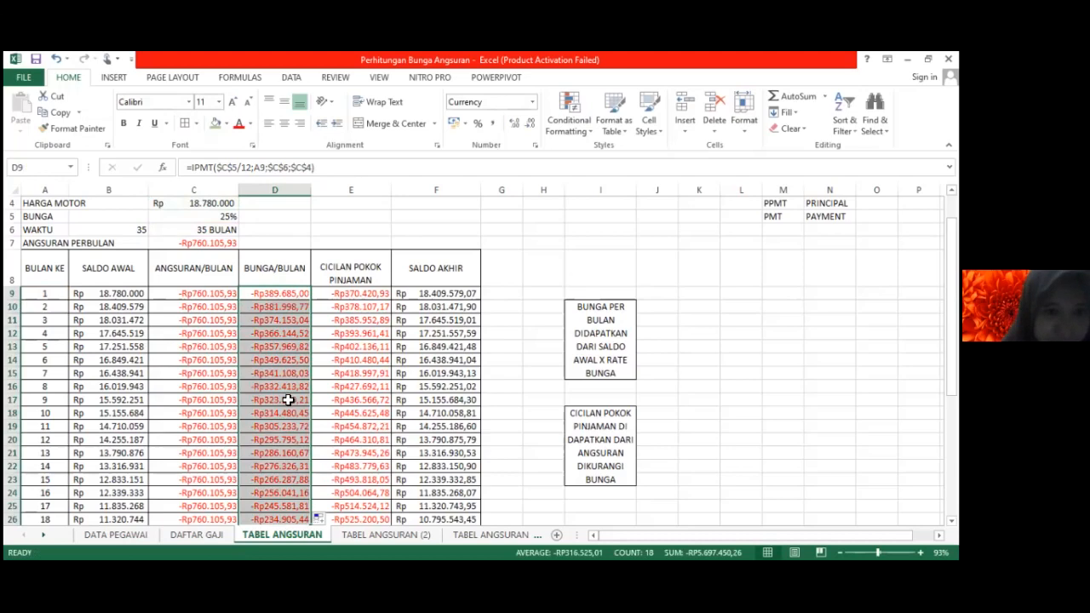
- Go through the arguments of month 1's PPMT formula in CICILAN POKOK PINJAMAN, and fill the formula down through month 17
click(379, 295)
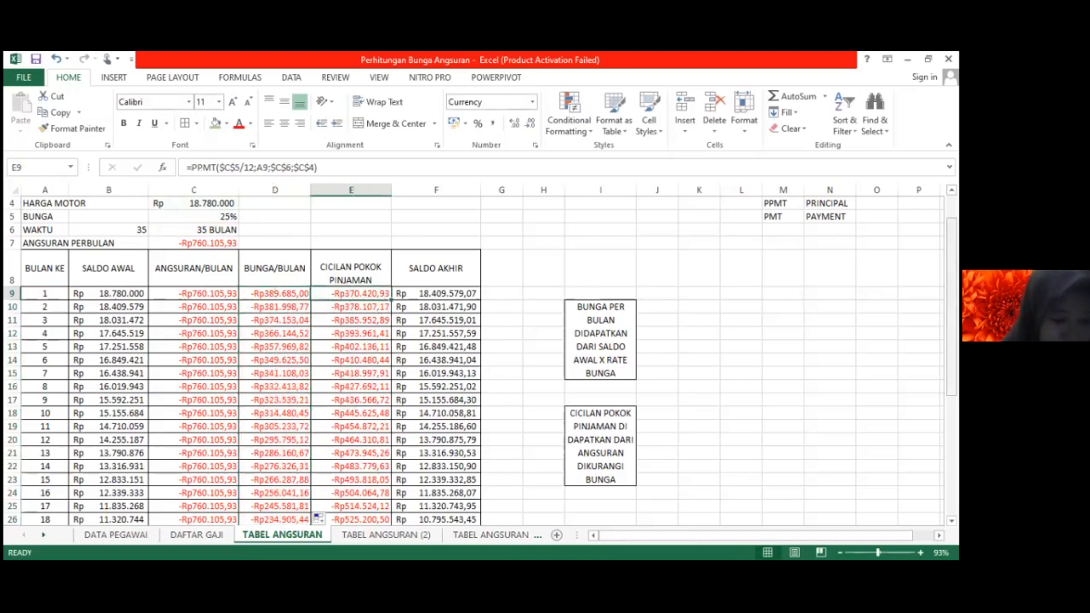
click(324, 167)
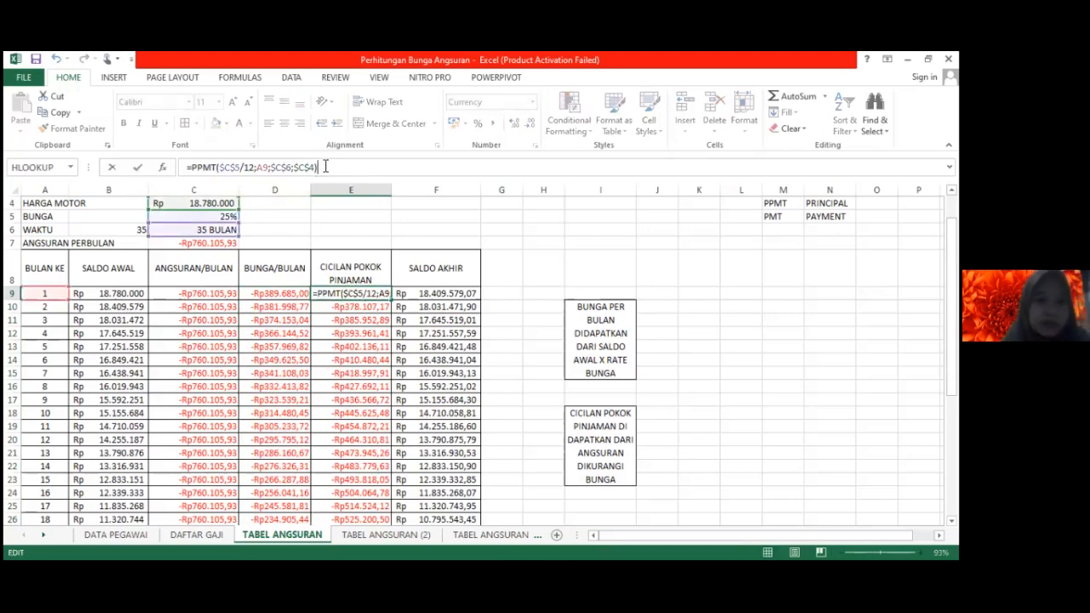
click(237, 167)
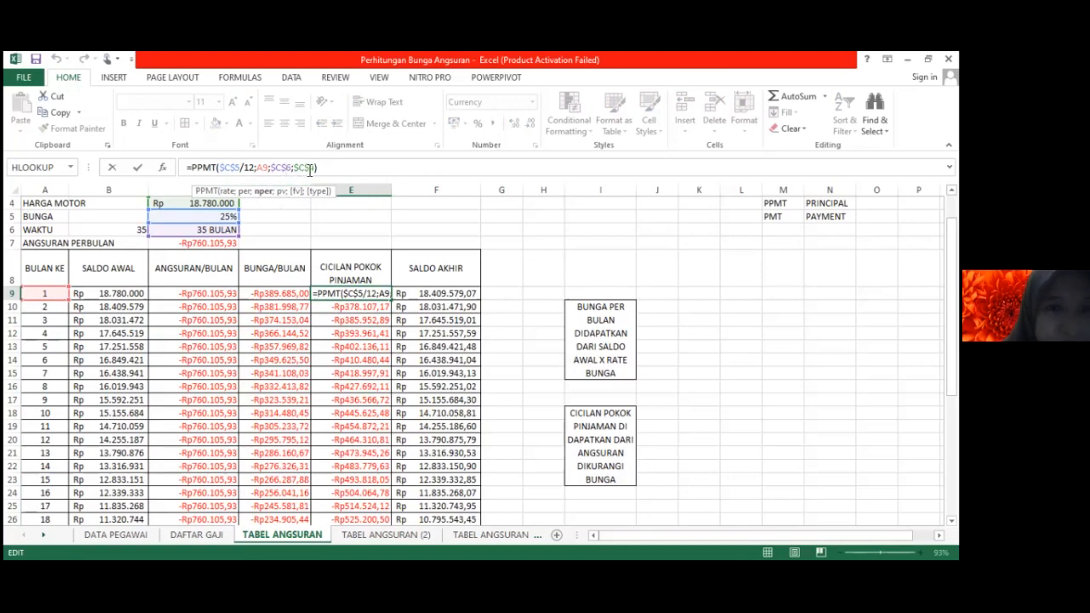
click(309, 168)
key(BackSpace)
text(4)
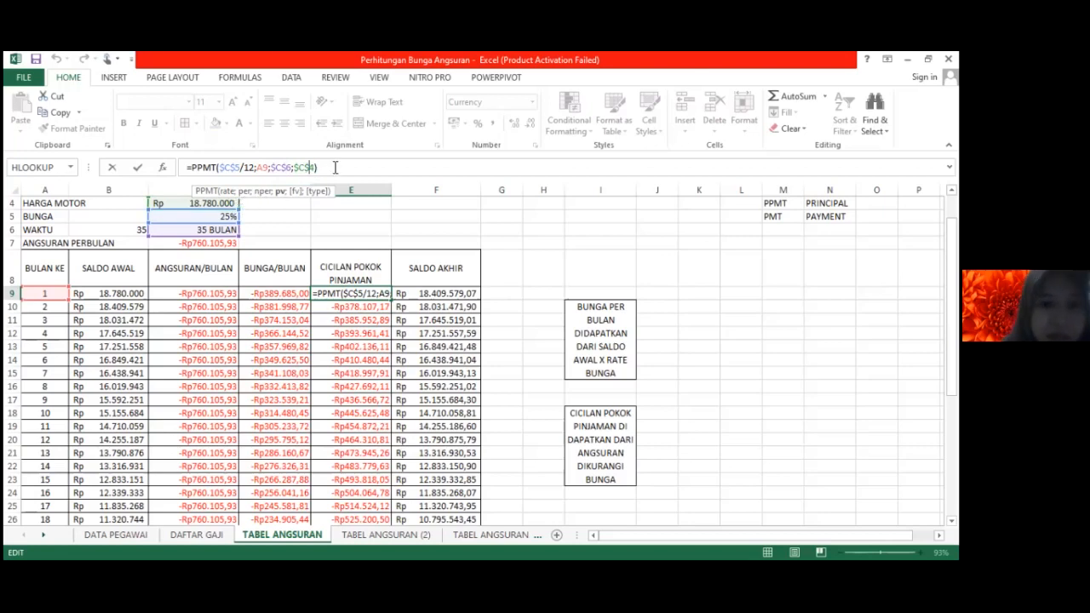
click(336, 168)
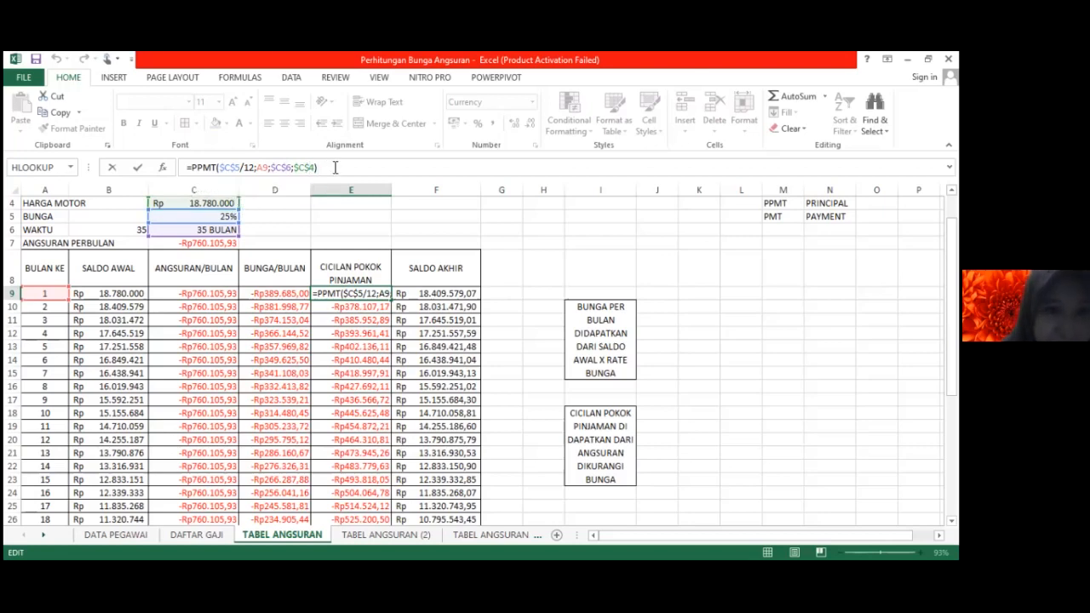
key(Return)
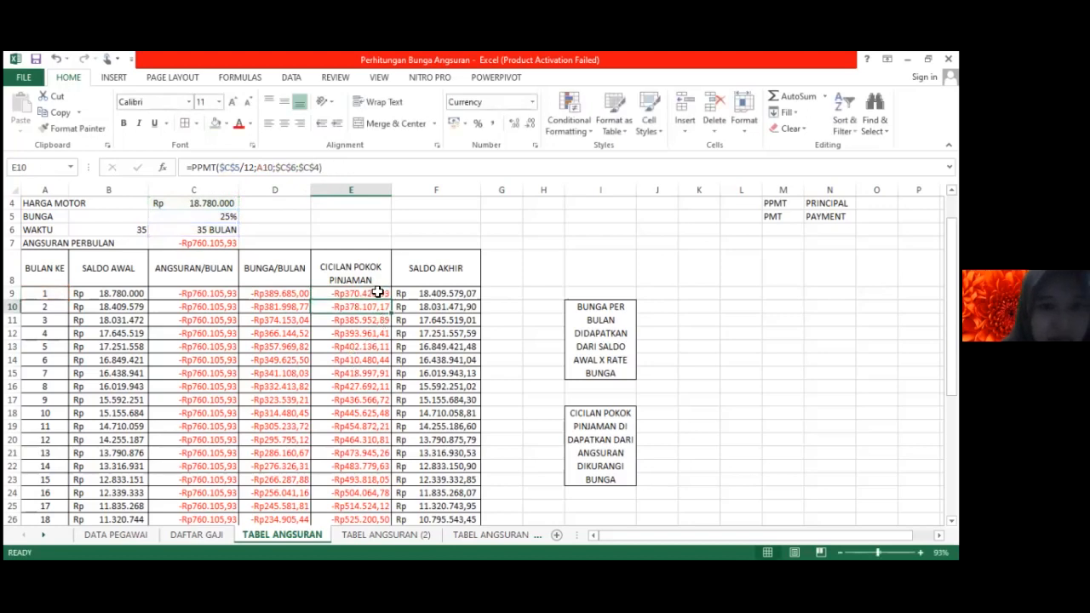
click(377, 292)
drag(393, 300, 393, 508)
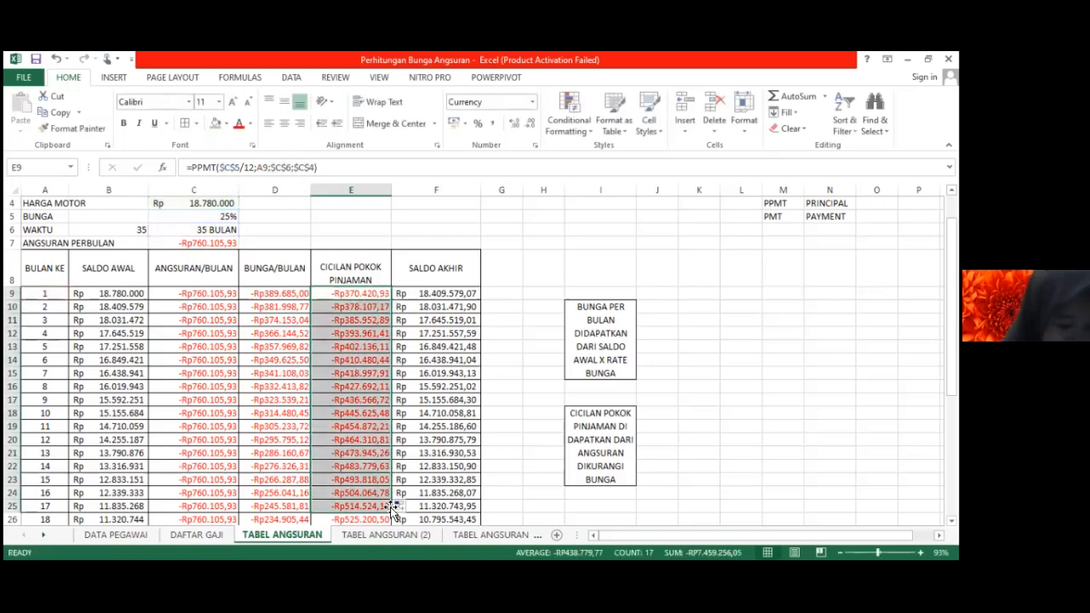
- Examine the SALDO AKHIR formulas for month 1 and month 35 on the TABEL ANGSURAN sheet
click(458, 296)
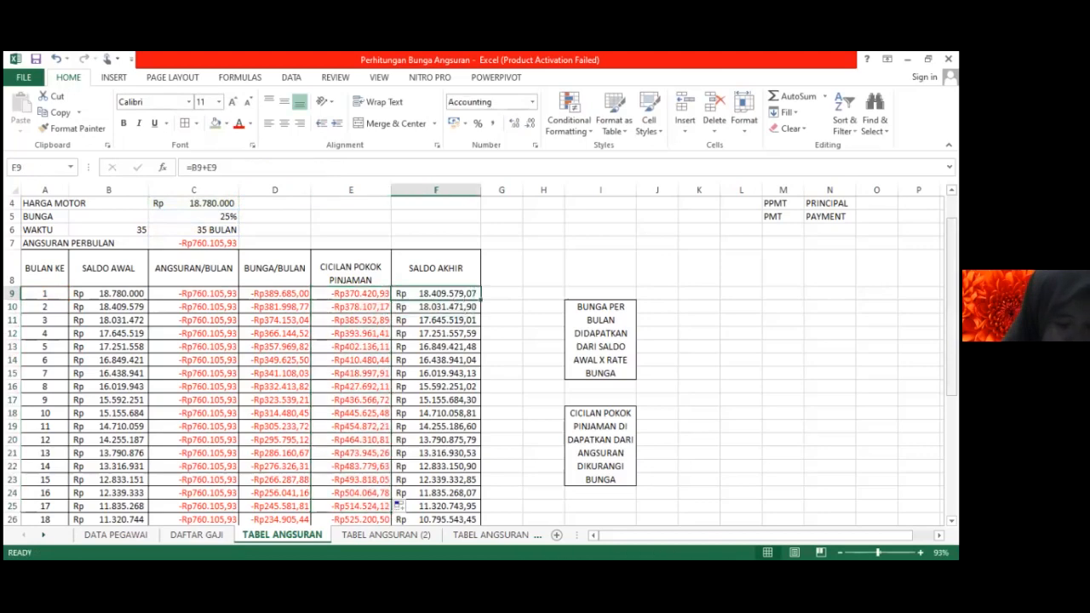
drag(951, 290, 951, 356)
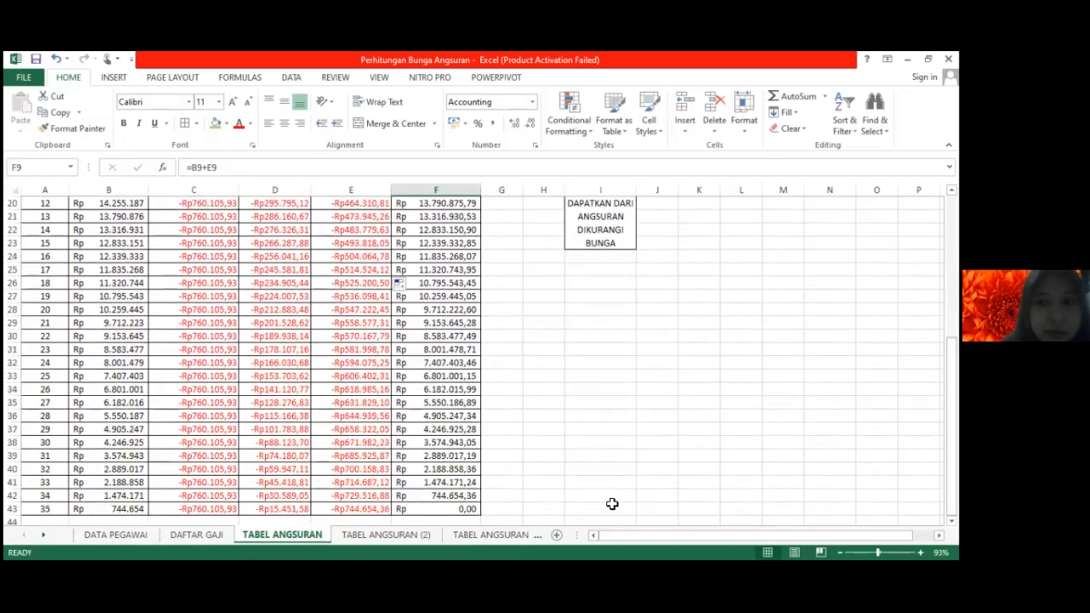
click(474, 509)
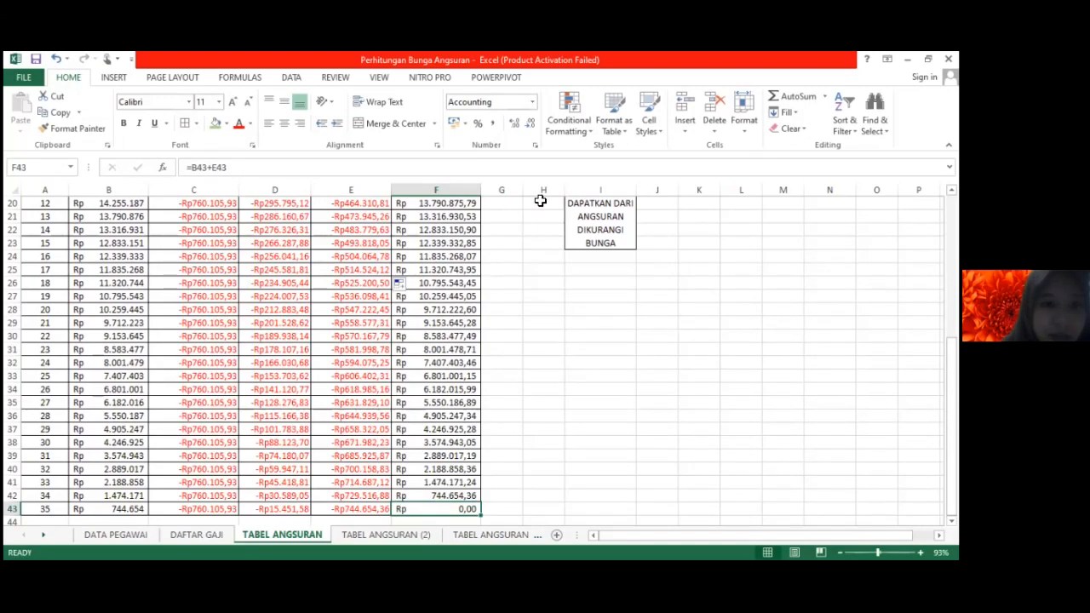
click(359, 533)
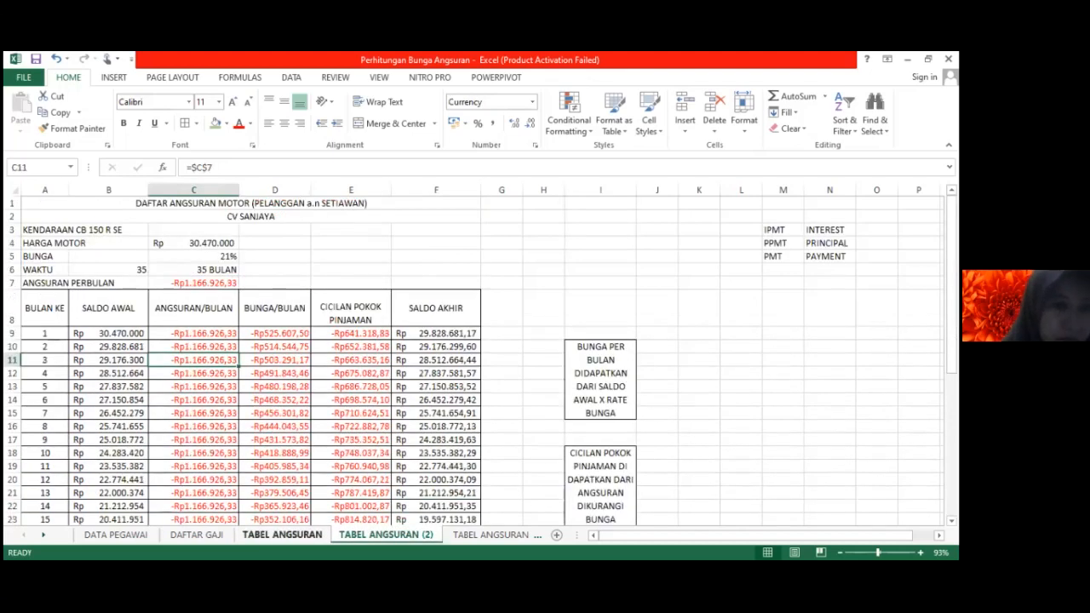
key(ctrl+Page_Up)
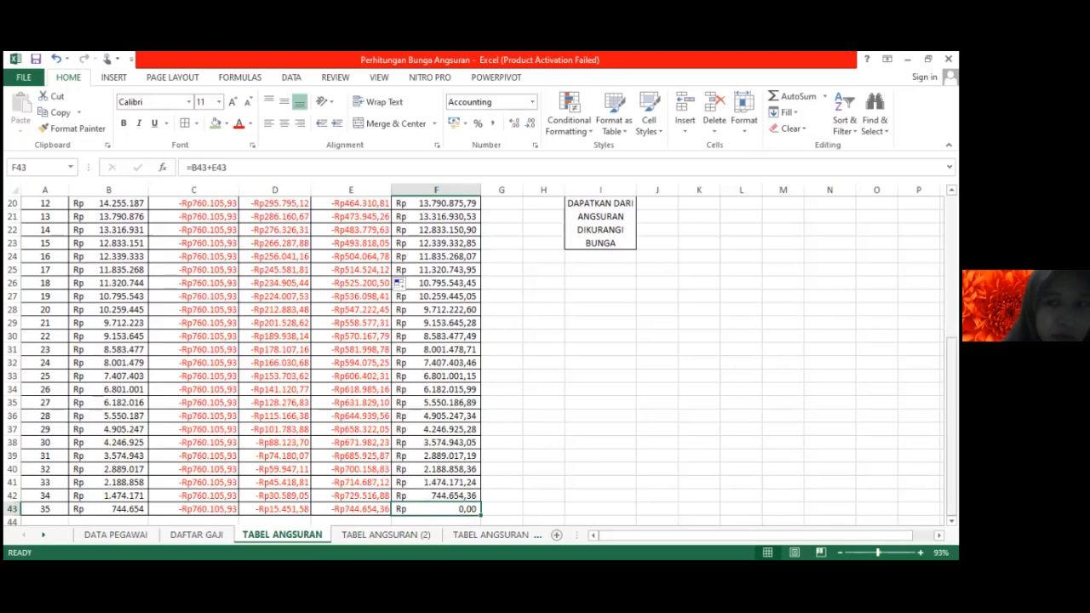
- Examine the NPER formula beside WAKTU, going through its rate, payment and present value arguments
scroll(951, 341, up, 6)
click(140, 271)
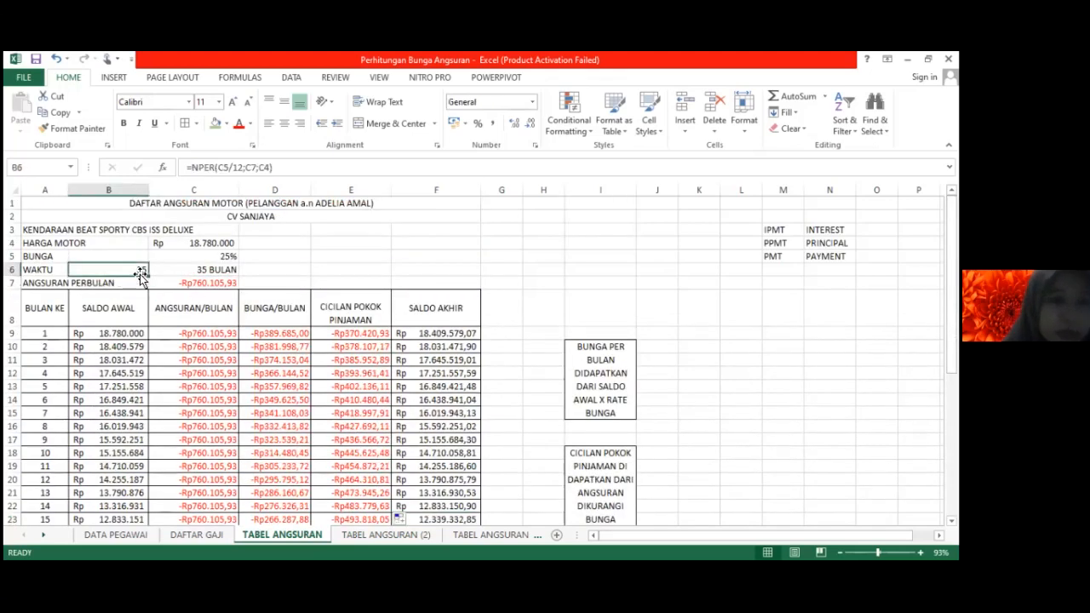
click(285, 171)
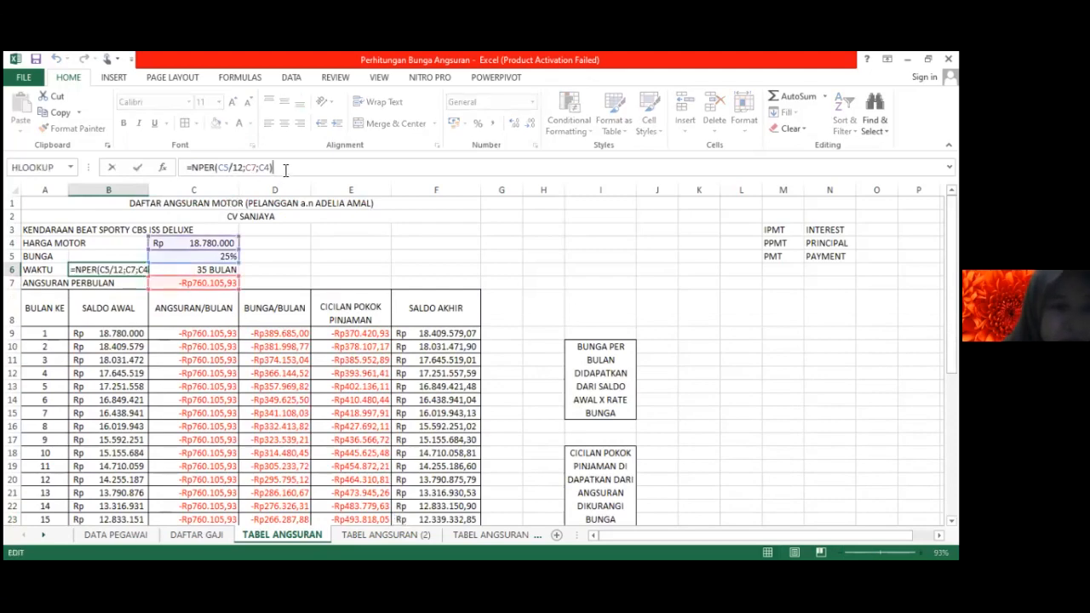
click(228, 168)
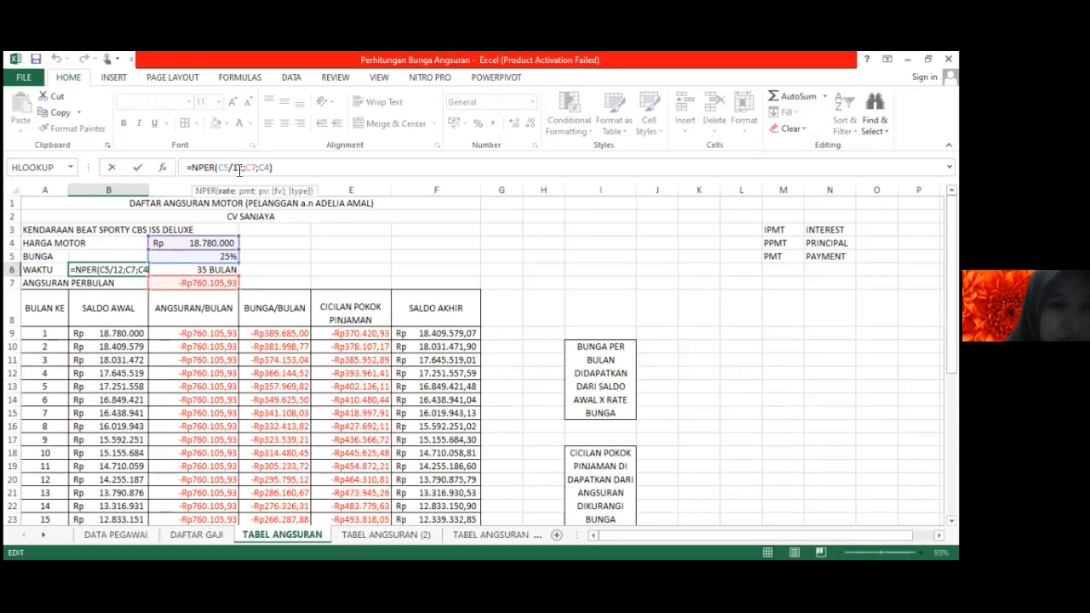
click(243, 169)
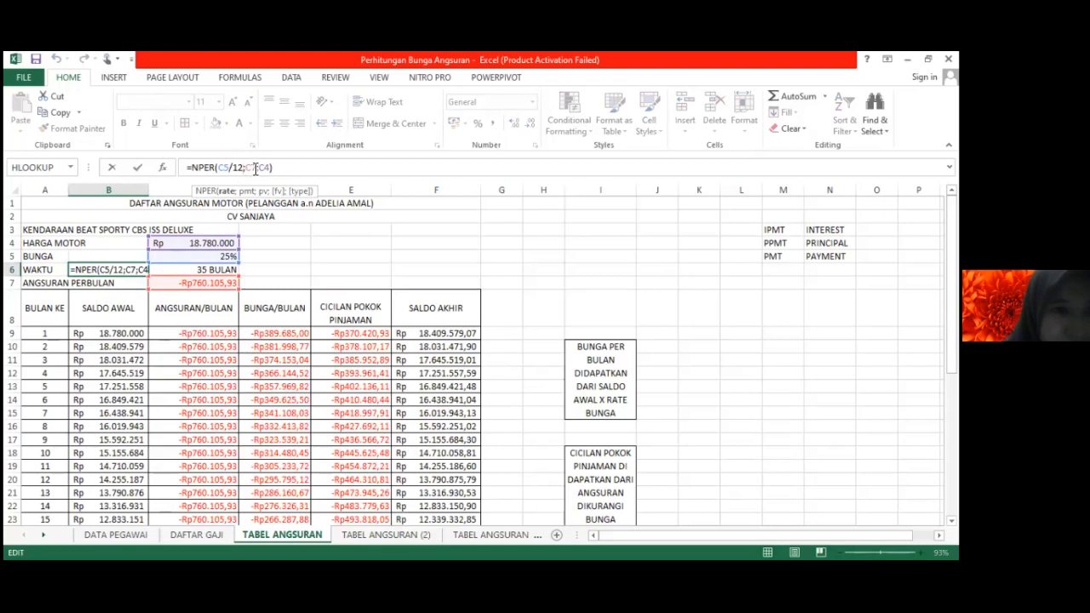
click(255, 168)
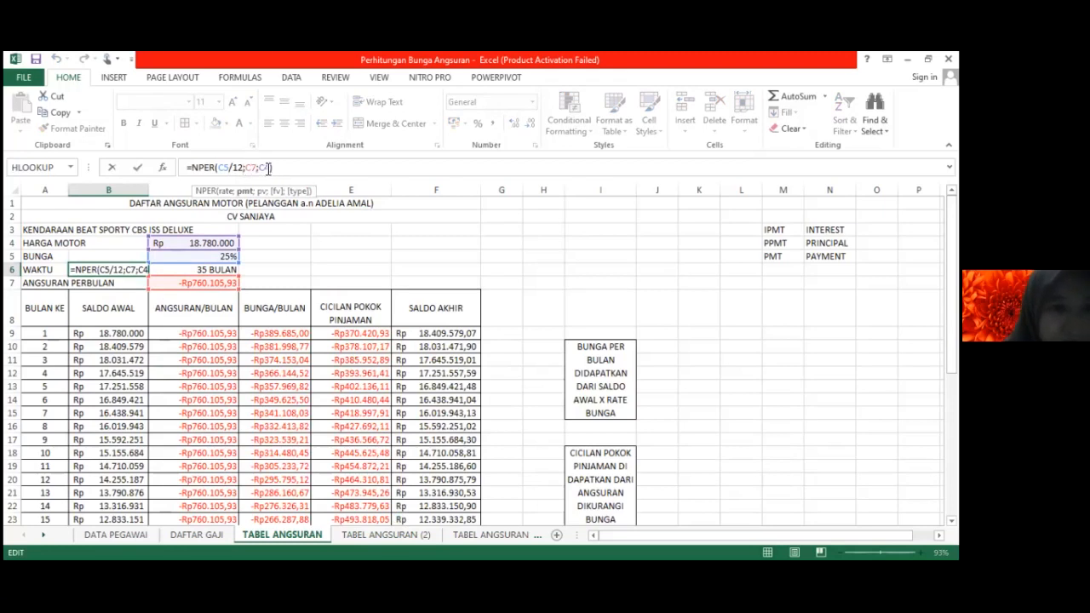
click(268, 168)
key(Return)
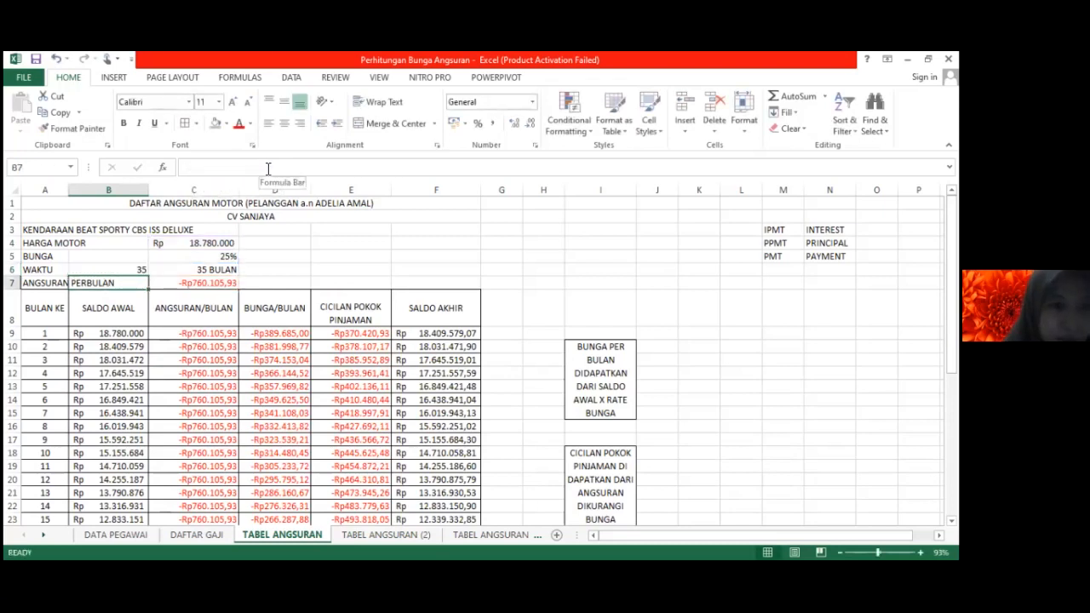
- On the TABEL ANGSURAN (2) sheet, review the vehicle, HARGA MOTOR and WAKTU entries
click(369, 535)
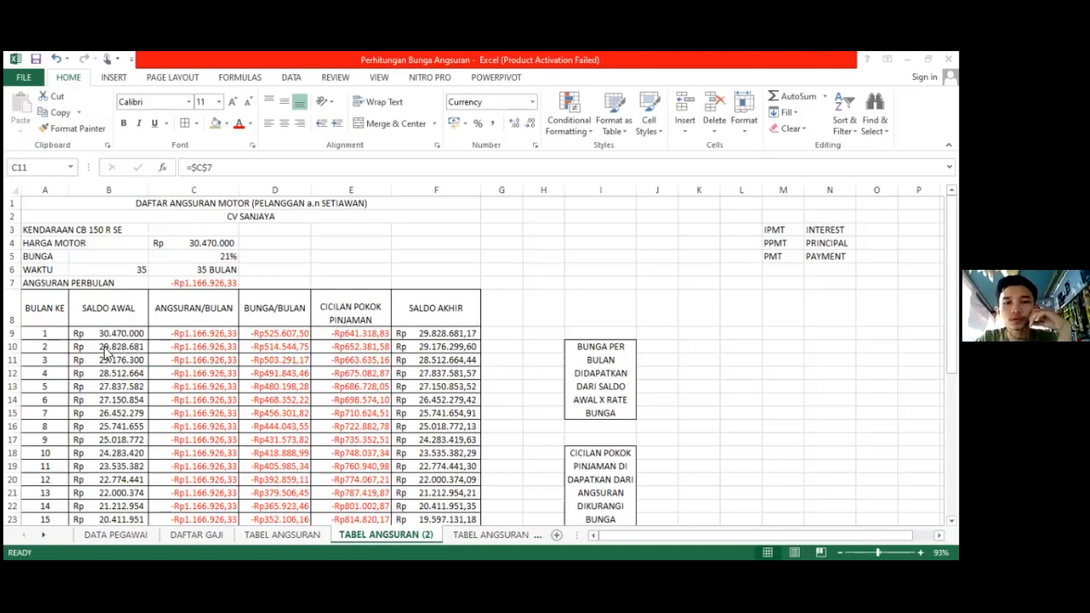
click(39, 230)
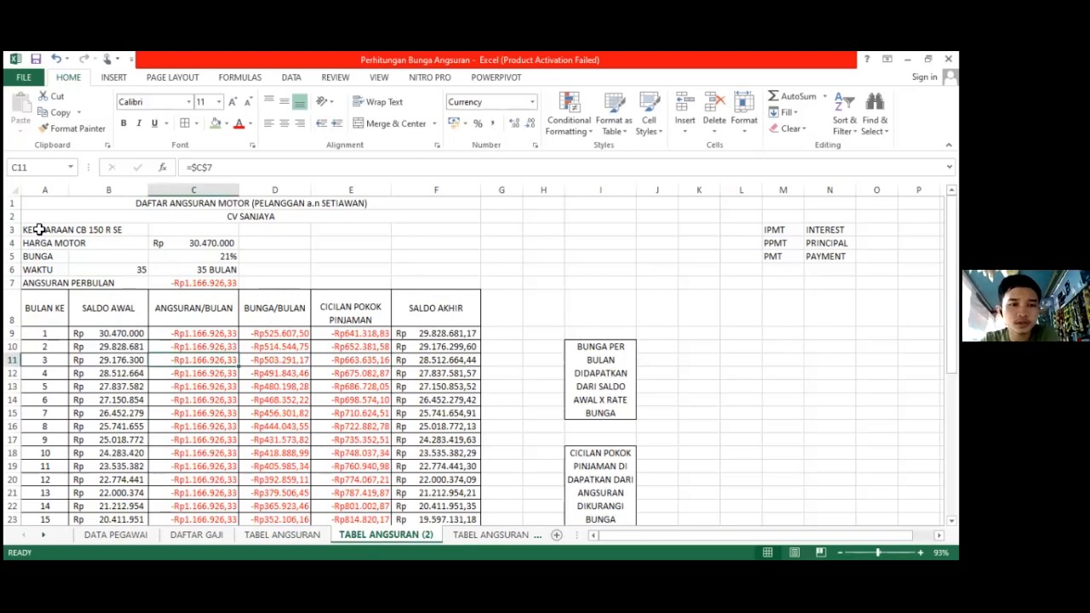
click(39, 230)
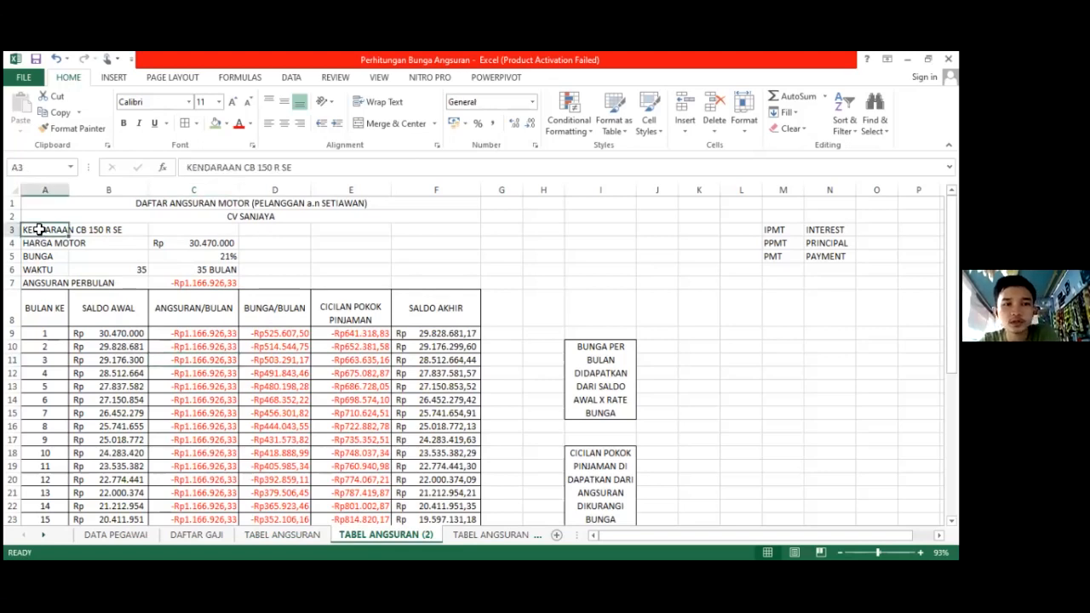
click(205, 245)
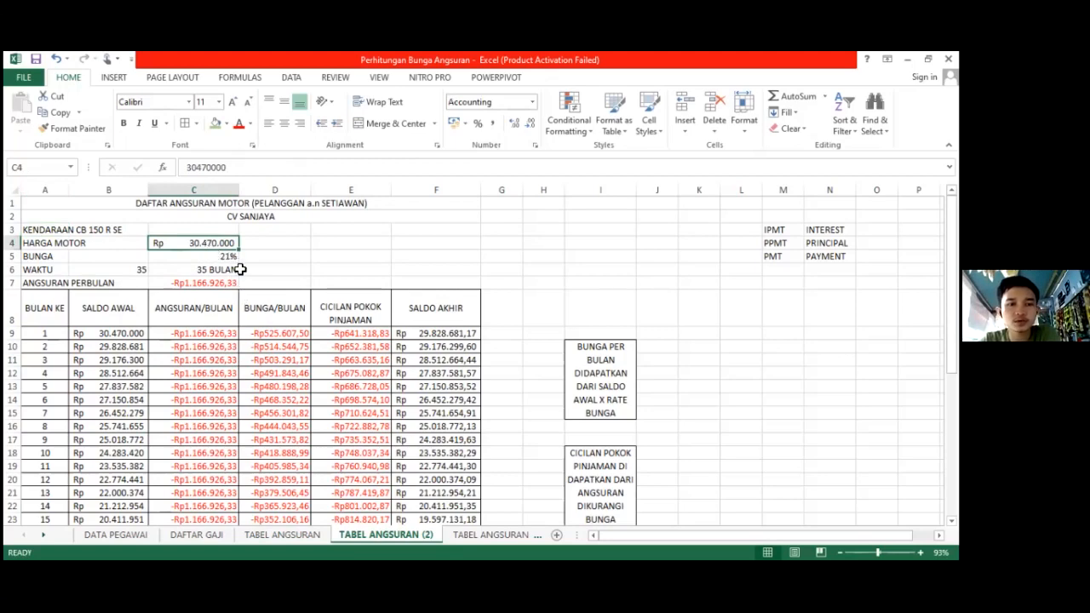
click(175, 273)
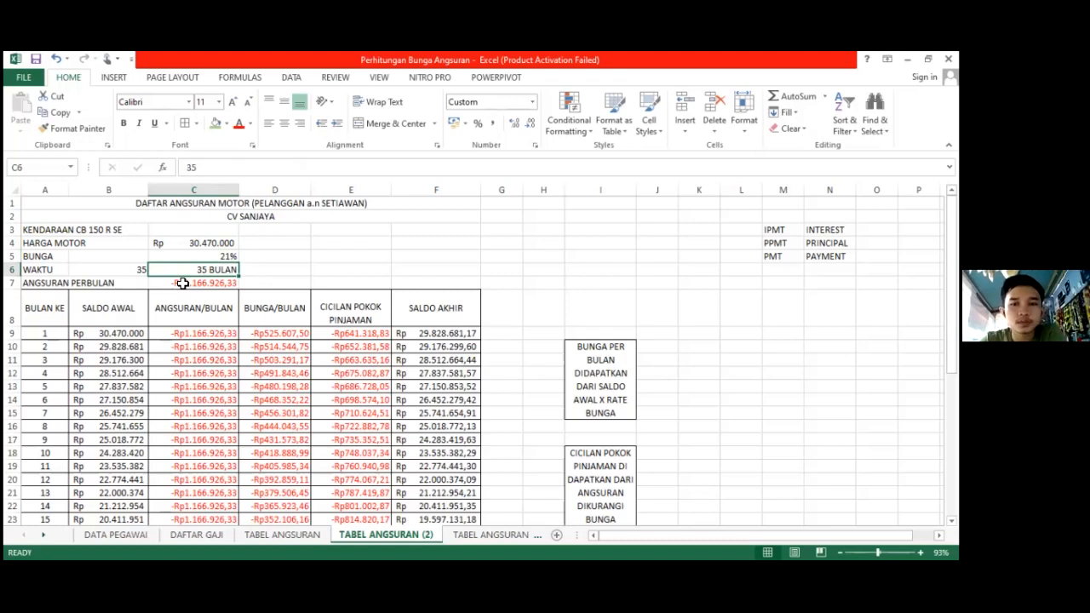
- Go through the rate, number of periods and present value in the second table's ANGSURAN PERBULAN PMT formula
click(182, 283)
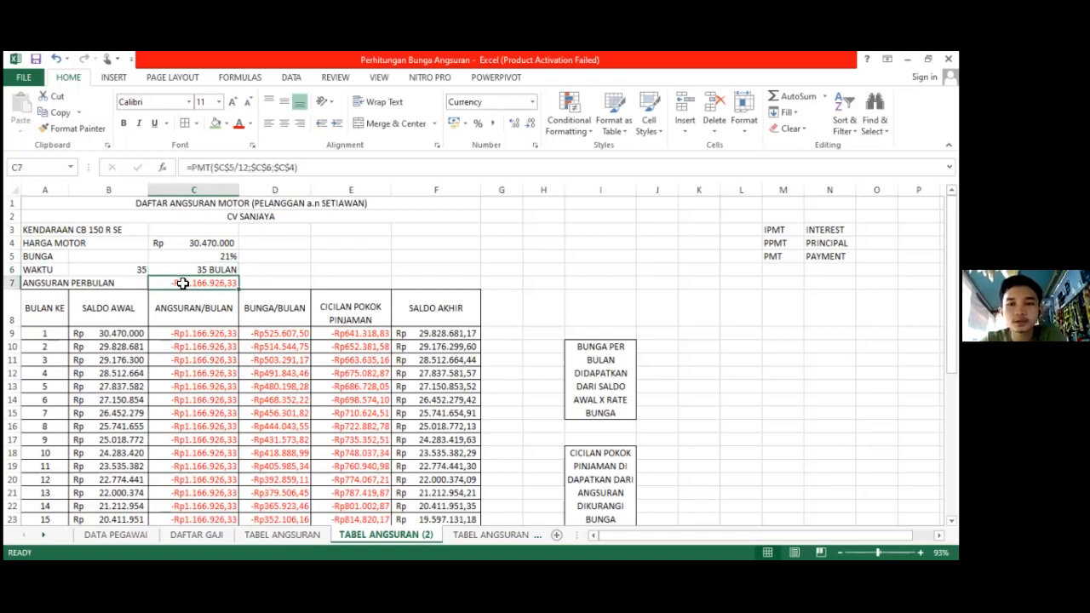
click(234, 166)
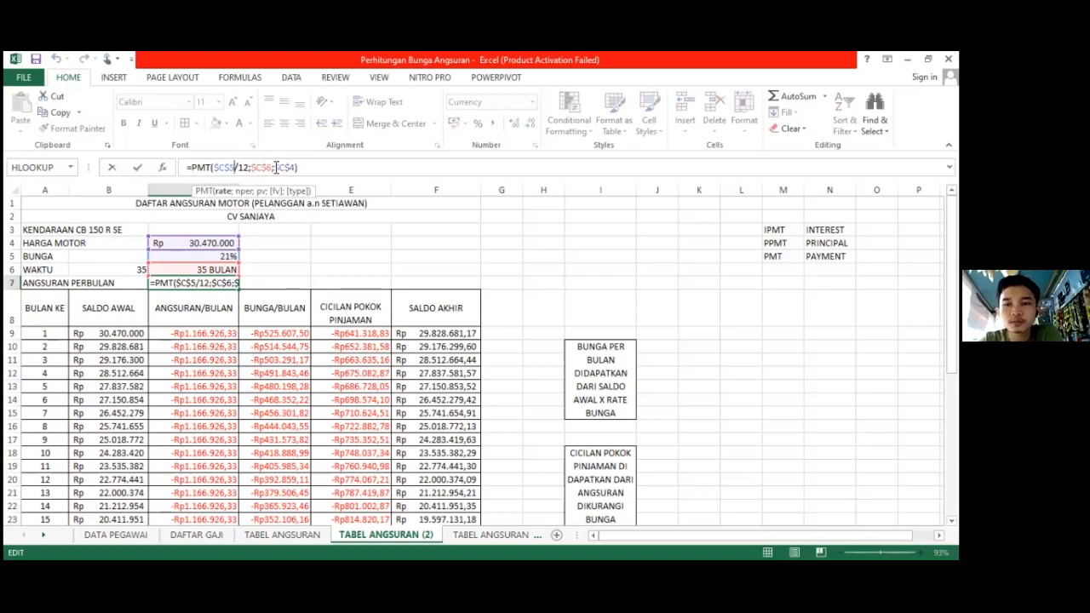
click(265, 169)
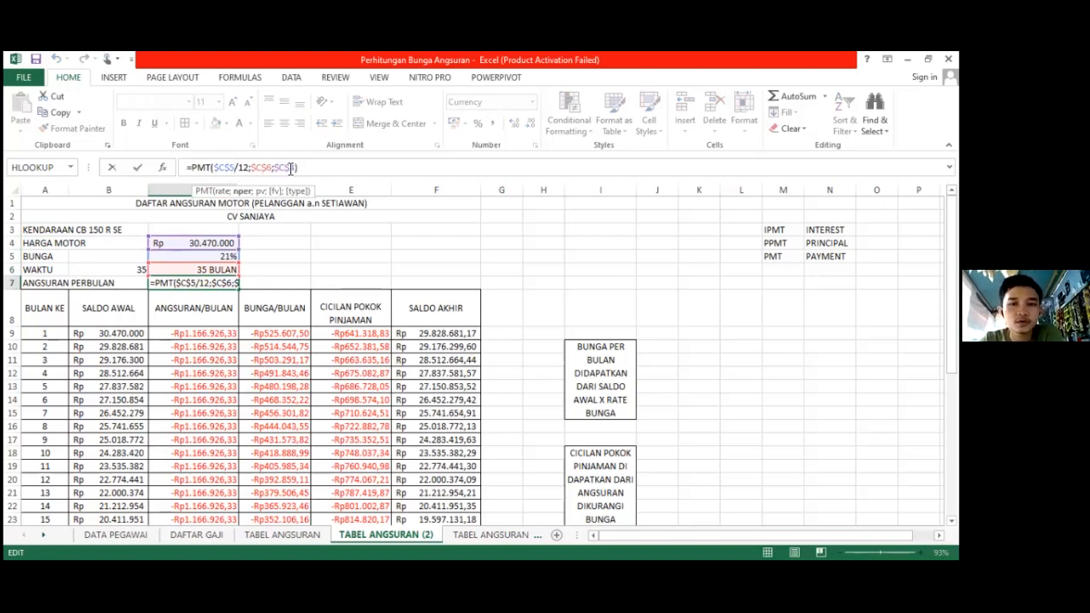
click(291, 169)
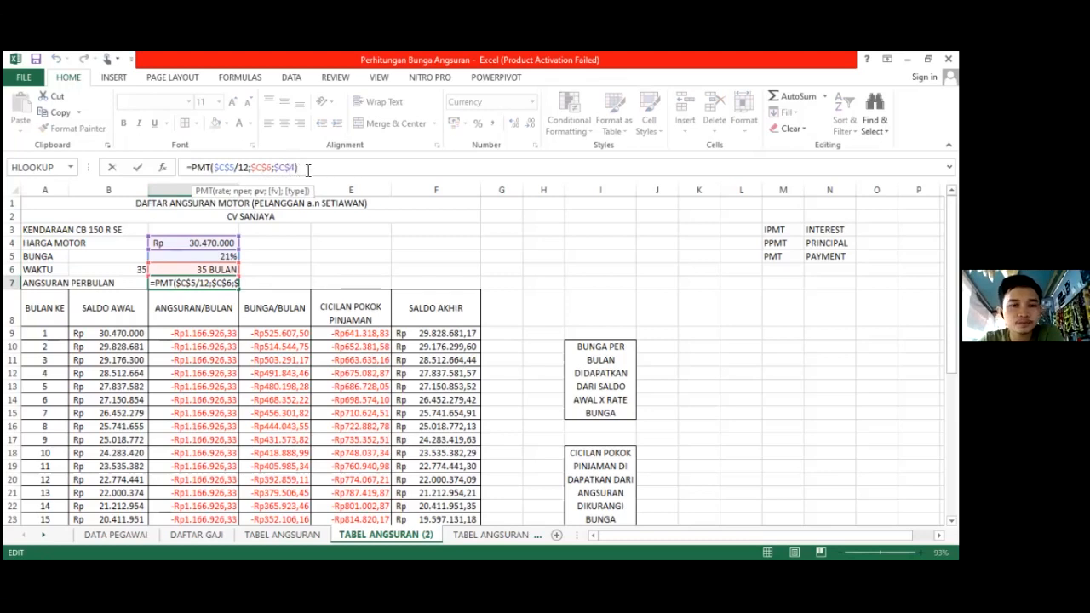
key(Return)
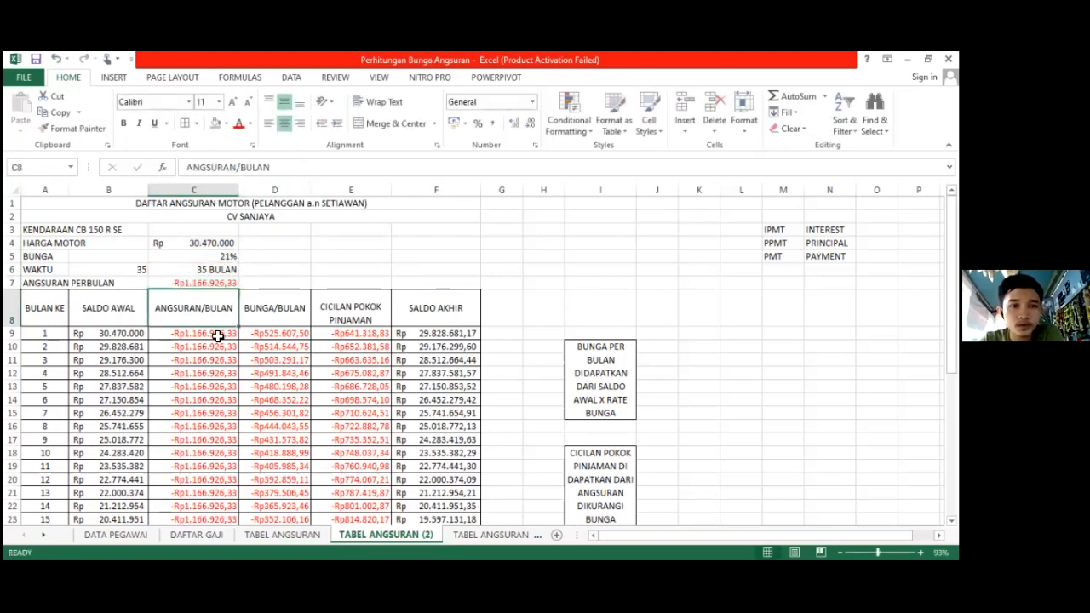
click(220, 282)
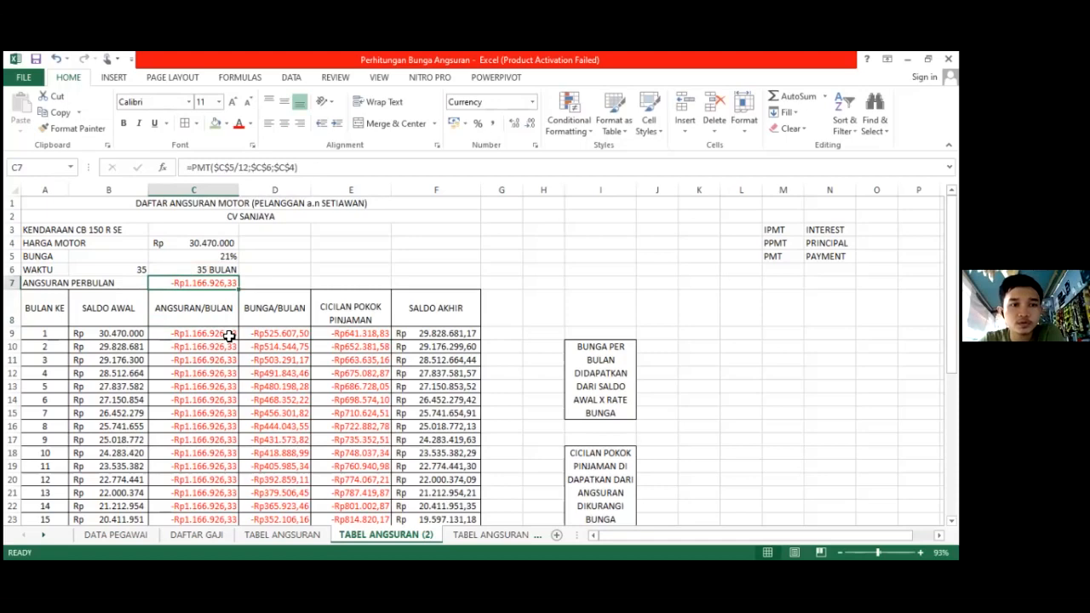
- Examine month 1's IPMT formula in the BUNGA/BULAN column of the TABEL ANGSURAN (2) sheet
click(280, 333)
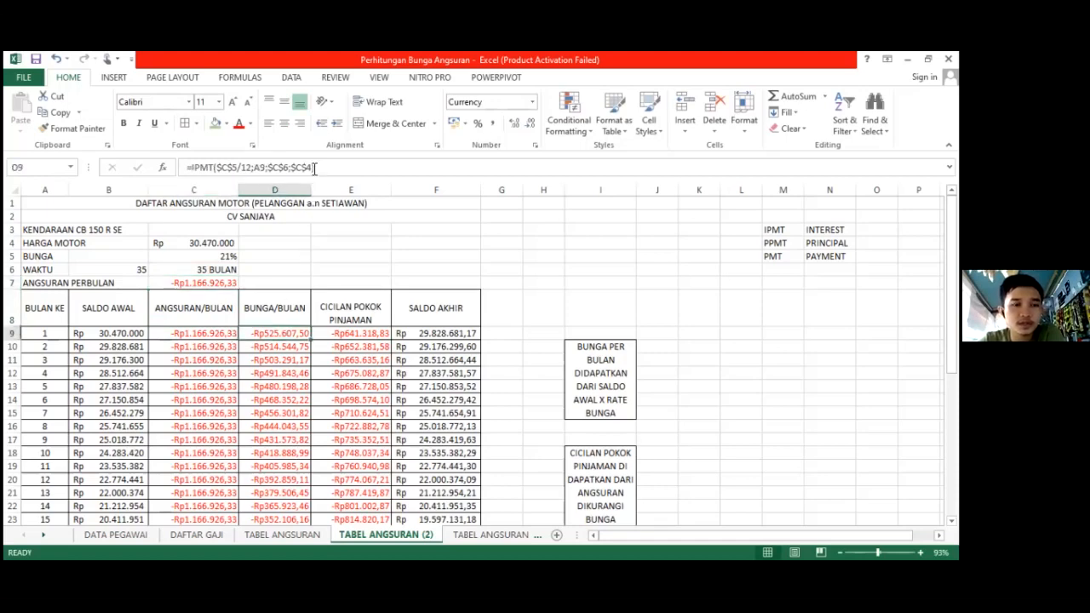
click(230, 167)
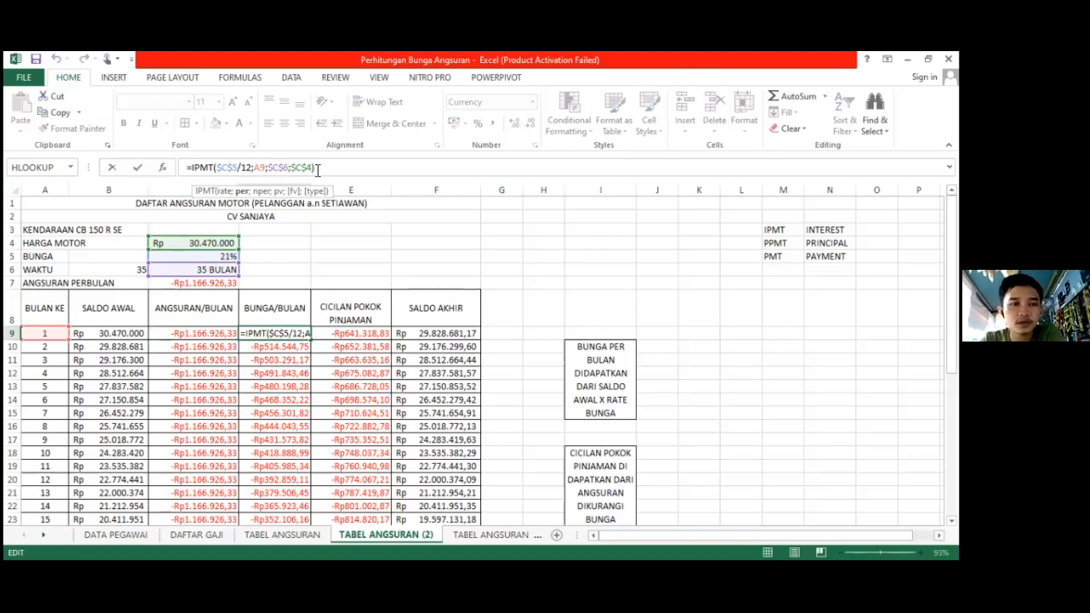
key(Return)
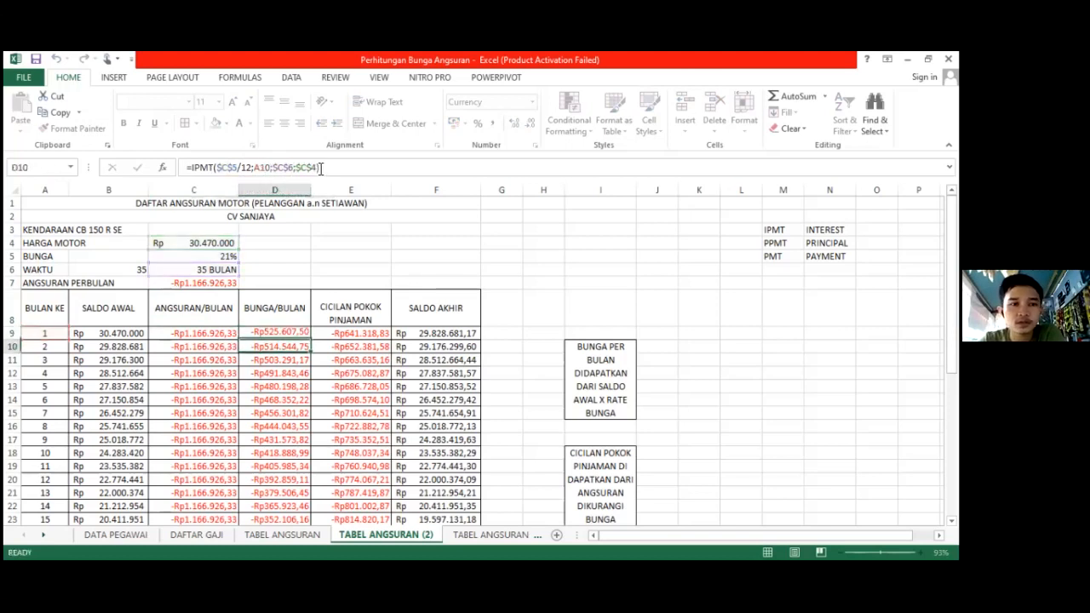
- Examine the NPER formula beside WAKTU in the second installment table, including its rate argument
click(134, 271)
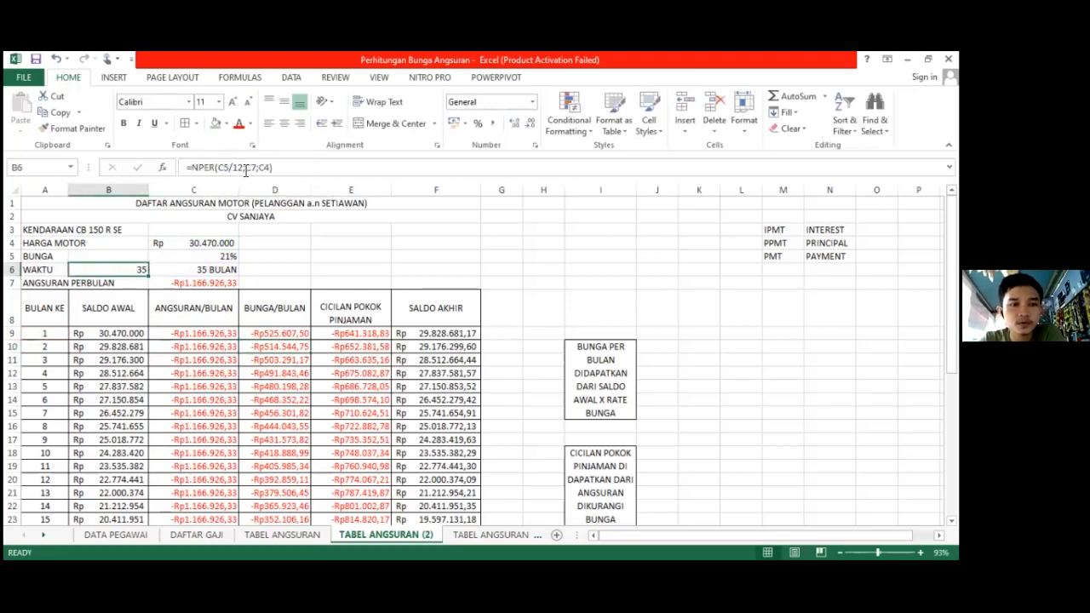
click(288, 168)
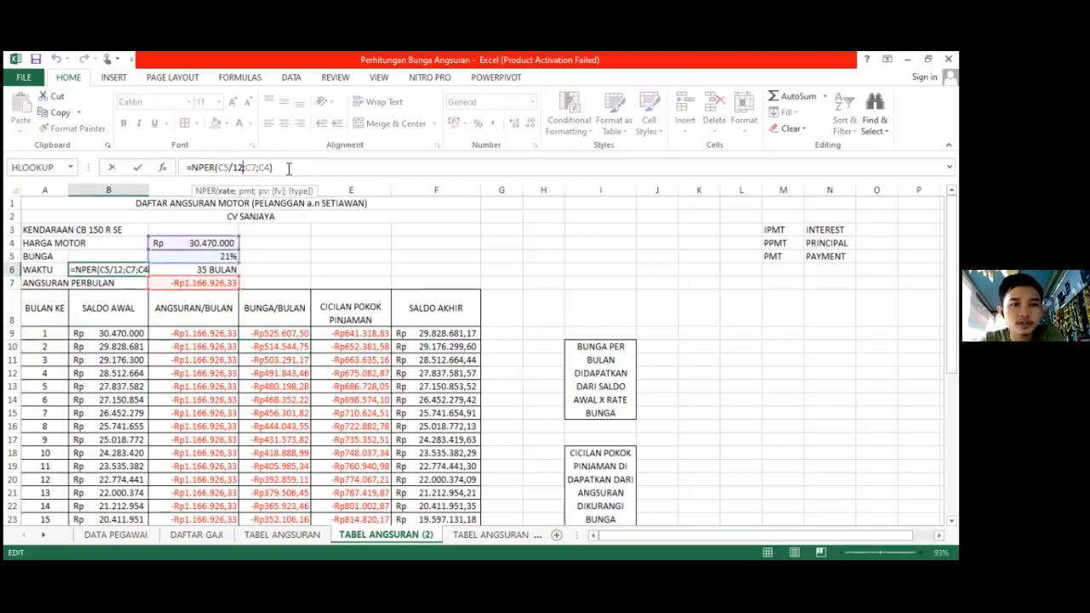
double_click(230, 168)
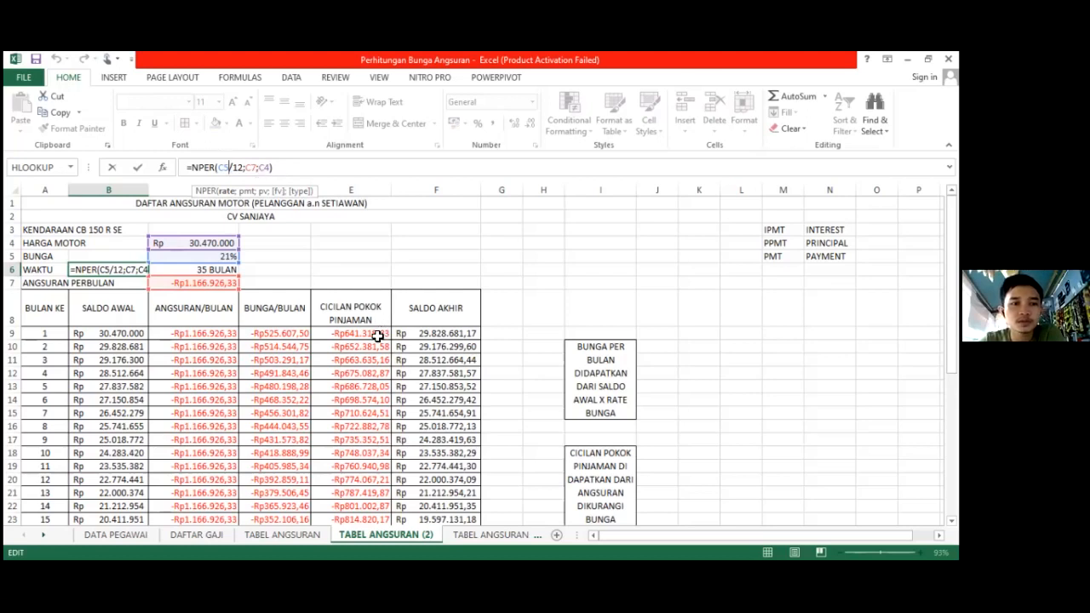
- Examine month 1's PPMT formula in the CICILAN POKOK PINJAMAN column of the second installment table
click(377, 334)
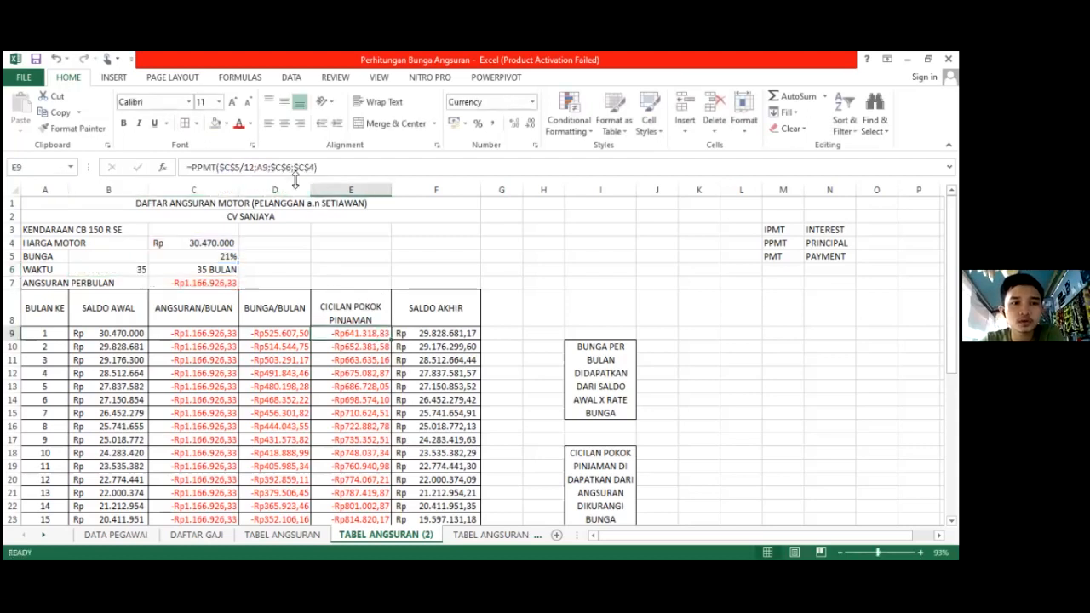
click(330, 168)
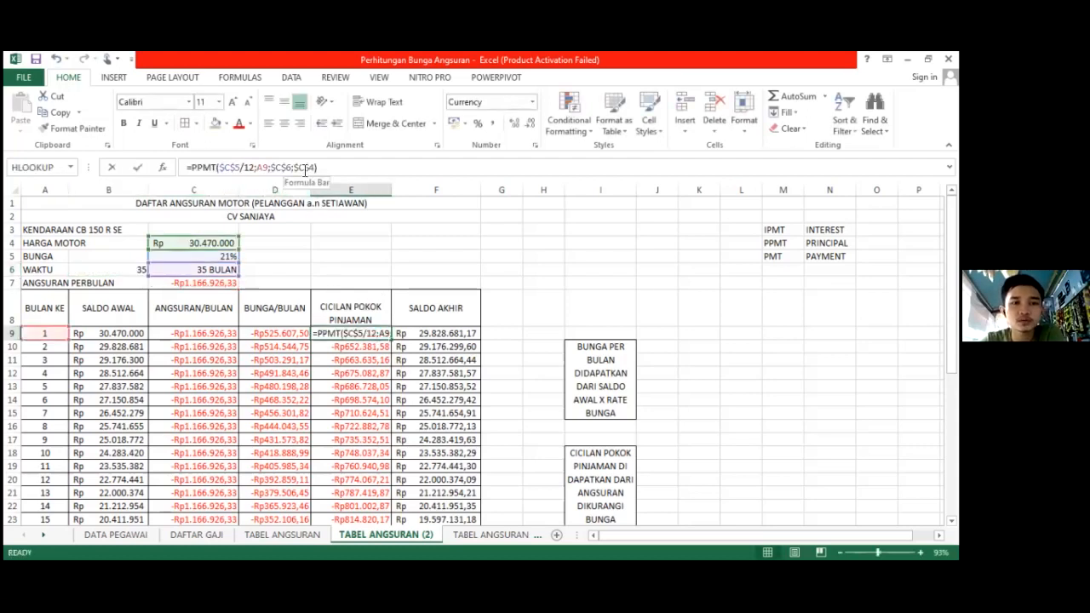
click(337, 168)
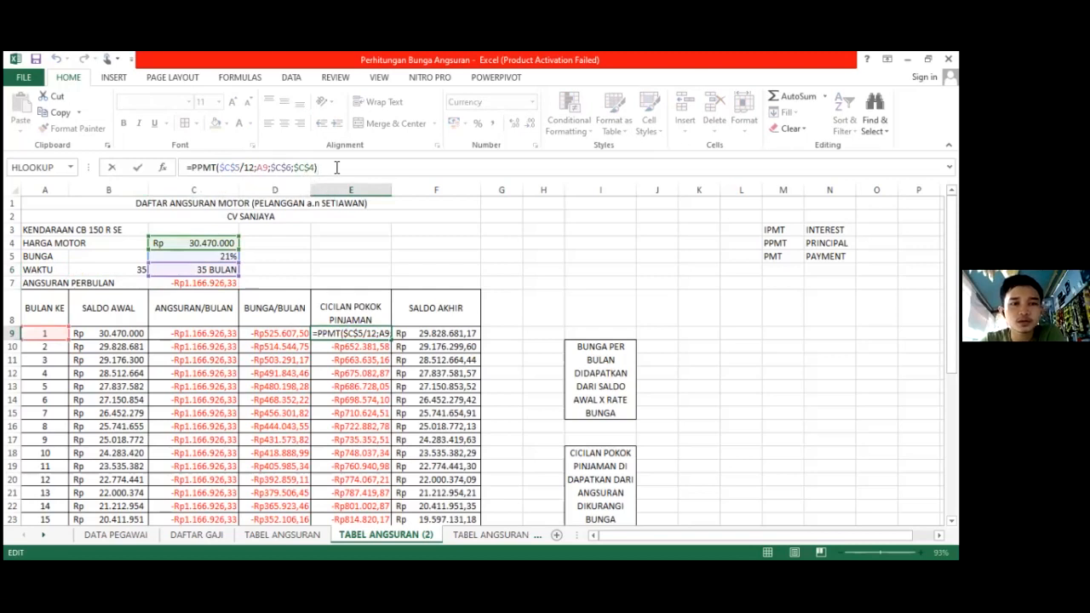
key(Return)
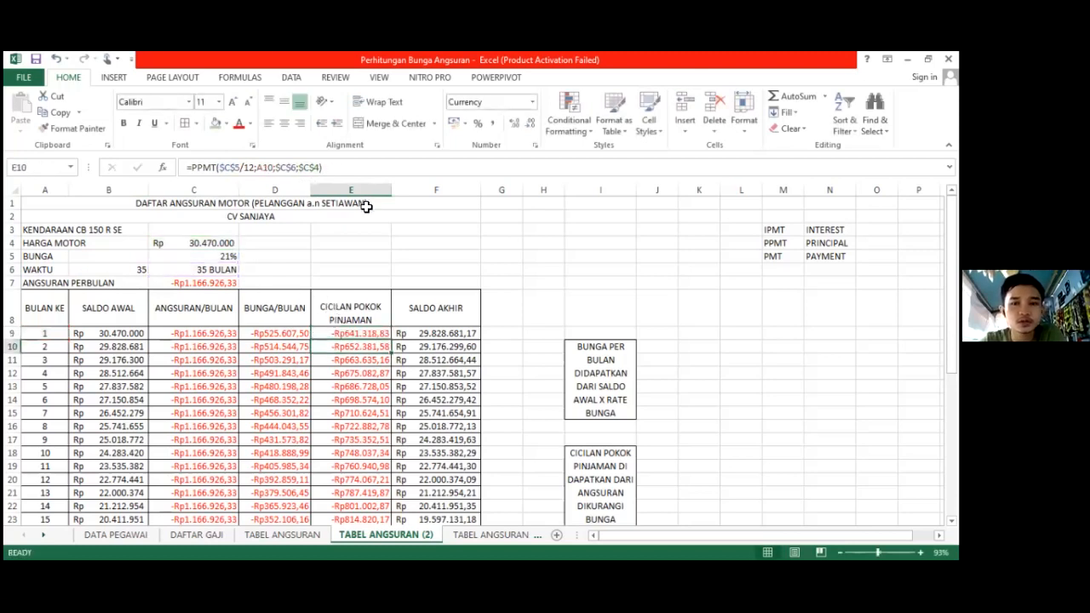
click(372, 335)
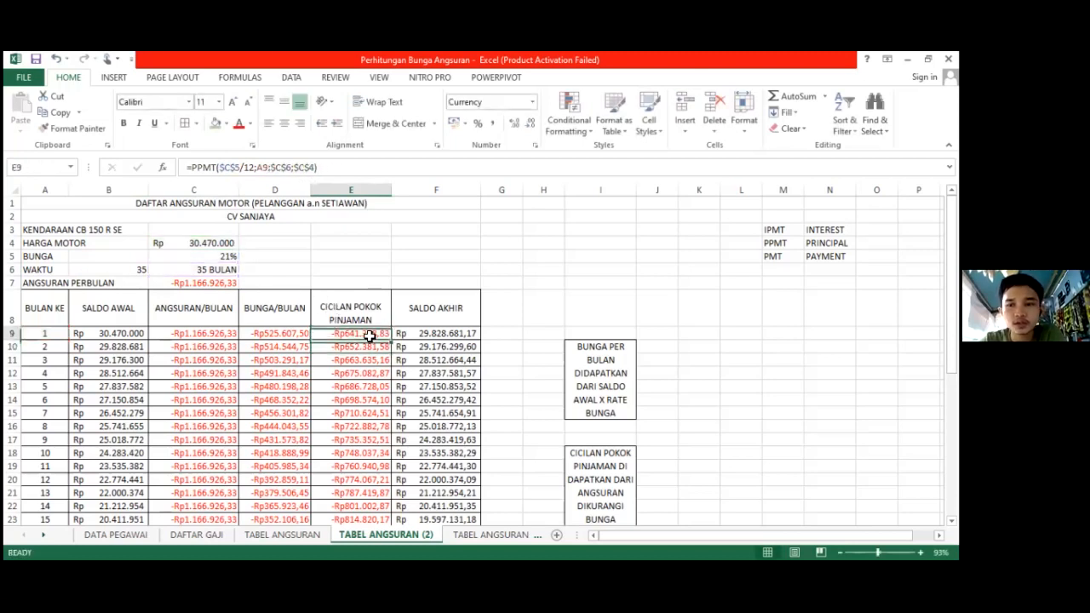
click(314, 169)
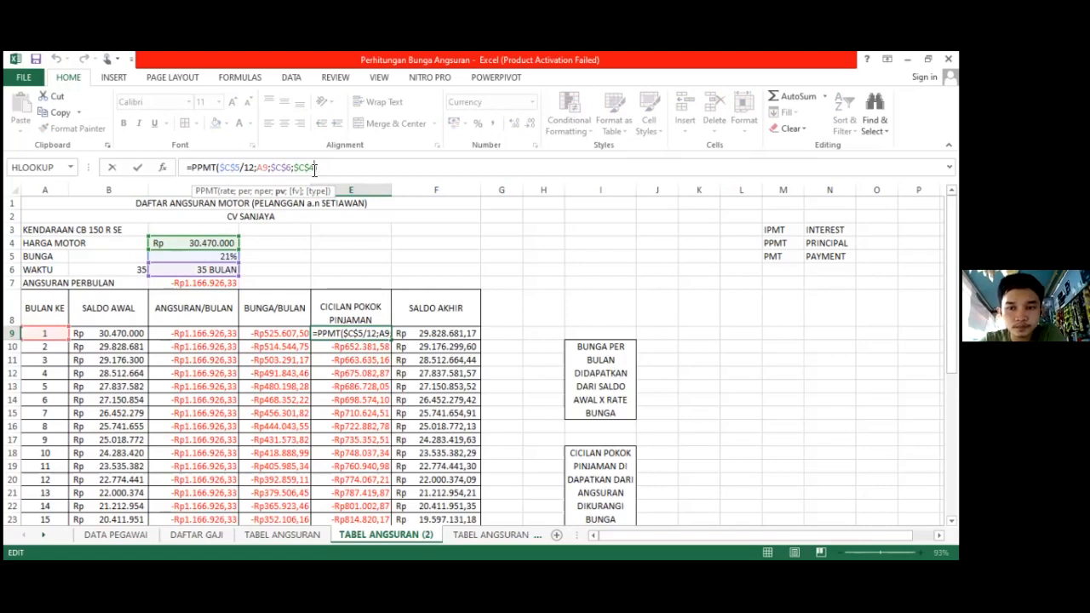
key(Return)
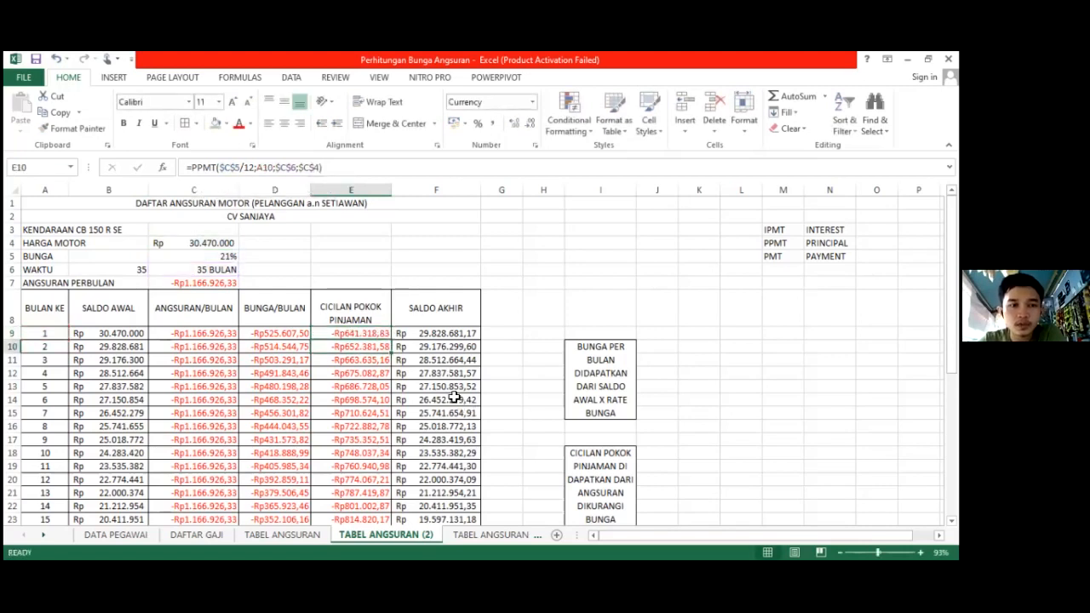
- Review how month 1's SALDO AKHIR, ANGSURAN/BULAN, BUNGA/BULAN and CICILAN POKOK PINJAMAN are calculated
click(440, 334)
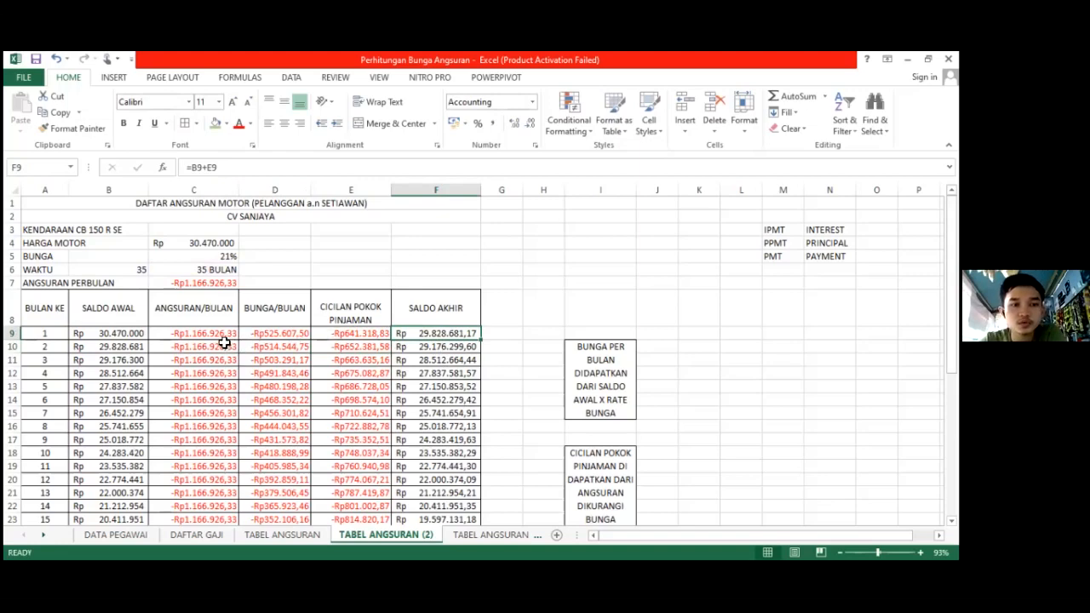
click(224, 336)
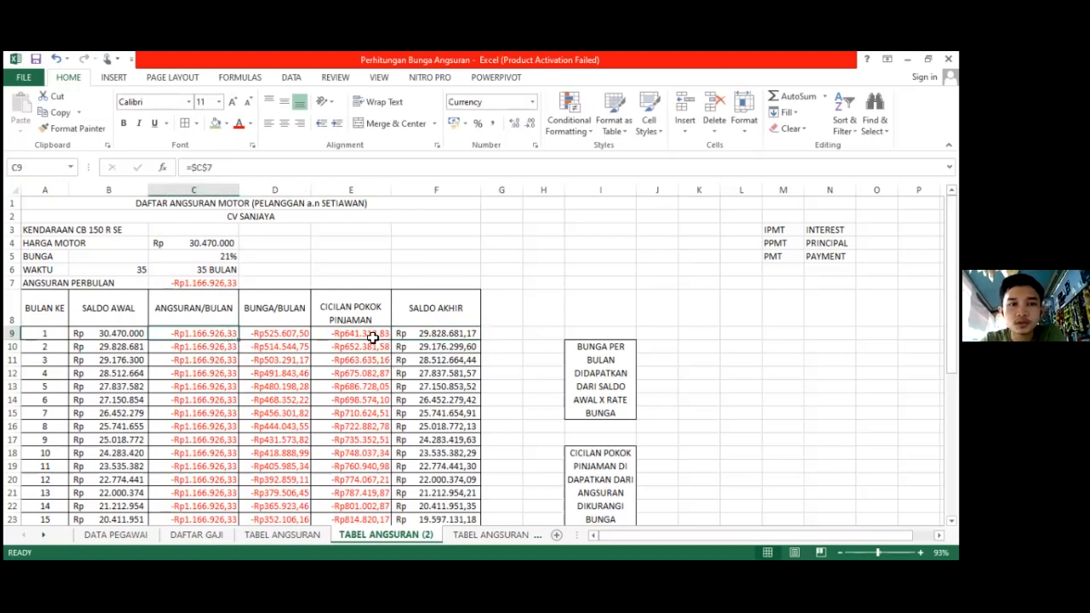
click(293, 333)
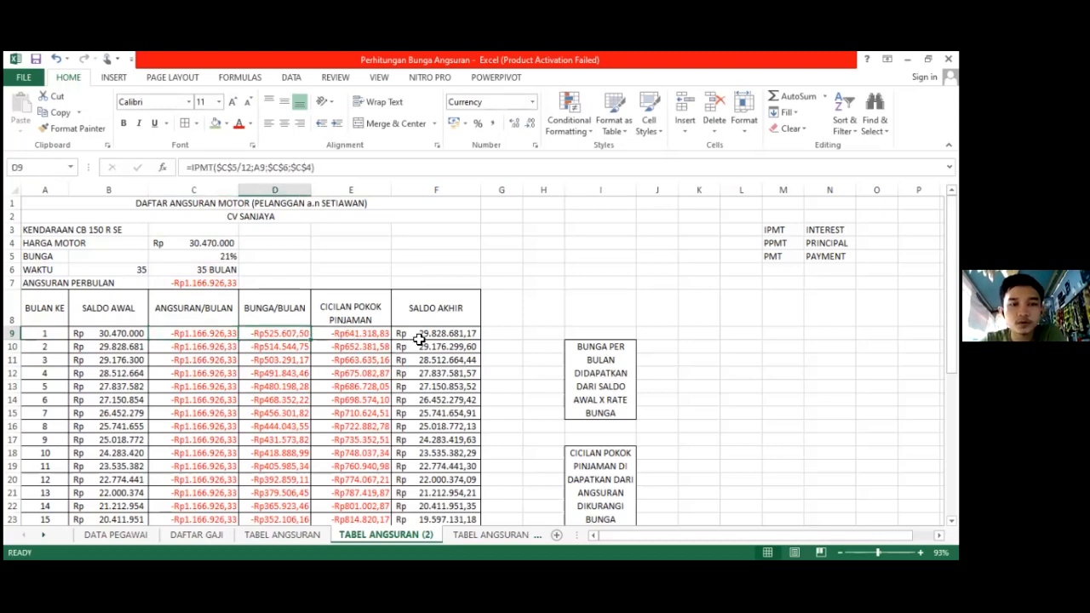
click(383, 334)
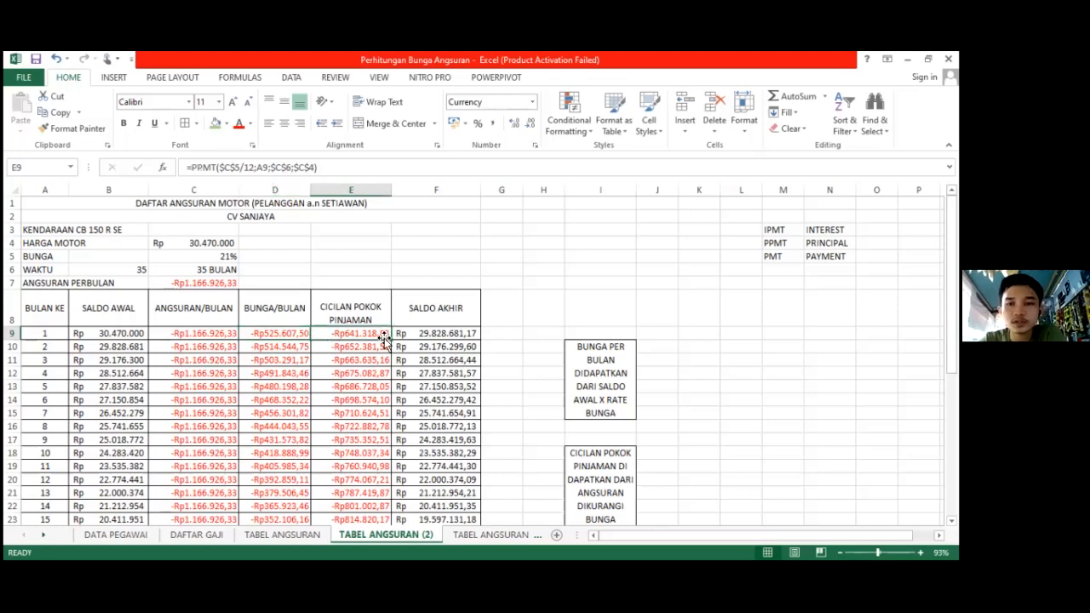
- Go through the rate, period, number of periods and present value arguments of month 1's BUNGA/BULAN IPMT formula
click(291, 334)
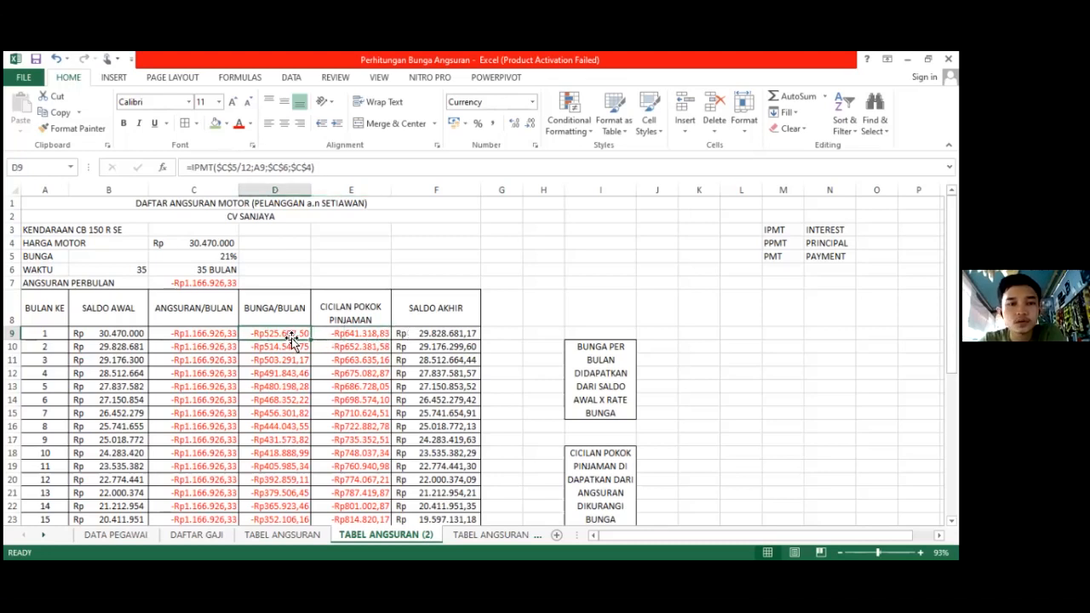
click(323, 167)
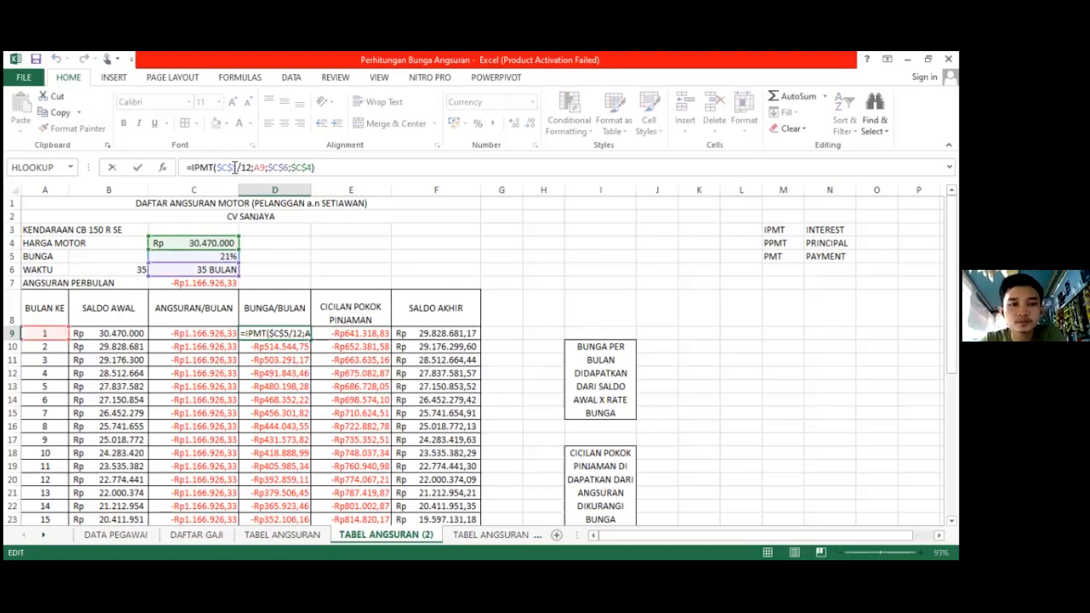
click(234, 167)
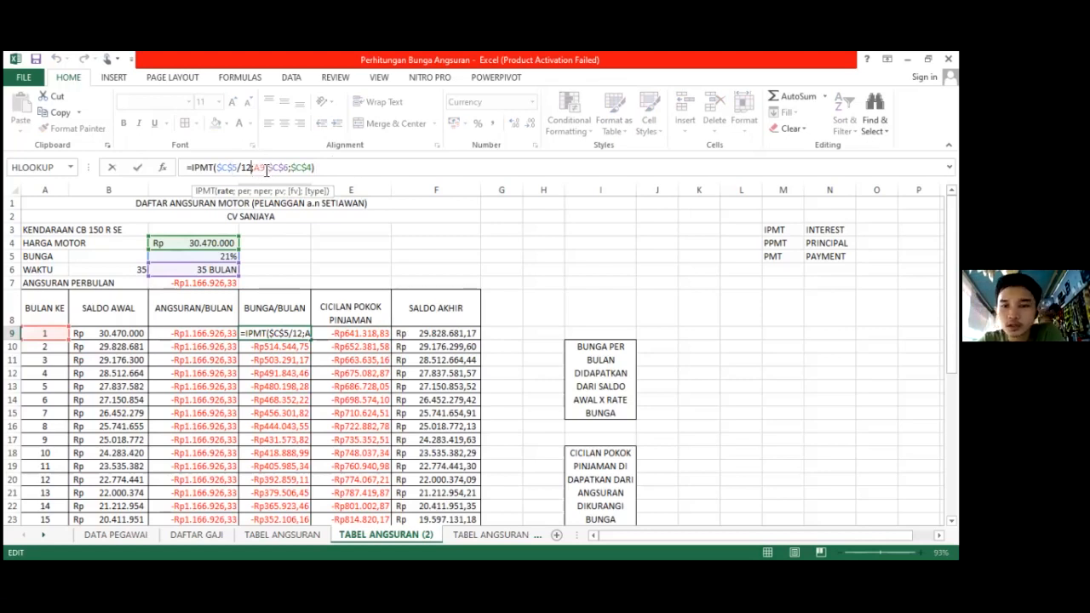
text(;)
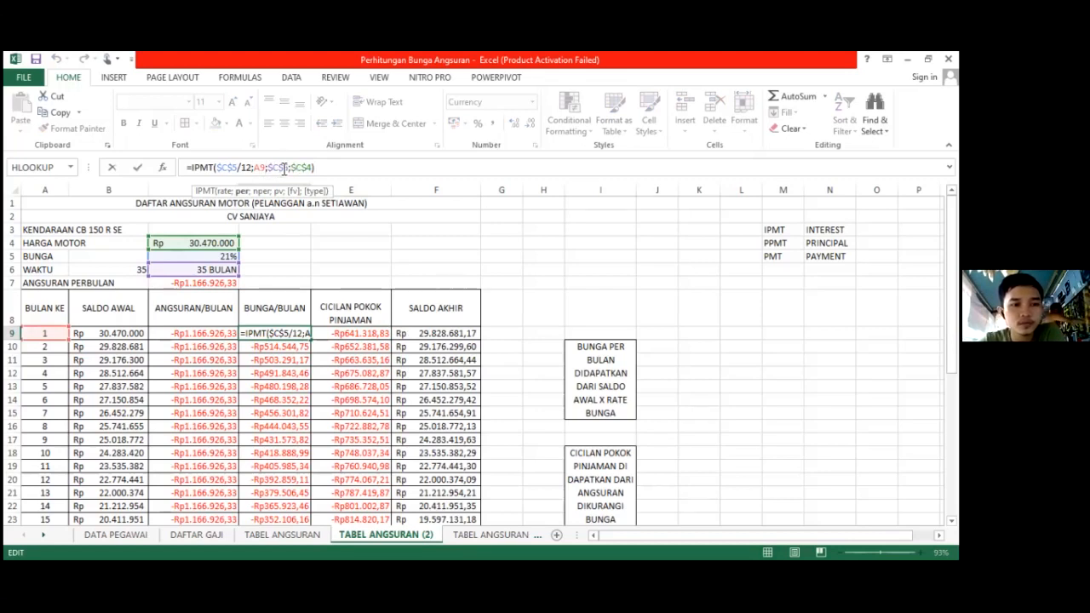
click(284, 168)
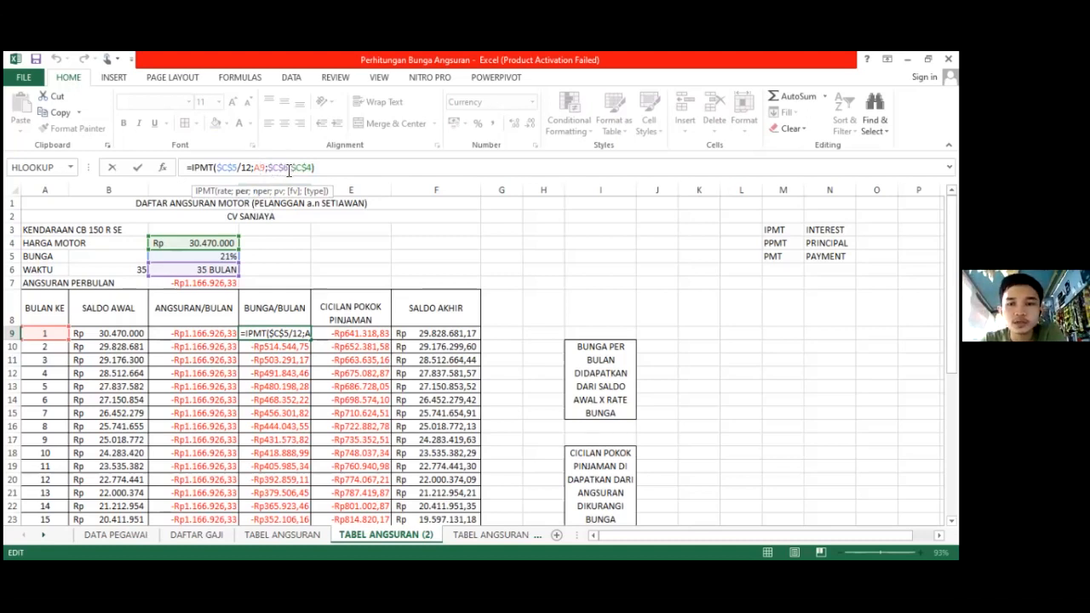
click(288, 168)
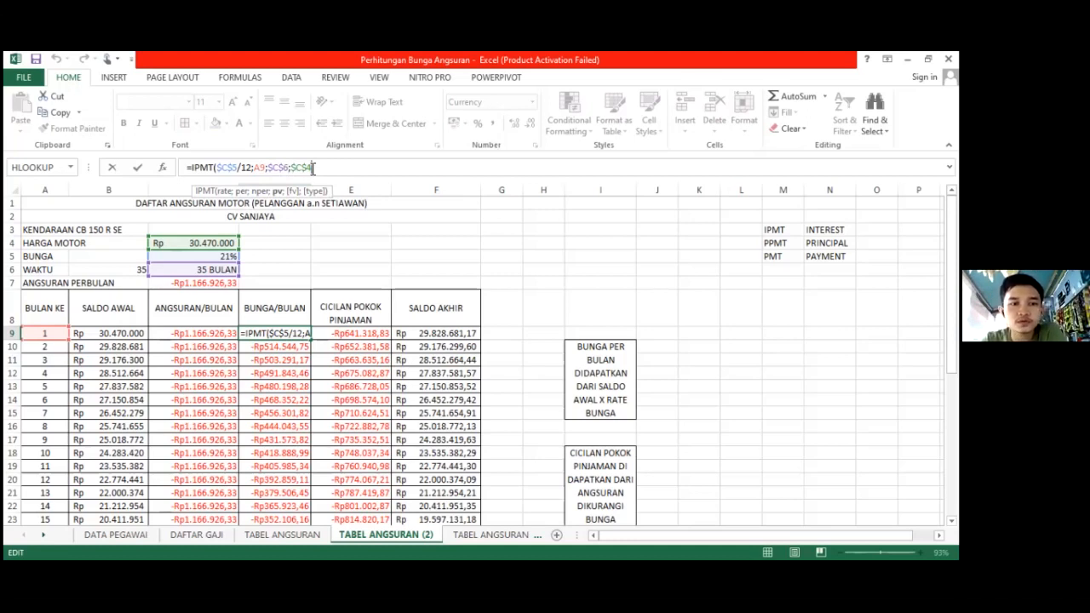
text())
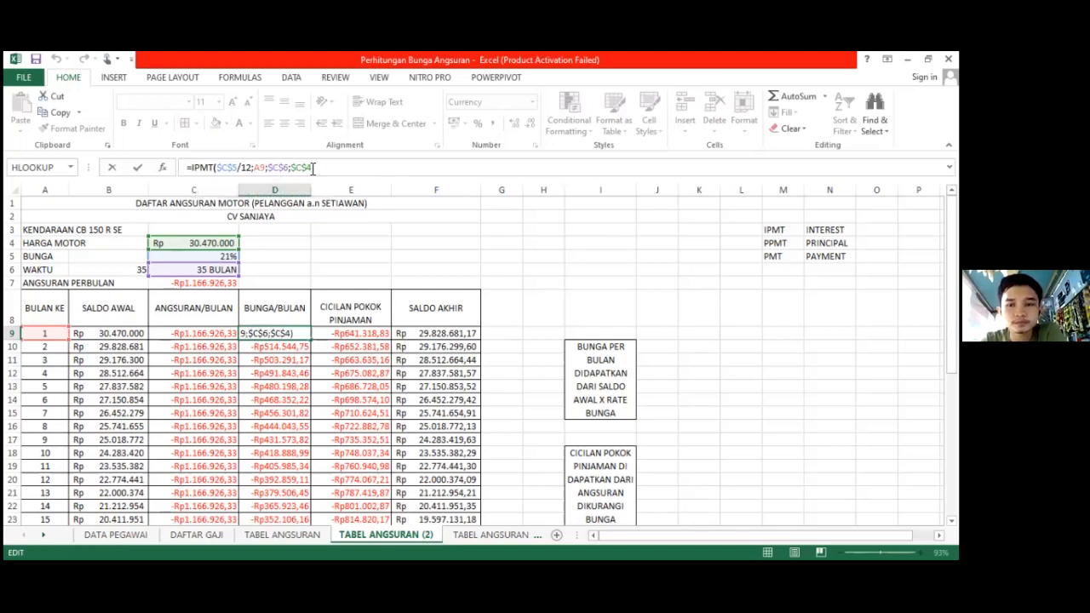
key(Return)
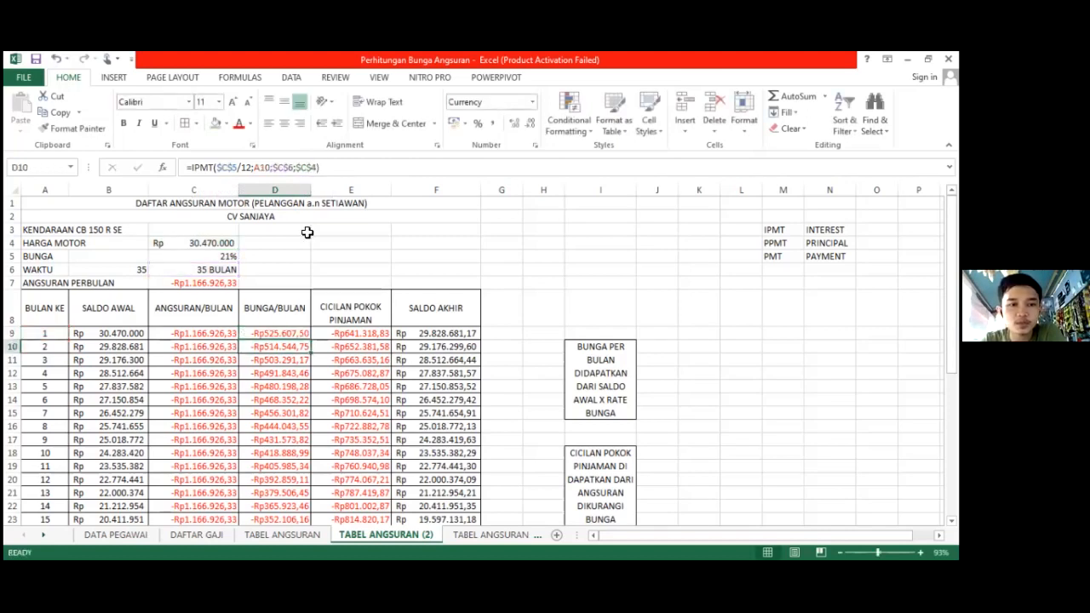
- Fill month 1's IPMT formula down the BUNGA/BULAN column through month 15 and check the rest of the table
click(291, 333)
key(ctrl+c)
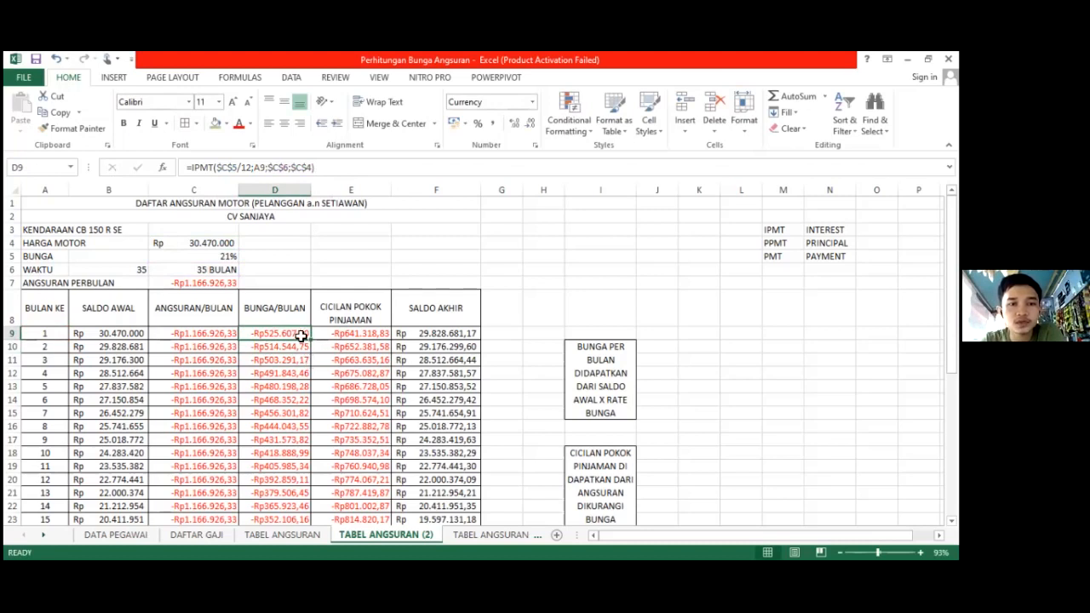
drag(312, 340, 305, 519)
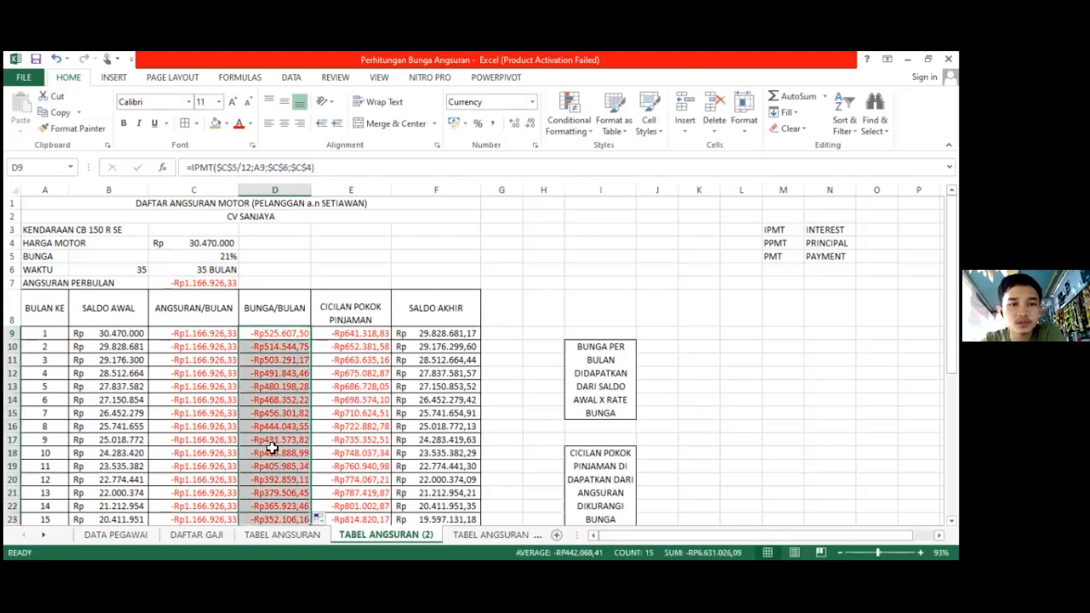
scroll(272, 448, down, 8)
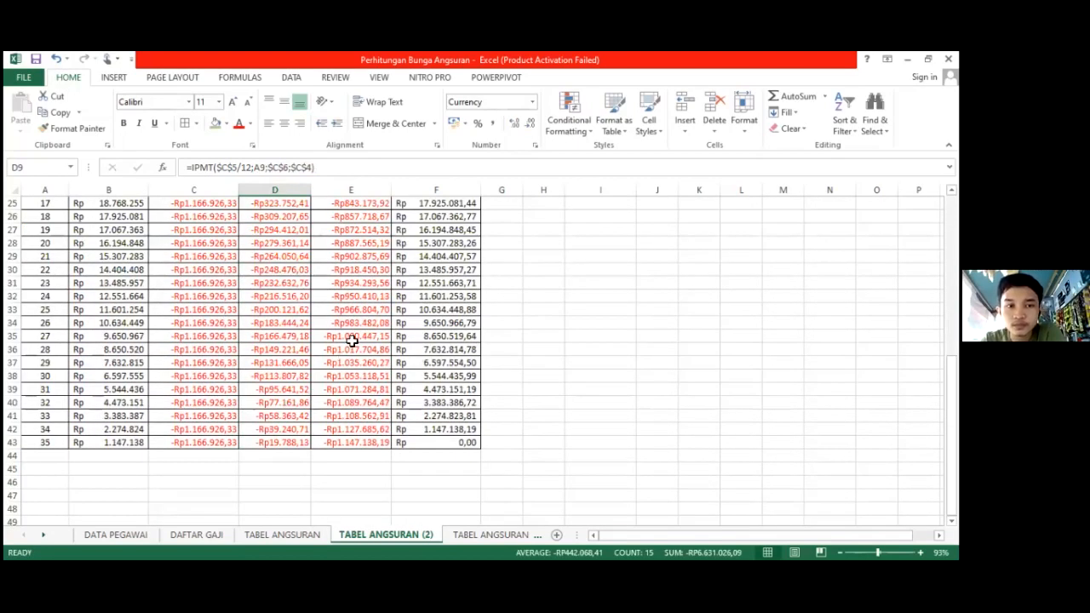
scroll(352, 340, up, 3)
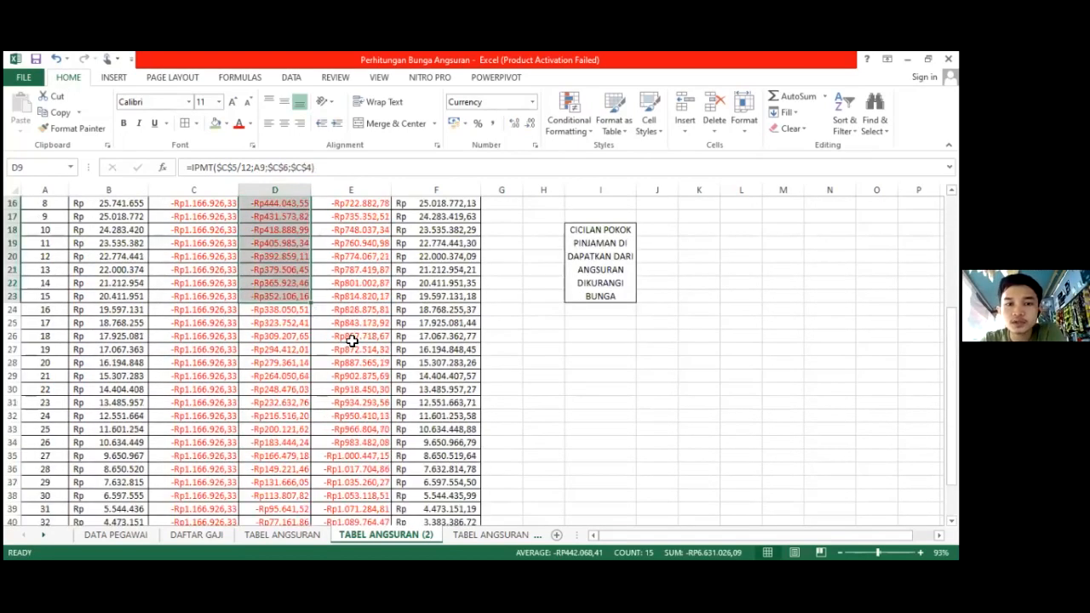
scroll(352, 339, up, 5)
- Go through the arguments of month 1's CICILAN POKOK PINJAMAN PPMT formula, from rate to present value
click(365, 335)
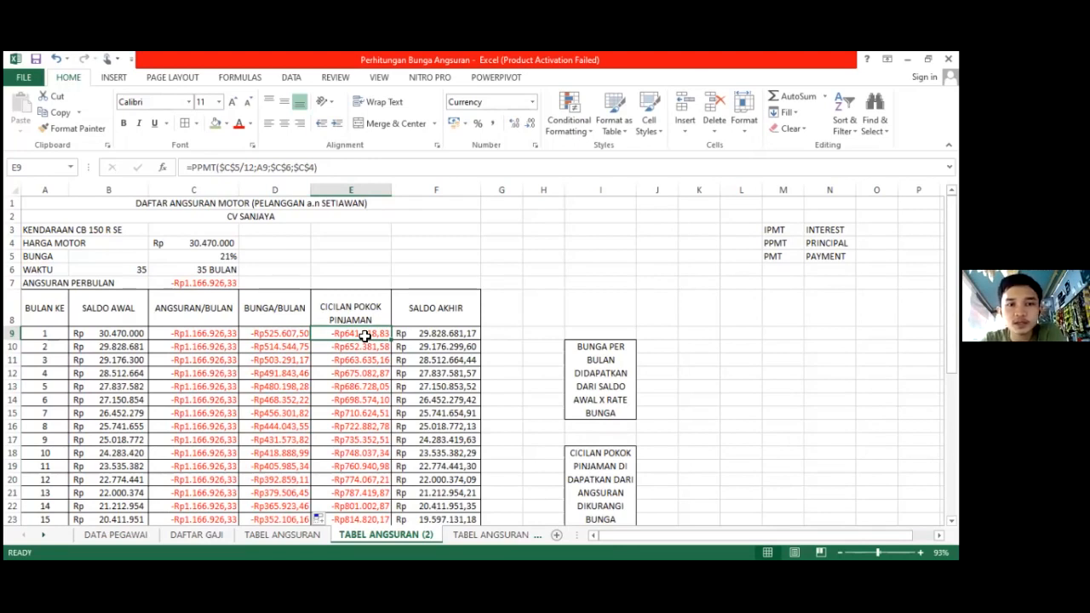
click(252, 168)
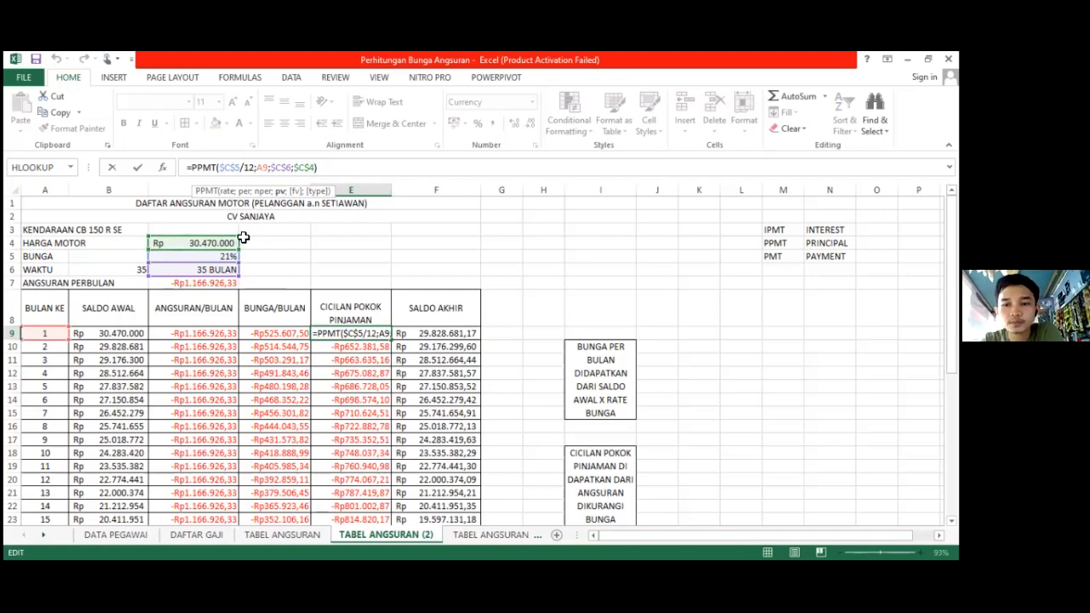
click(332, 171)
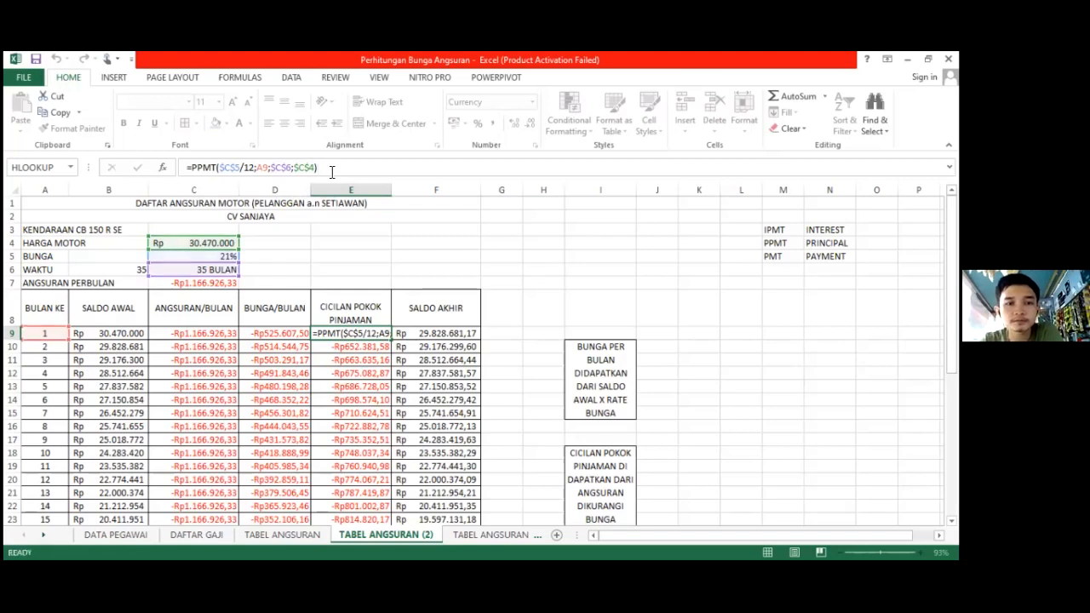
key(Return)
key(Up)
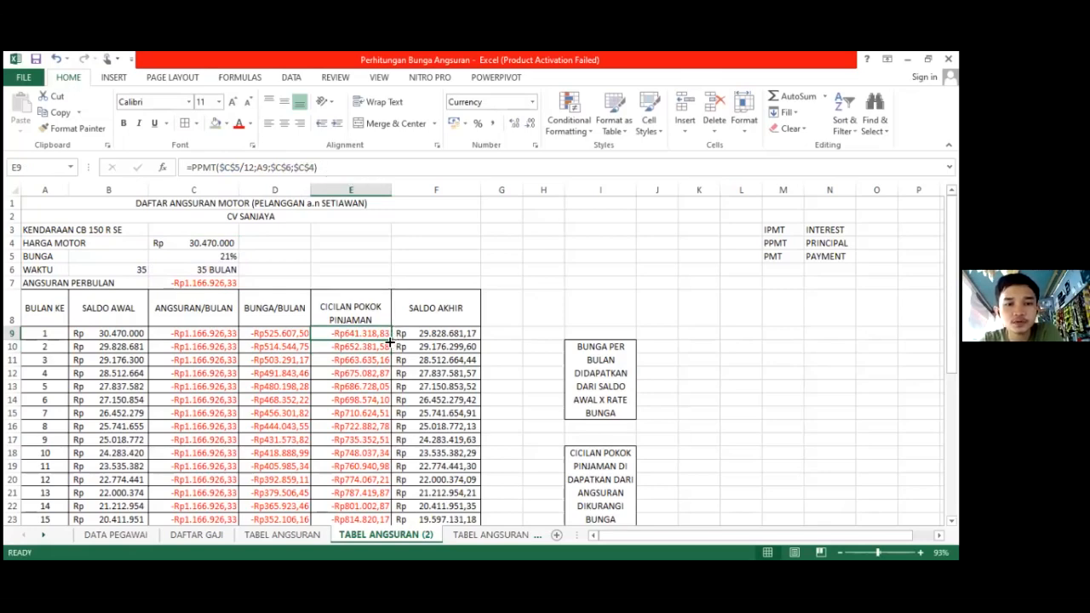
- Fill month 1's PPMT formula down the CICILAN POKOK PINJAMAN column through month 35 and check the last row
drag(389, 341, 380, 498)
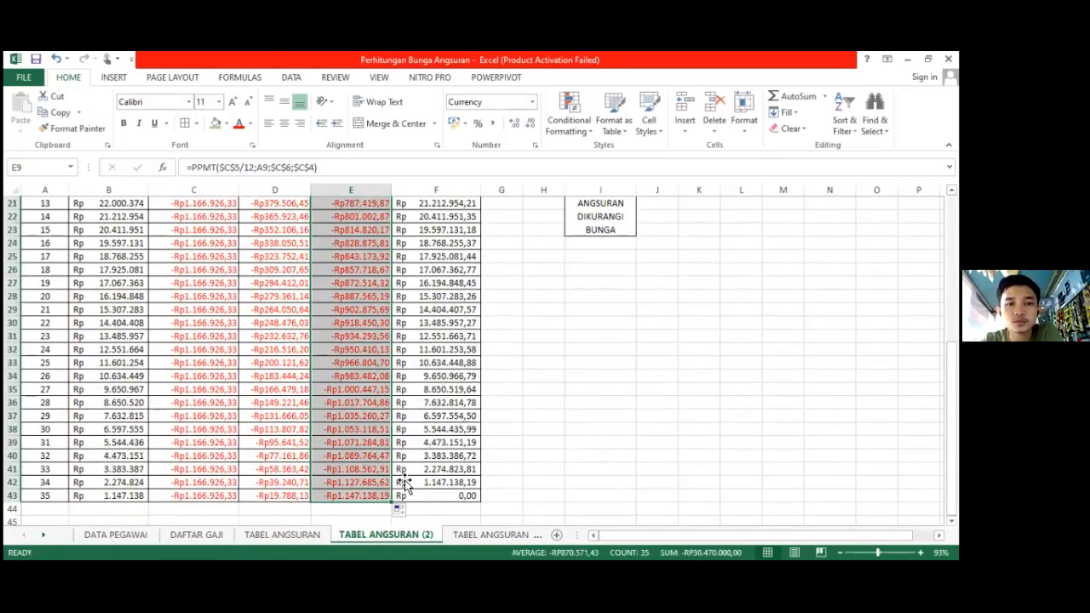
click(369, 495)
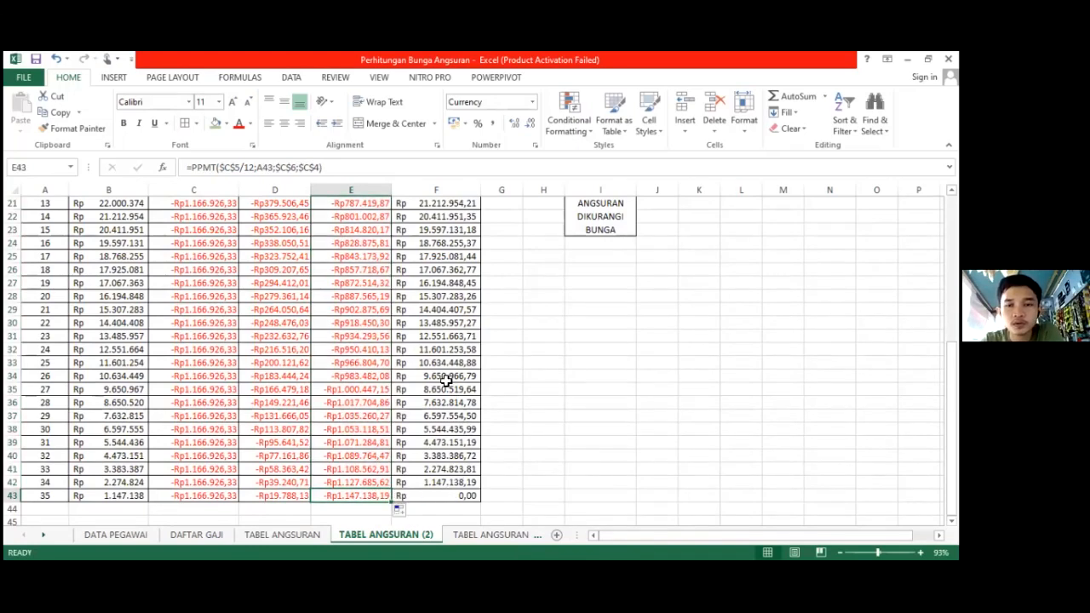
scroll(447, 383, up, 6)
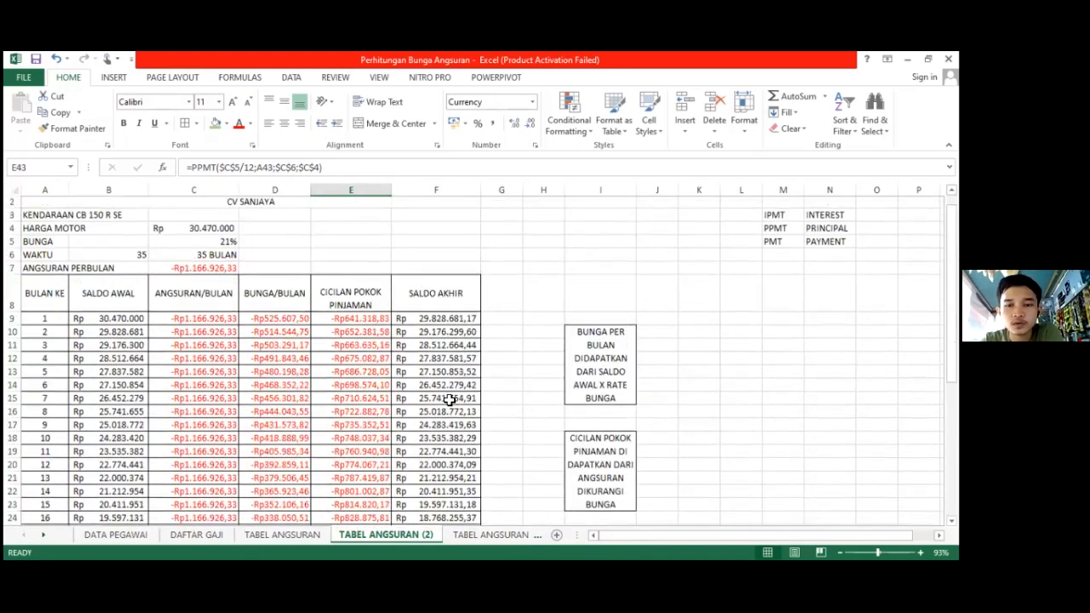
scroll(449, 400, up, 1)
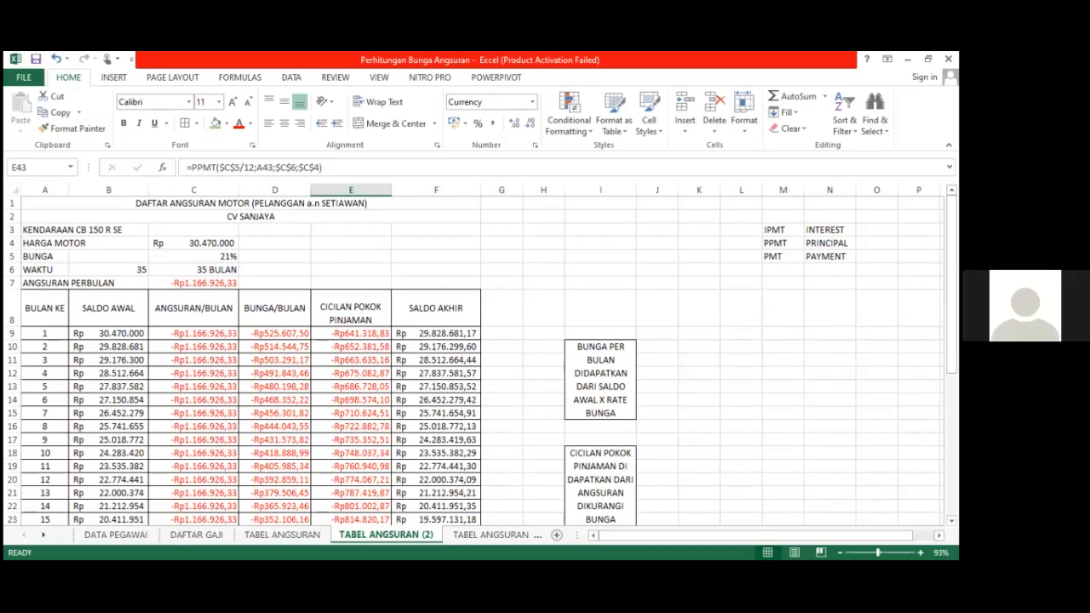
- Open the TABEL ANGSURAN (3) sheet and go through its vehicle, HARGA MOTOR, BUNGA and WAKTU cells, including the NPER formula
key(ctrl+Page_Down)
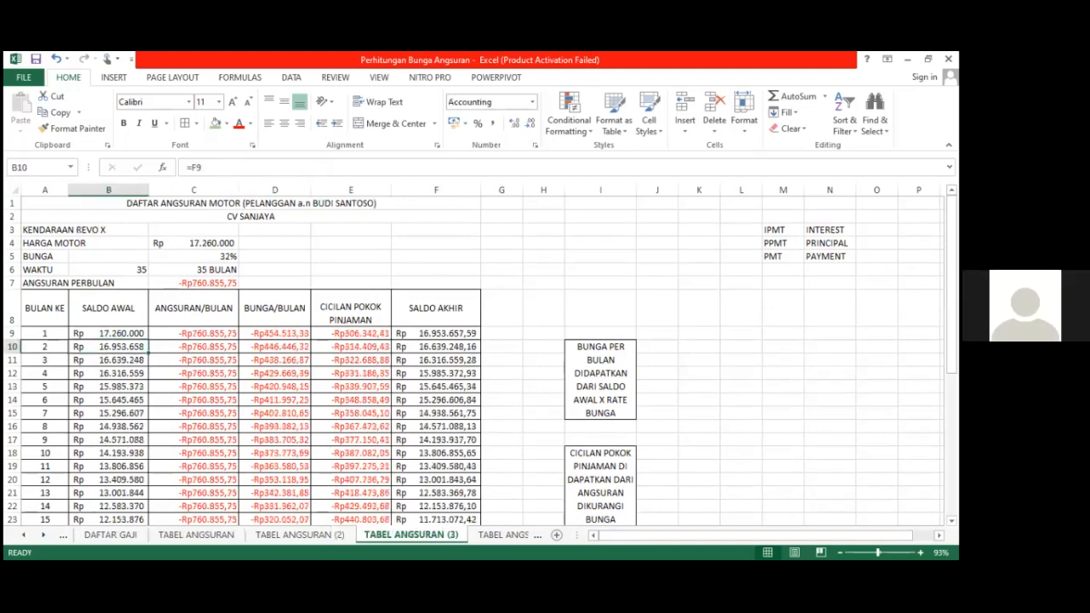
key(alt+Tab)
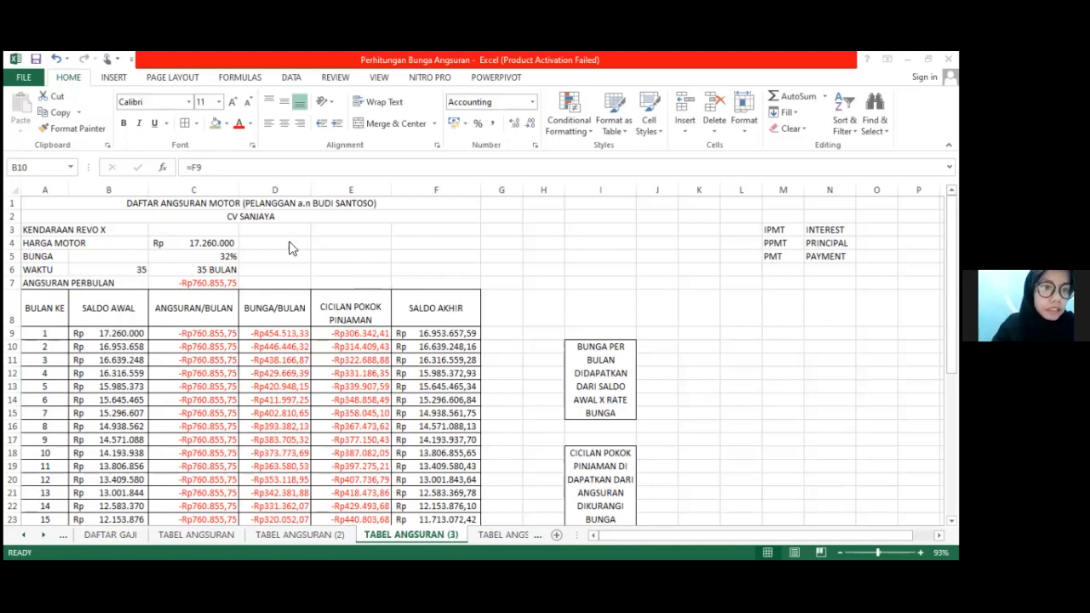
click(38, 230)
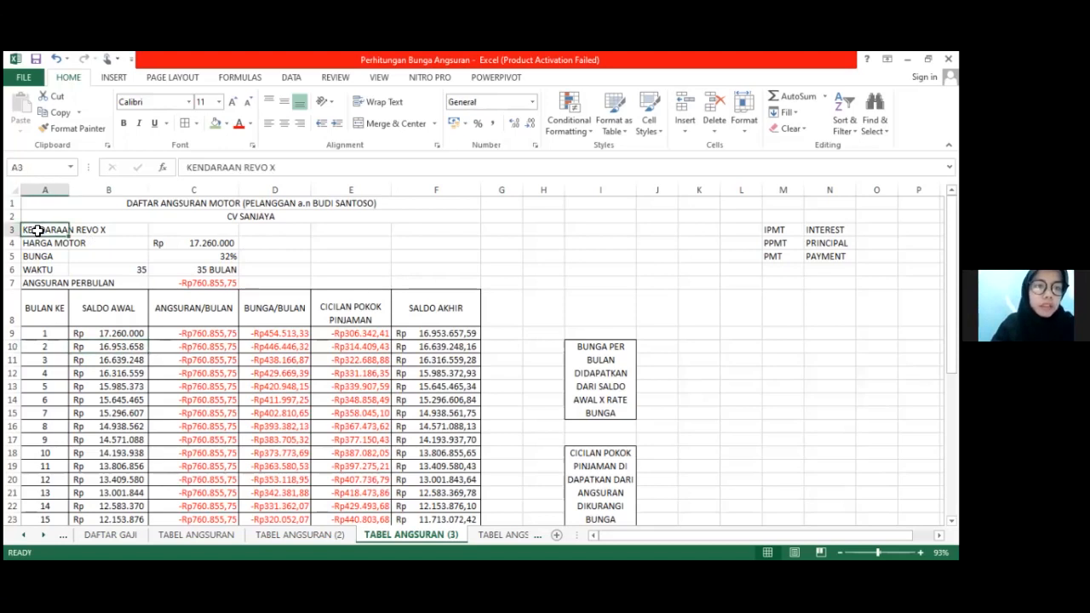
click(201, 245)
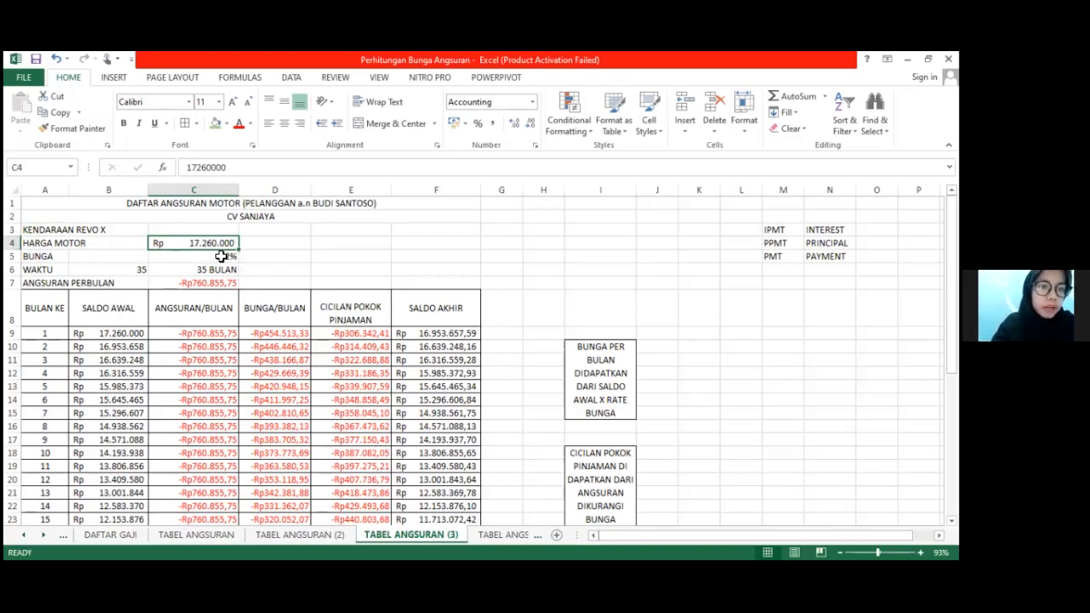
click(222, 257)
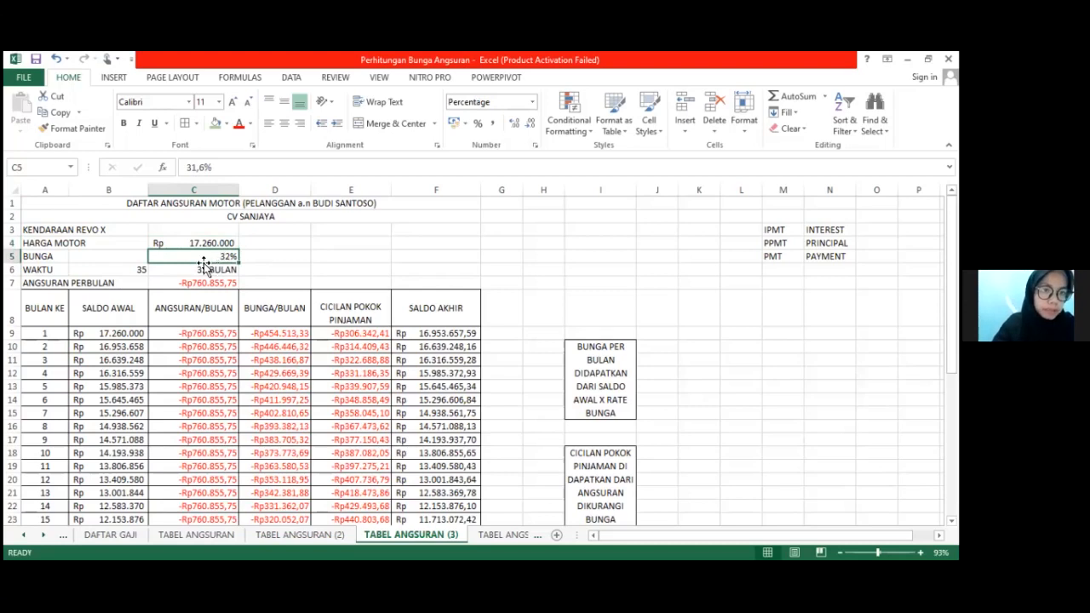
click(191, 270)
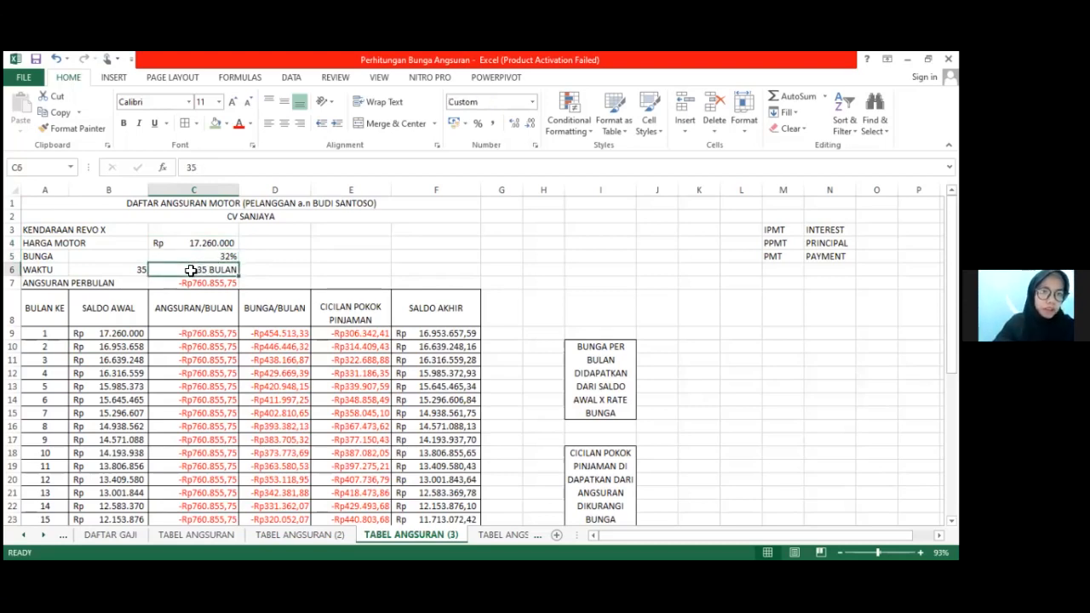
click(142, 271)
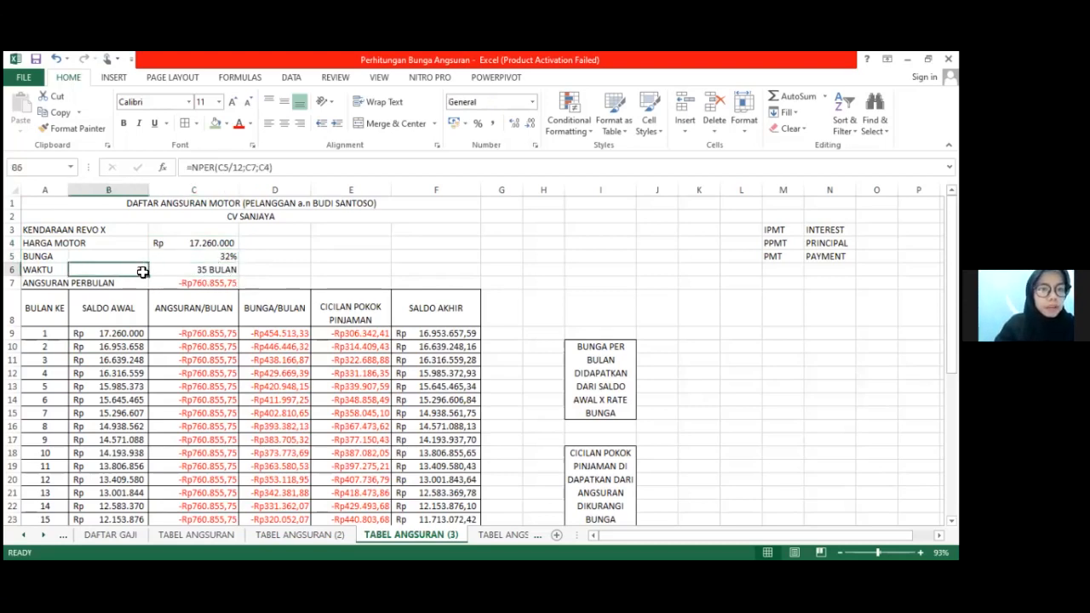
- Go through the ANGSURAN PERBULAN PMT formula's arguments and month 1's ANGSURAN/BULAN reference to it
click(204, 286)
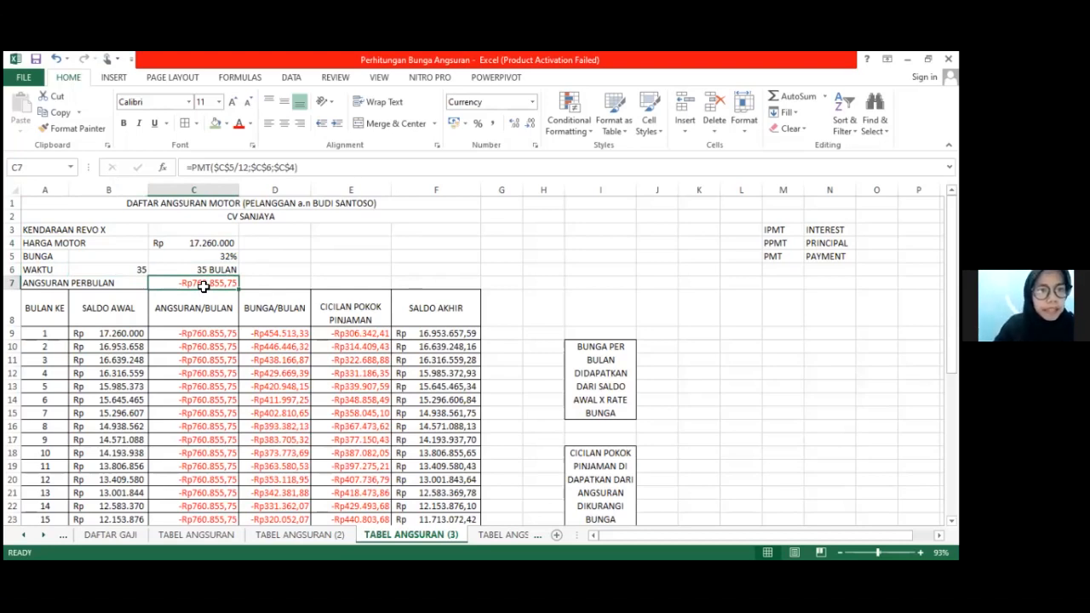
click(306, 168)
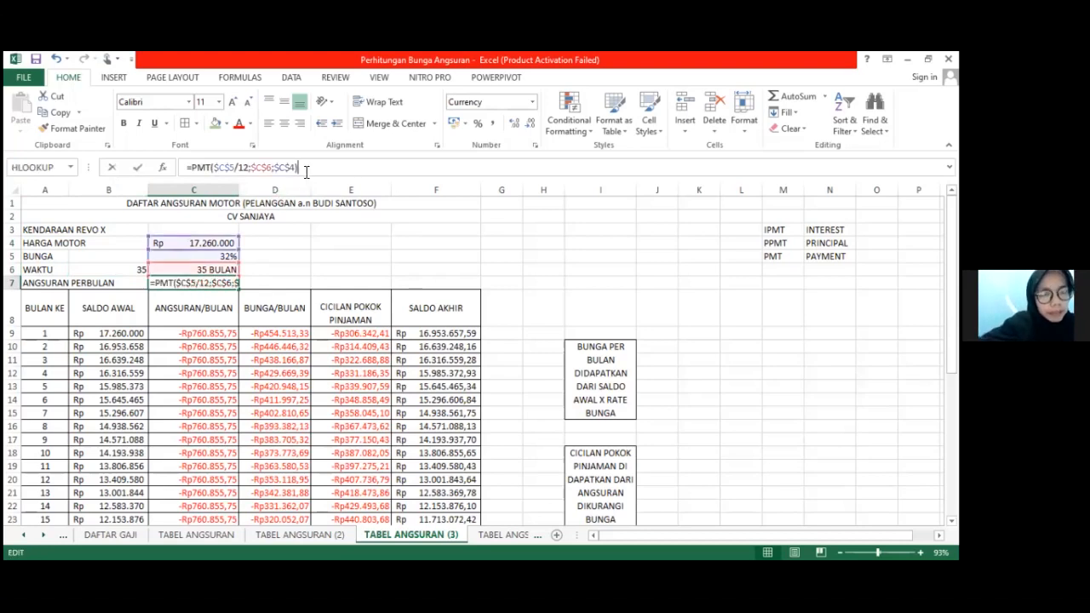
click(237, 168)
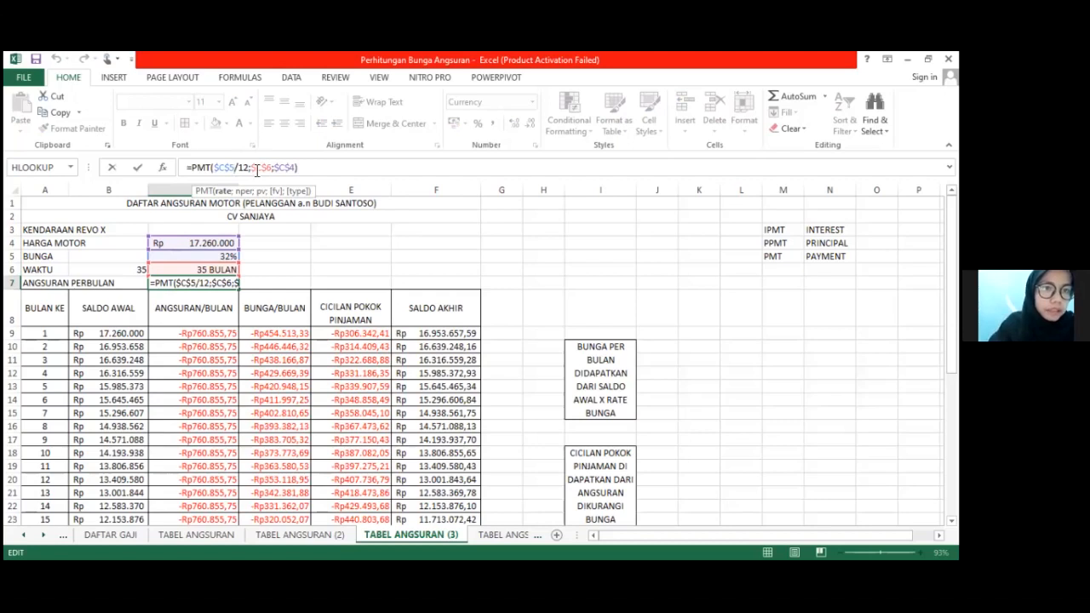
click(257, 171)
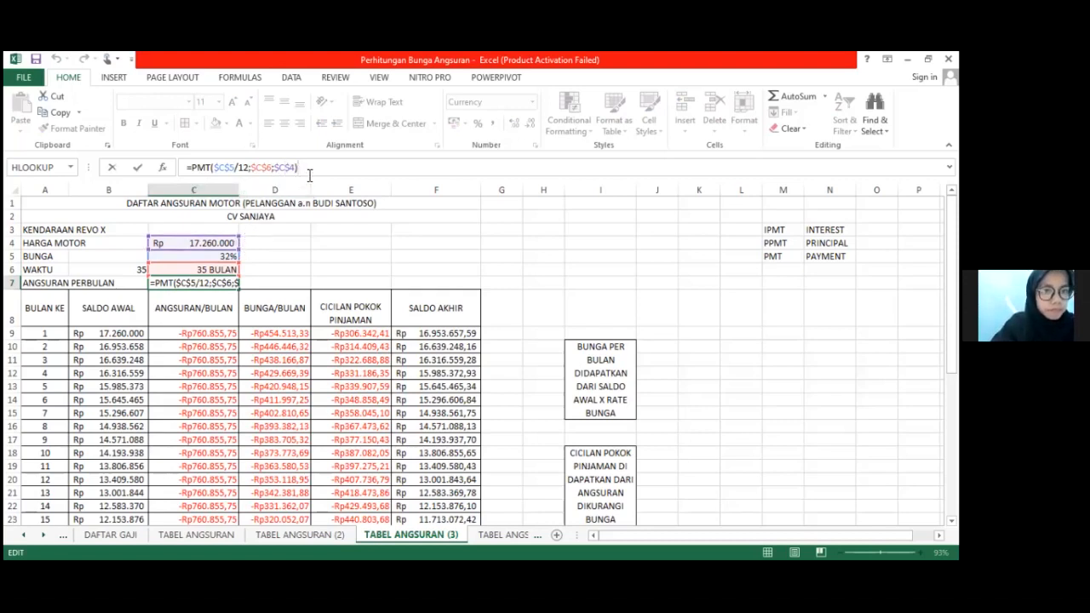
key(Return)
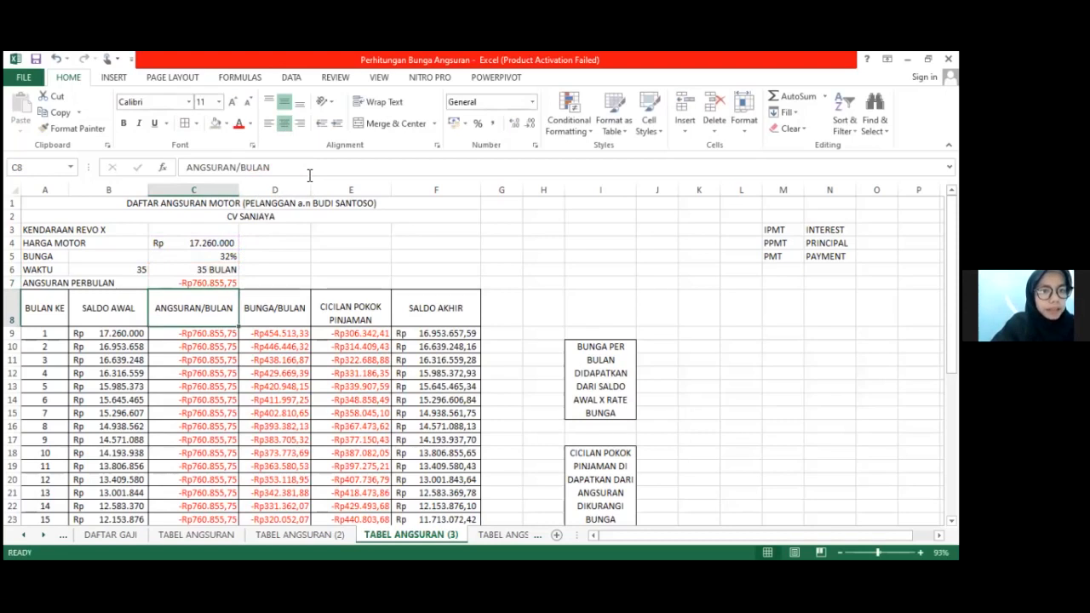
click(226, 282)
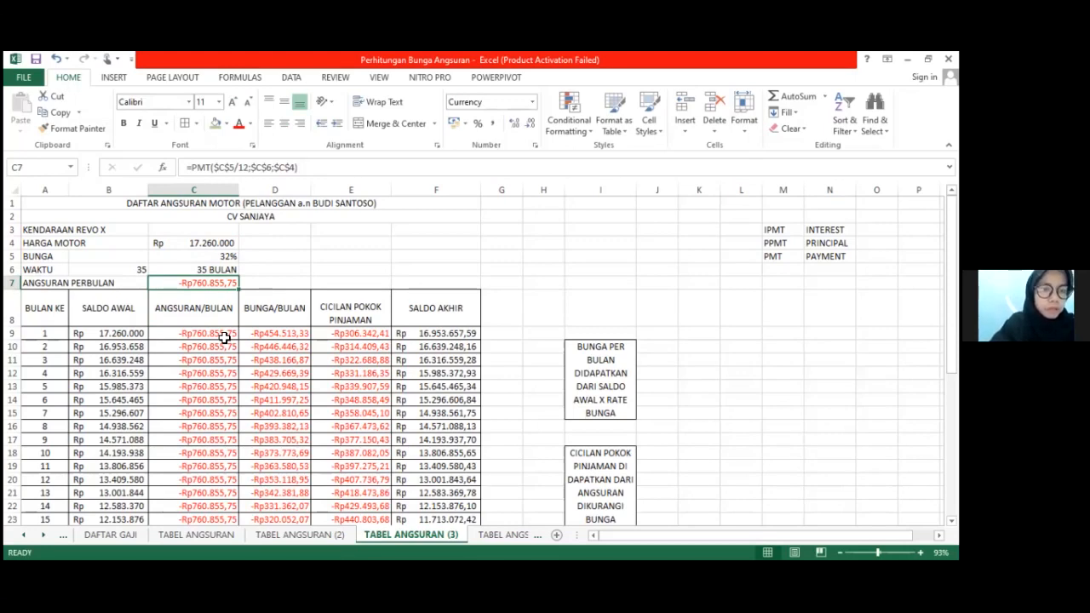
click(224, 337)
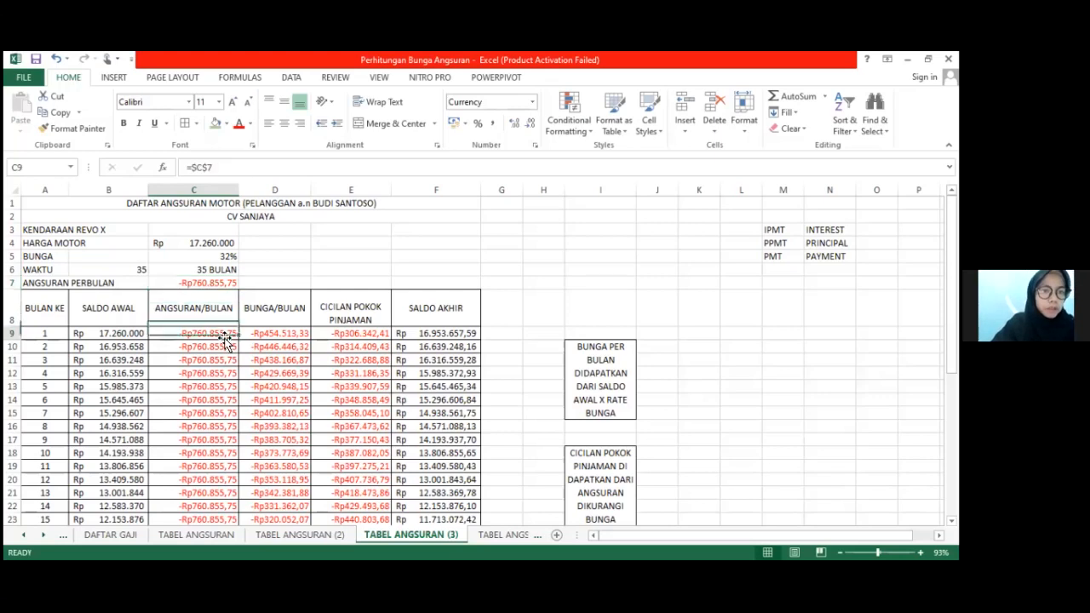
- Go through month 1's BUNGA/BULAN IPMT formula on TABEL ANGSURAN (3), covering rate, period, number of periods and present value
click(292, 336)
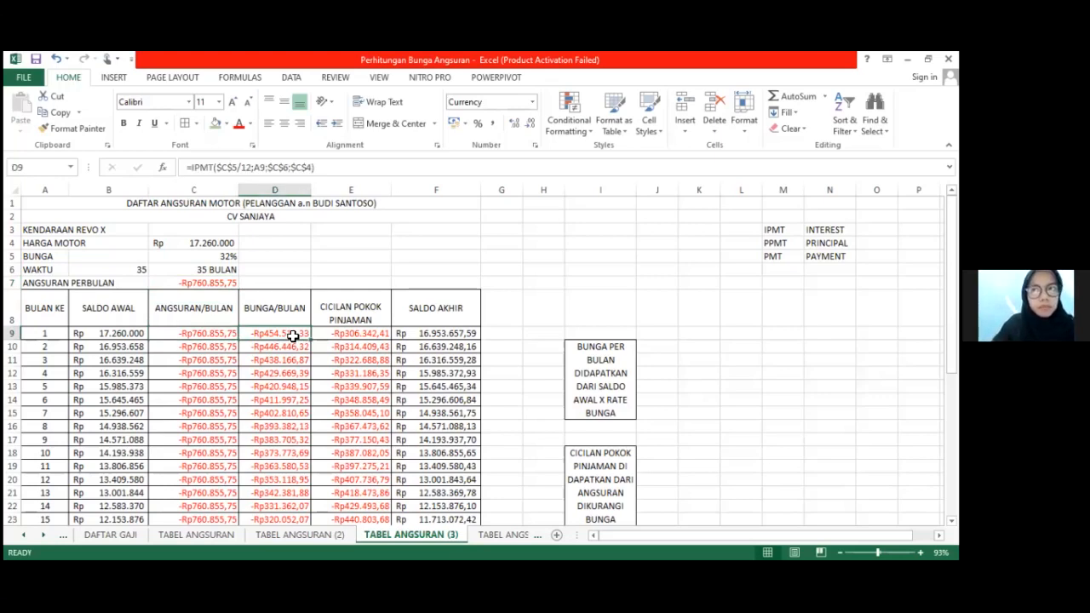
click(317, 168)
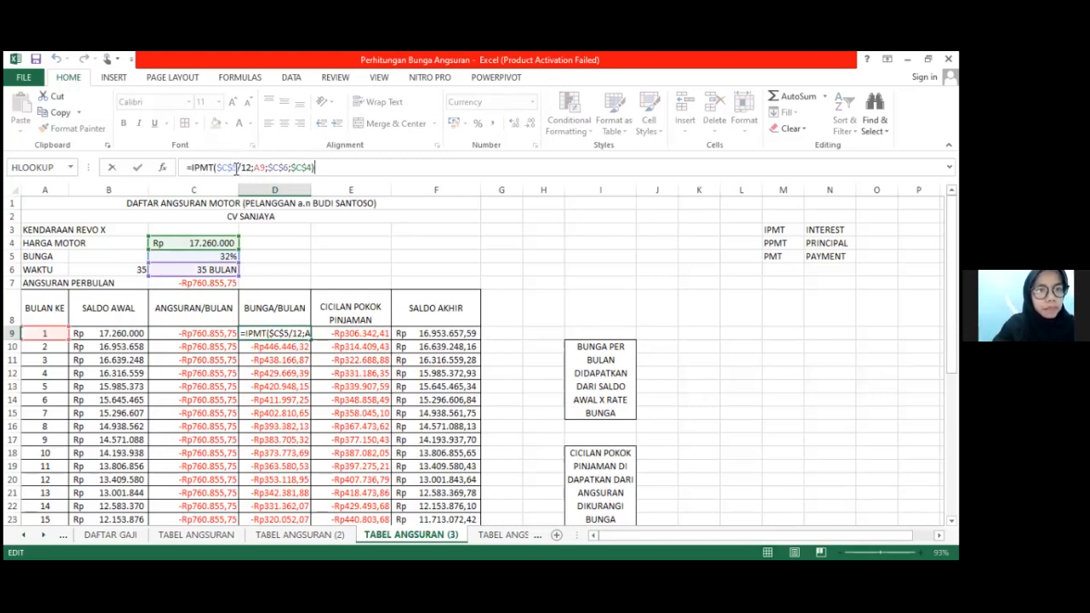
click(237, 168)
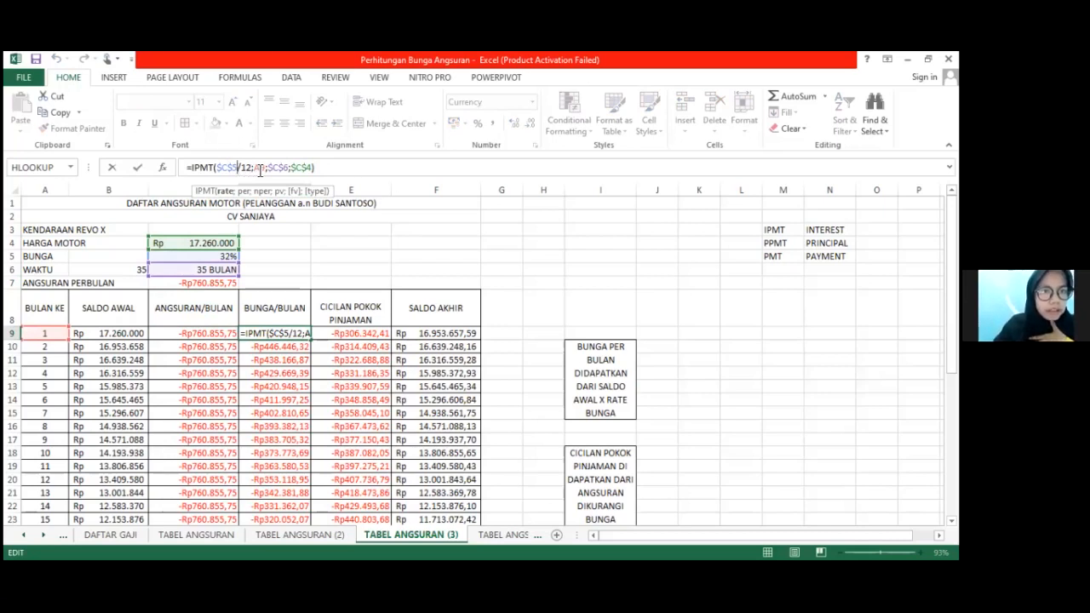
click(263, 169)
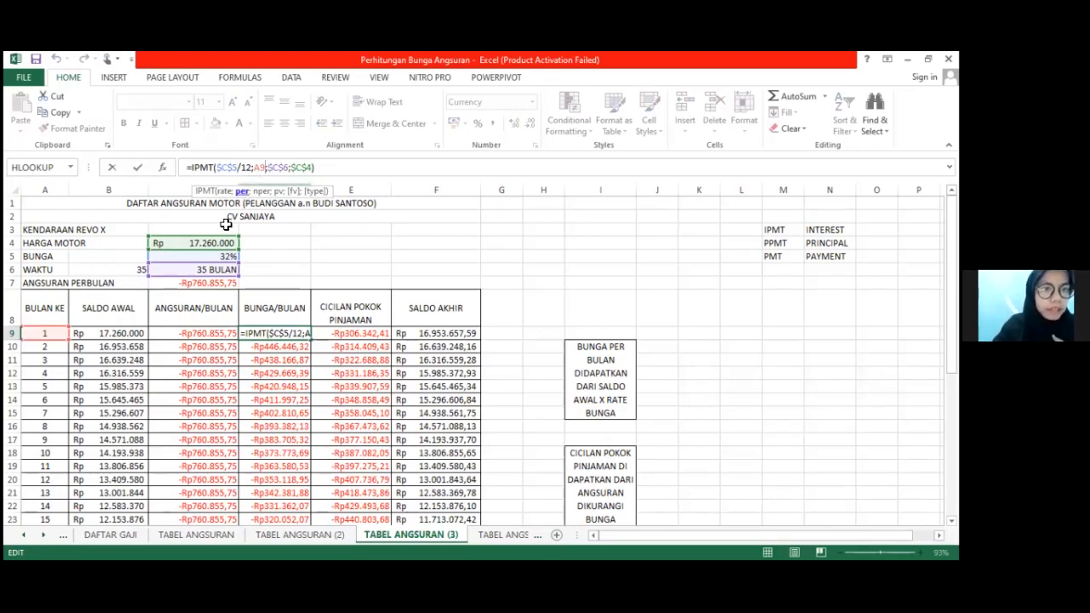
click(285, 168)
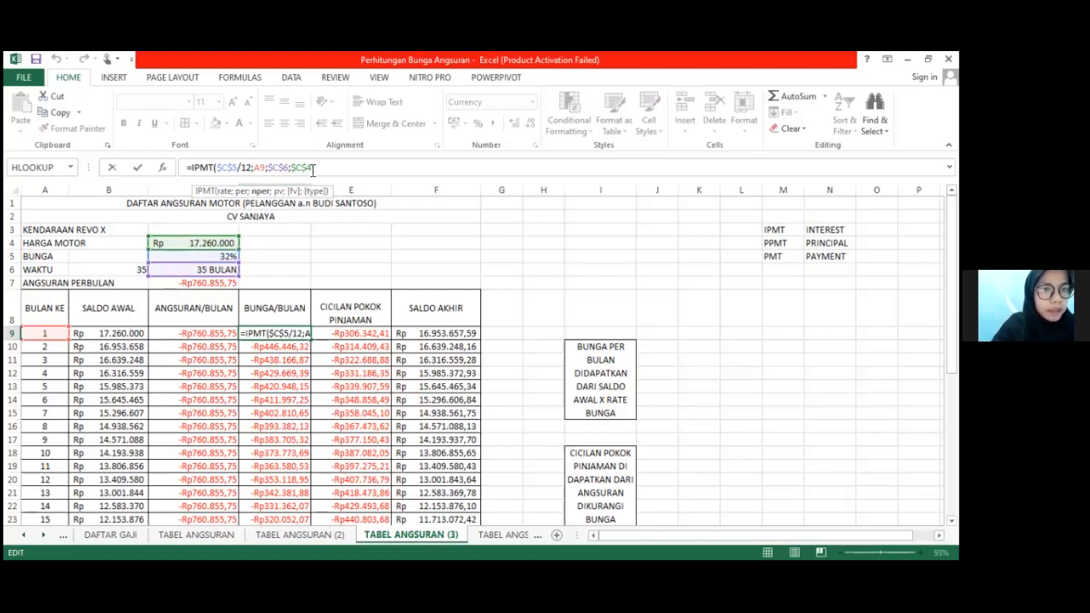
text())
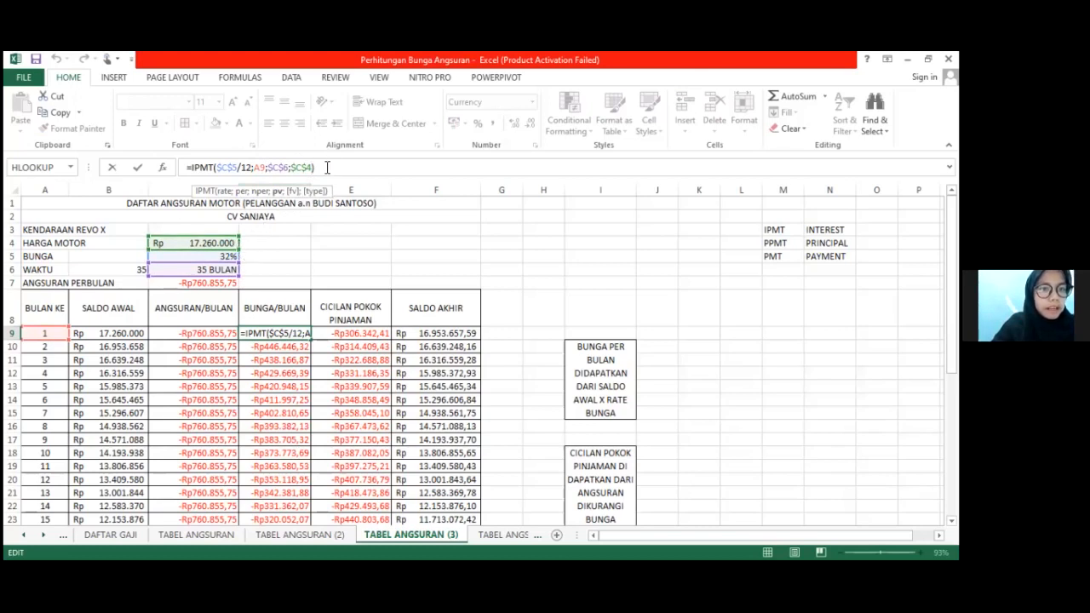
key(Return)
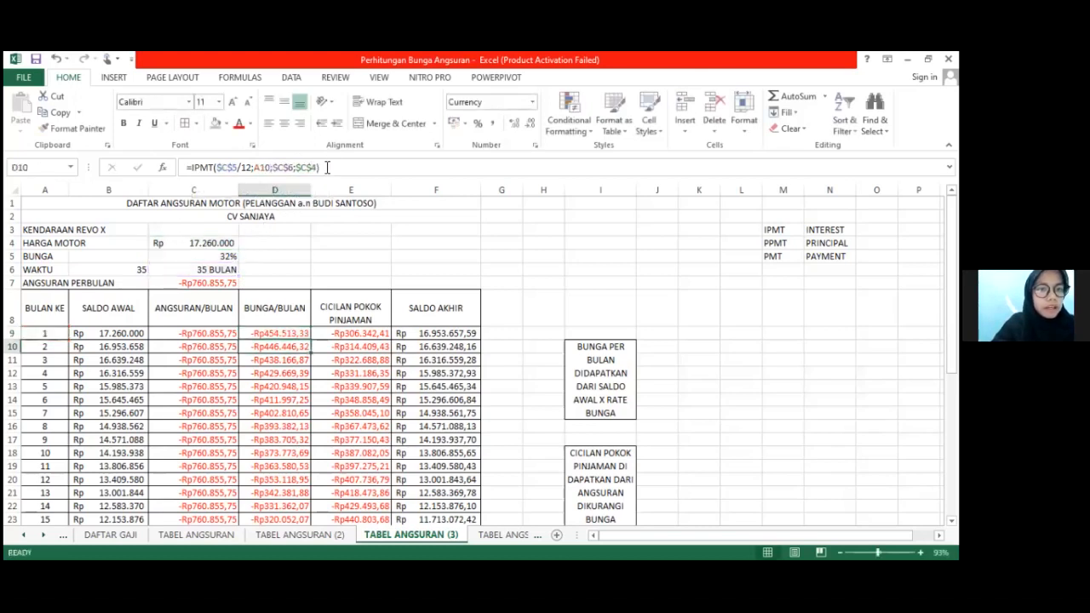
- Fill month 1's IPMT formula down the BUNGA/BULAN column through month 15 and check the remaining months
click(293, 333)
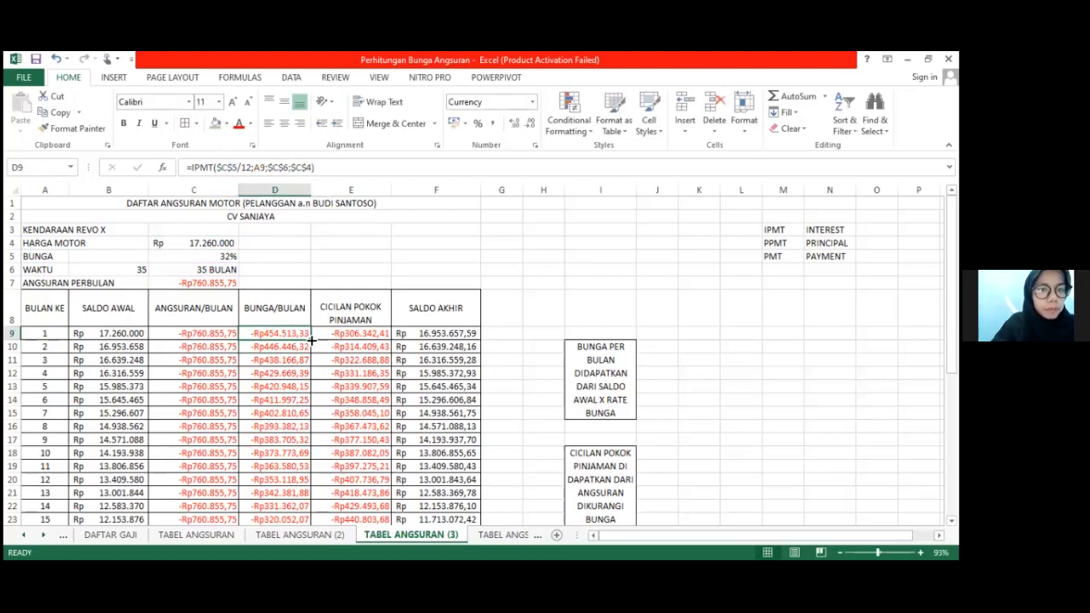
drag(312, 341, 301, 528)
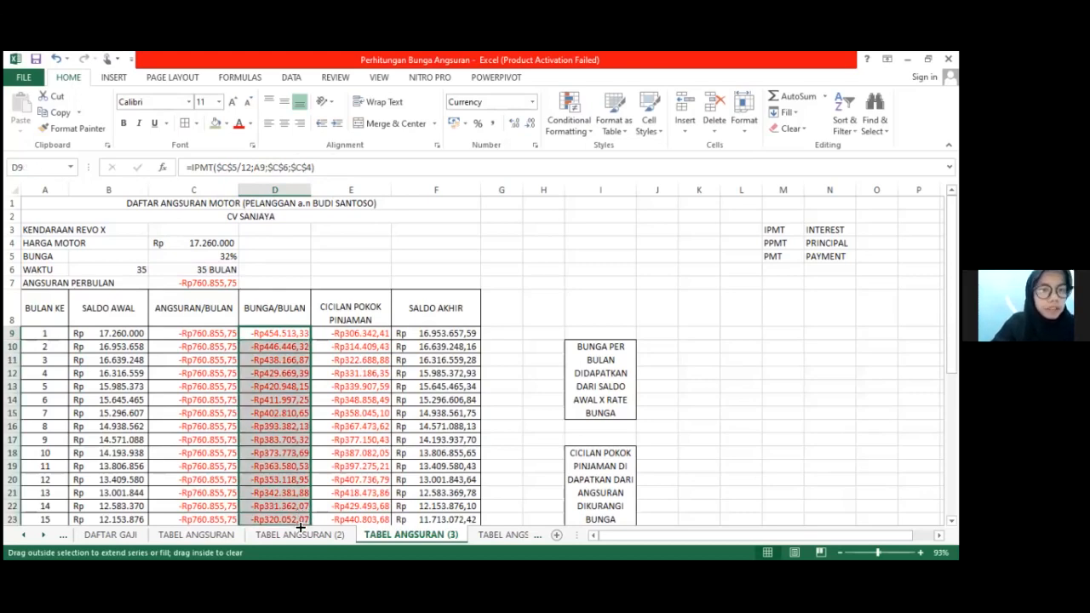
scroll(288, 479, down, 8)
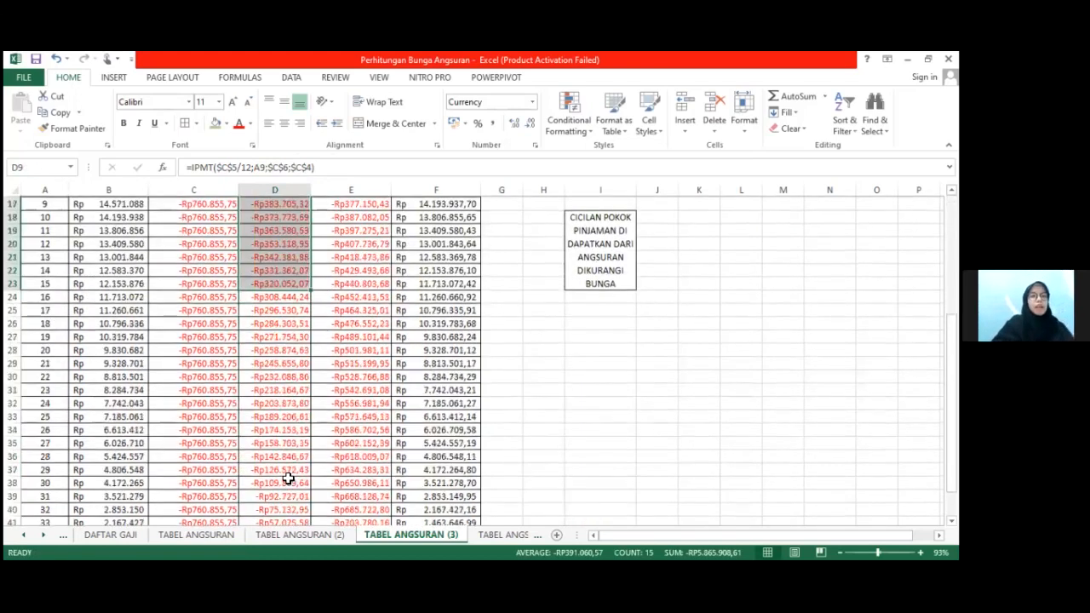
scroll(287, 479, up, 7)
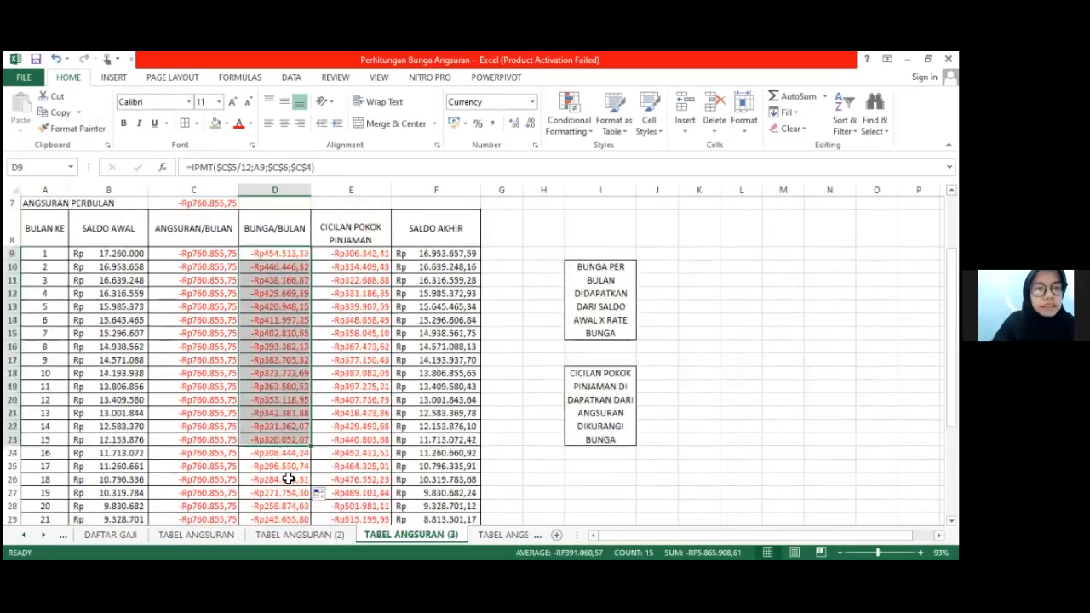
- Go through the rate, period, number of periods and present value arguments of month 1's CICILAN POKOK PINJAMAN PPMT formula
click(349, 293)
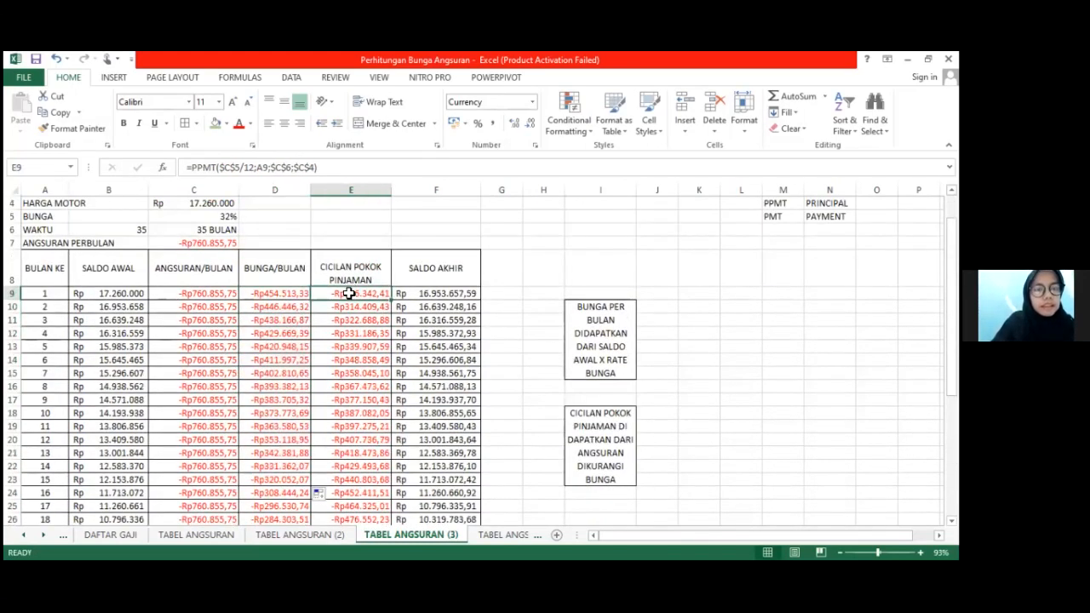
click(333, 170)
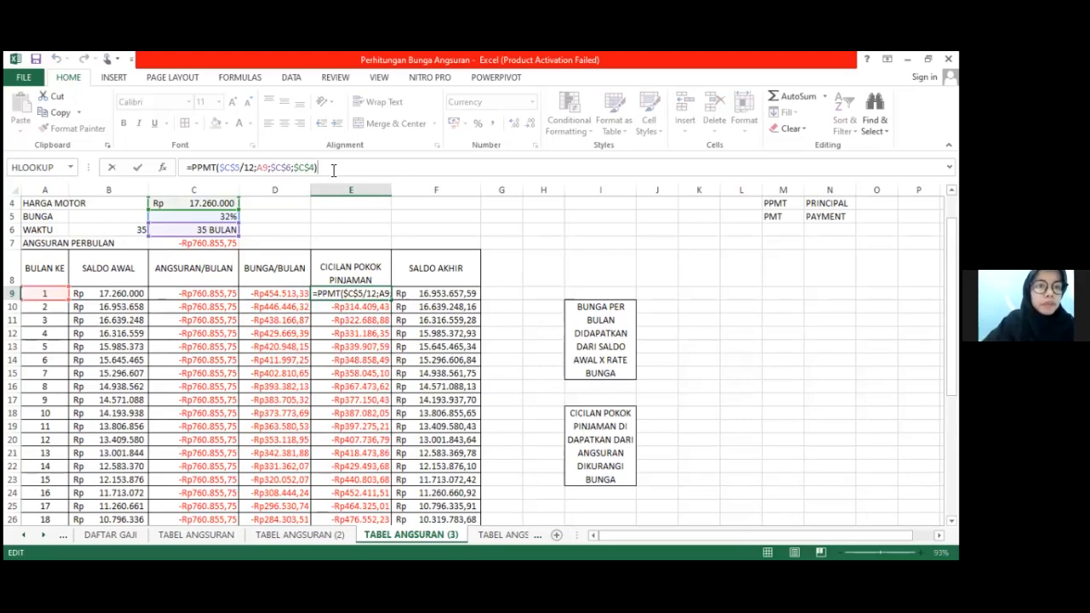
click(235, 170)
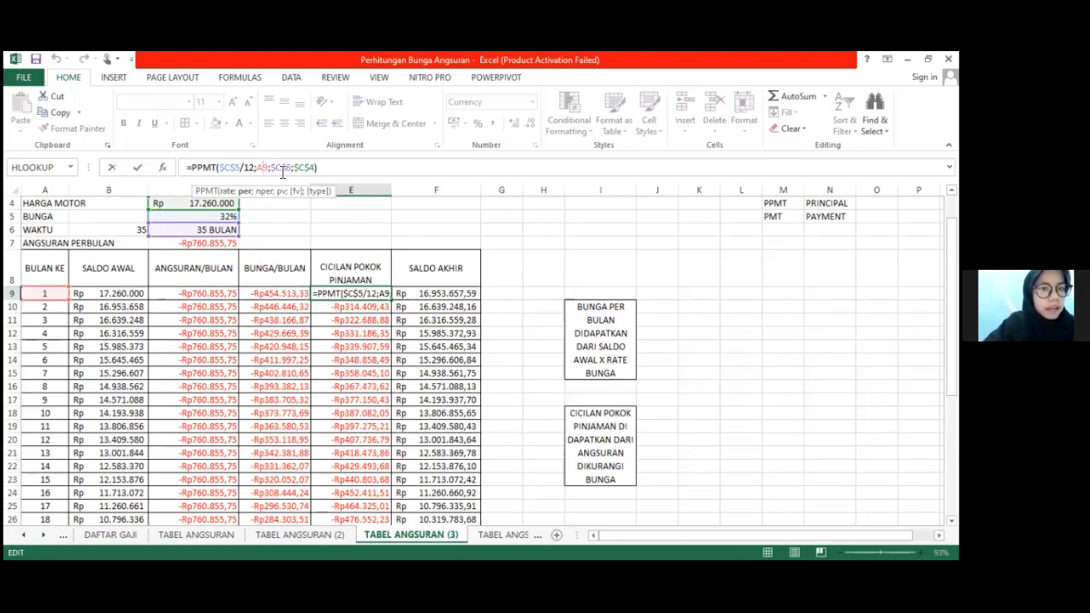
click(282, 170)
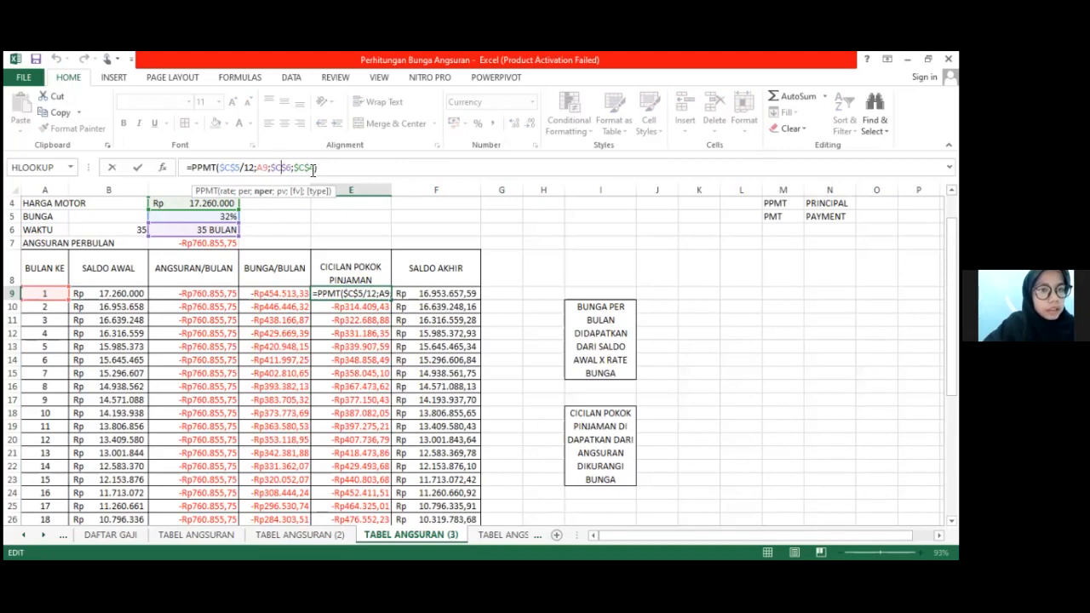
click(314, 169)
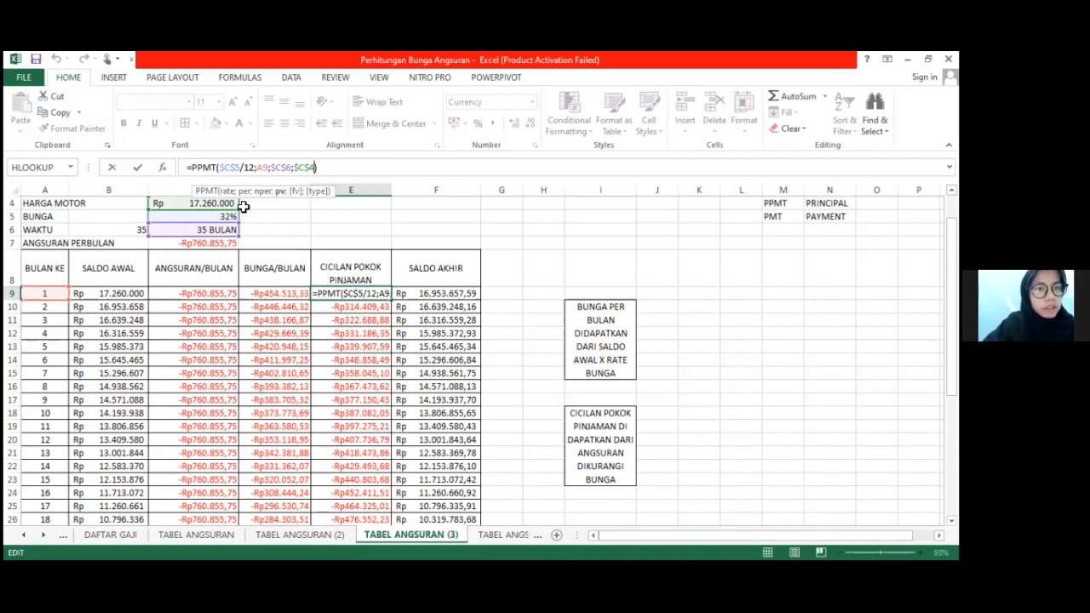
text())
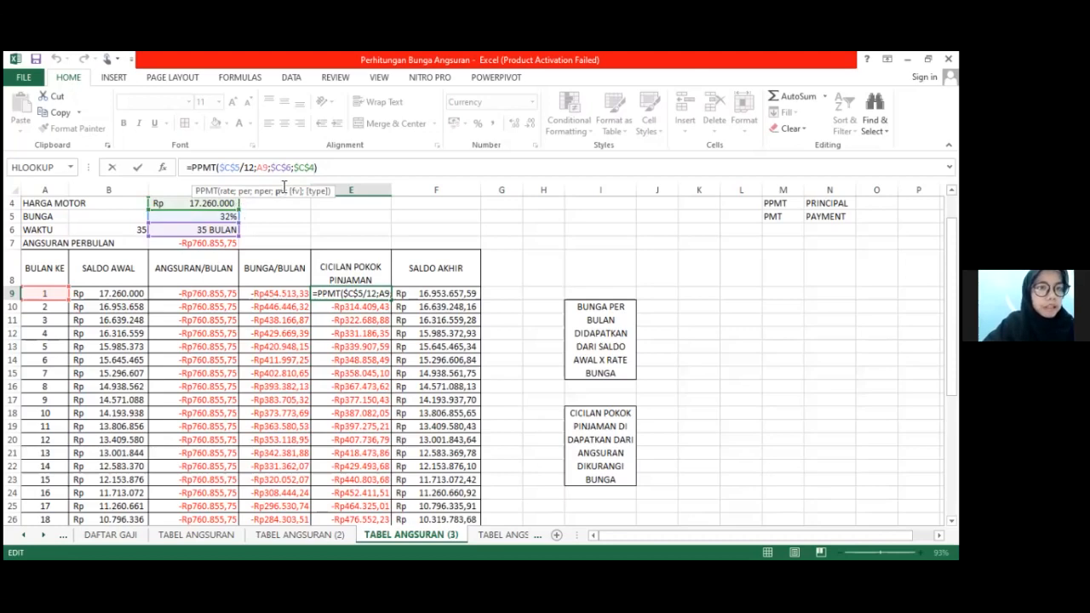
key(Return)
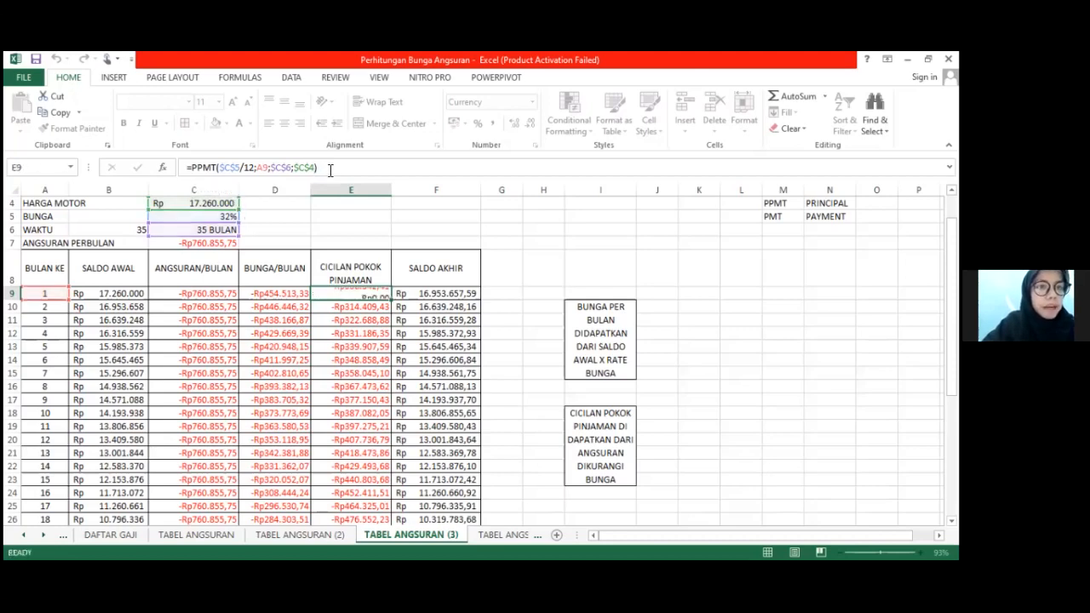
- Fill month 1's PPMT formula down the CICILAN POKOK PINJAMAN column through month 18 and check the remaining months
click(373, 296)
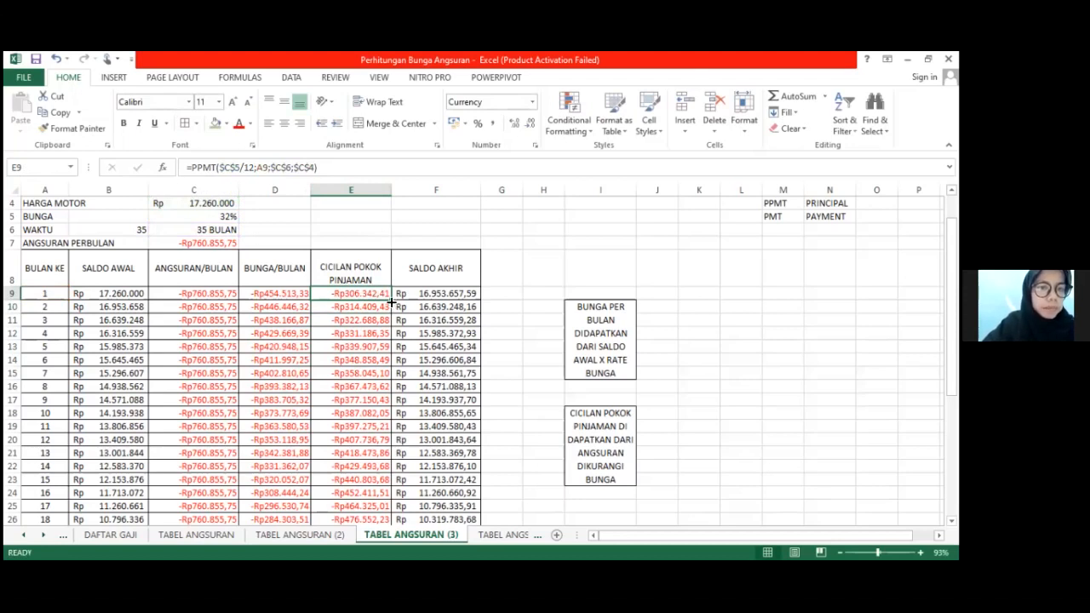
drag(391, 300, 383, 528)
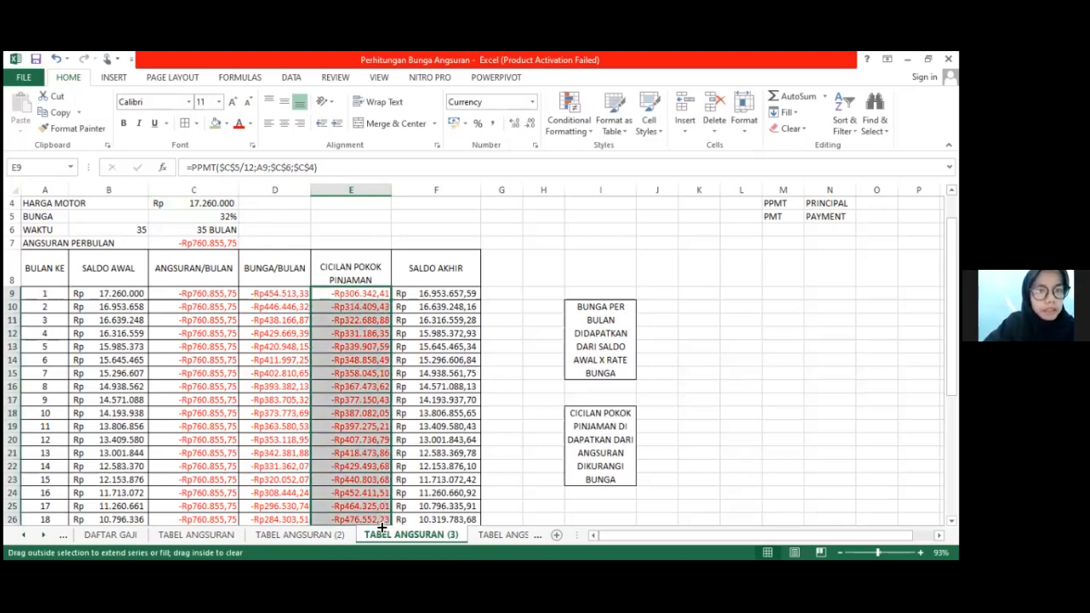
scroll(352, 438, down, 5)
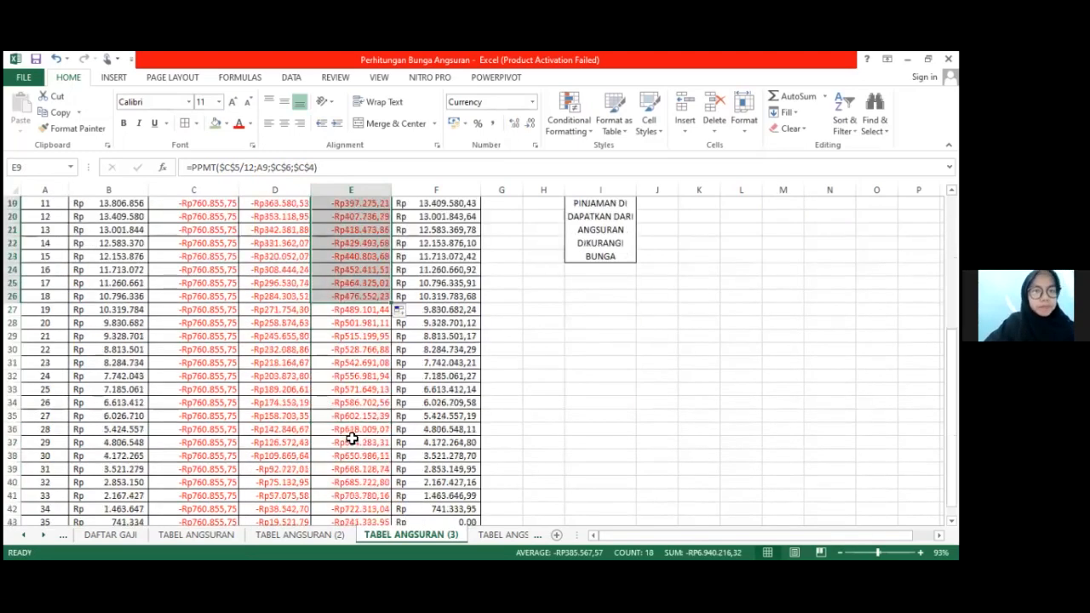
- Look over the remaining CICILAN POKOK PINJAMAN months and the SALDO AKHIR column of the motorcycle installment table
scroll(351, 438, down, 3)
scroll(353, 438, up, 9)
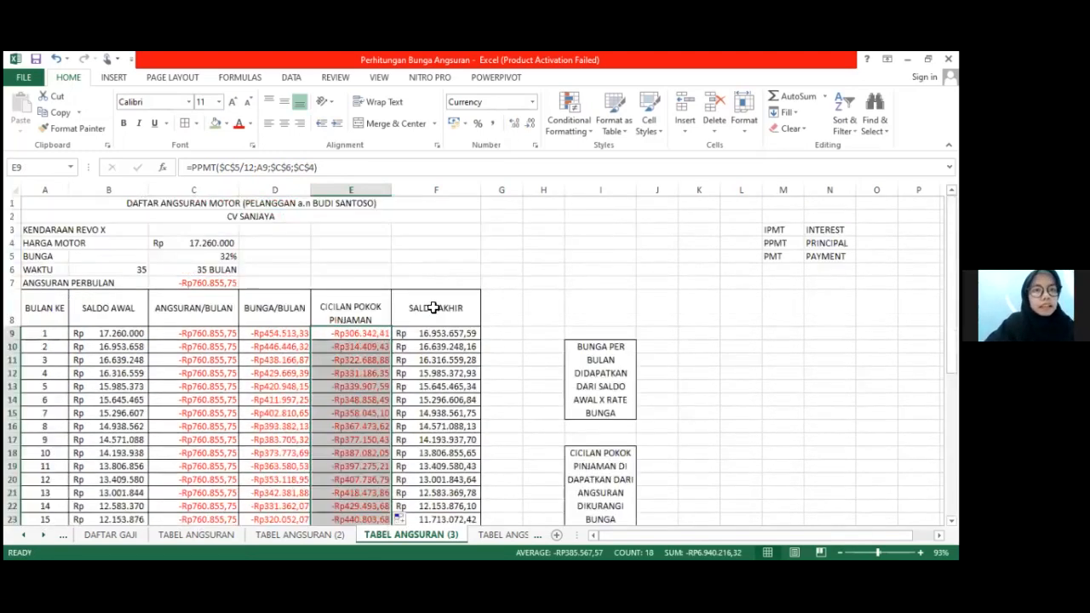
click(435, 314)
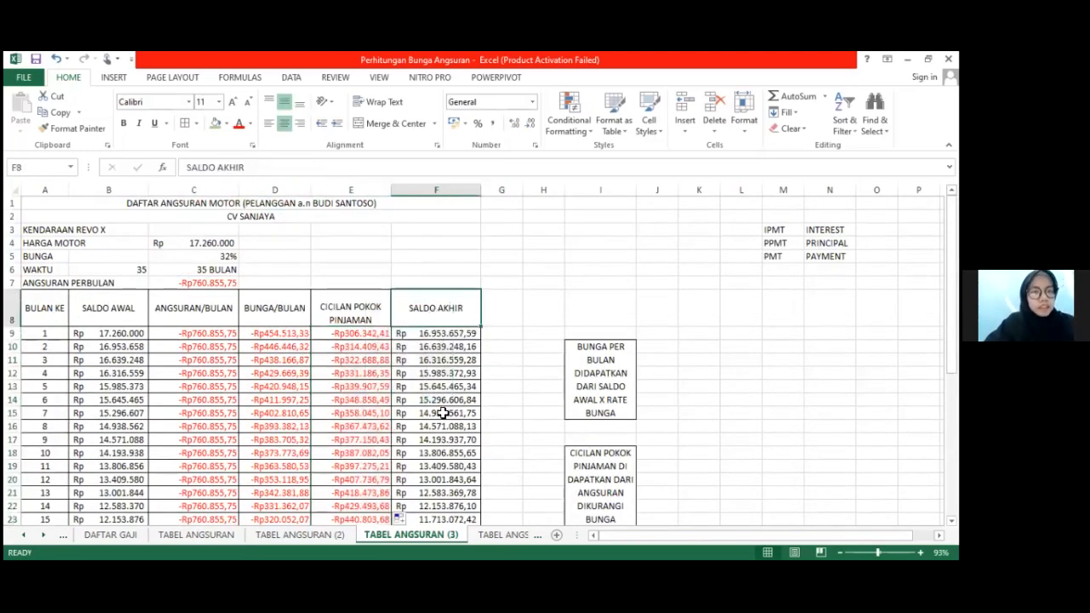
scroll(443, 413, down, 4)
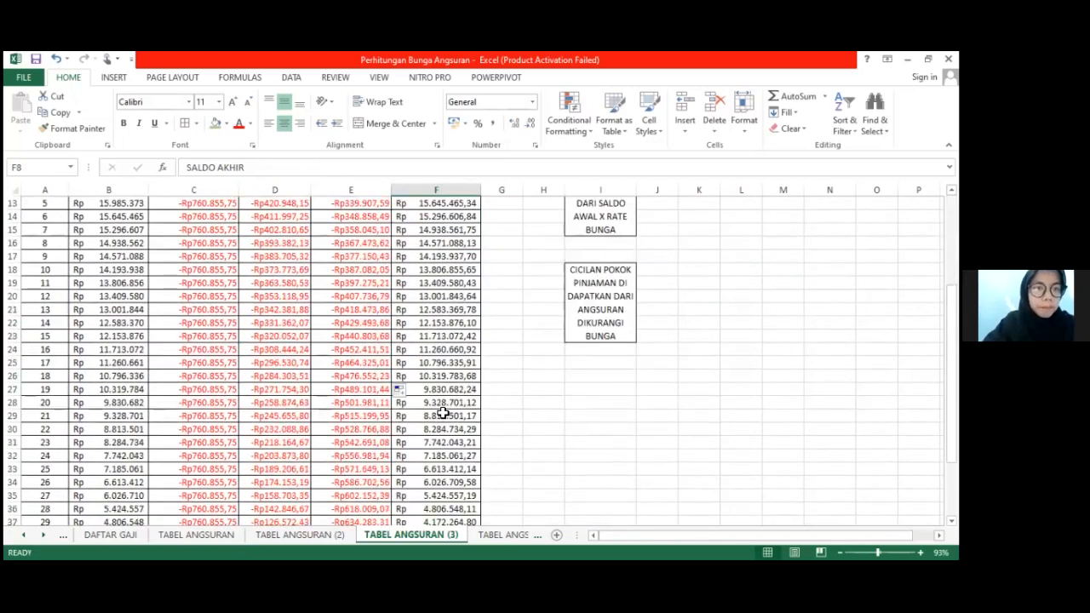
scroll(443, 413, up, 3)
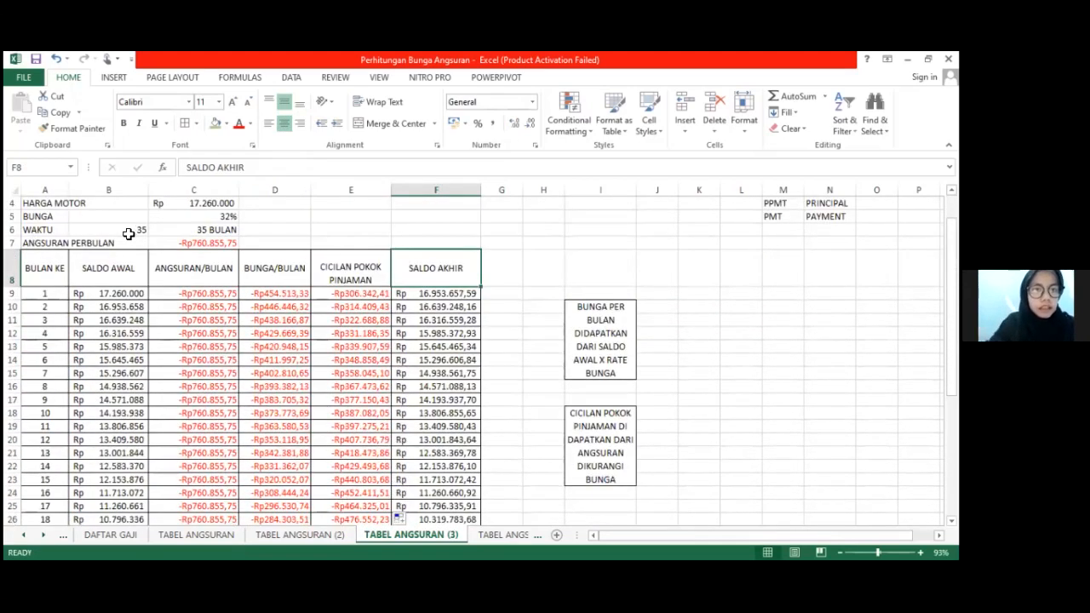
- Go through the rate, payment and present value arguments of the WAKTU formula in B6 and re-enter it as =NPER(C5/12;C7;C4)
click(130, 232)
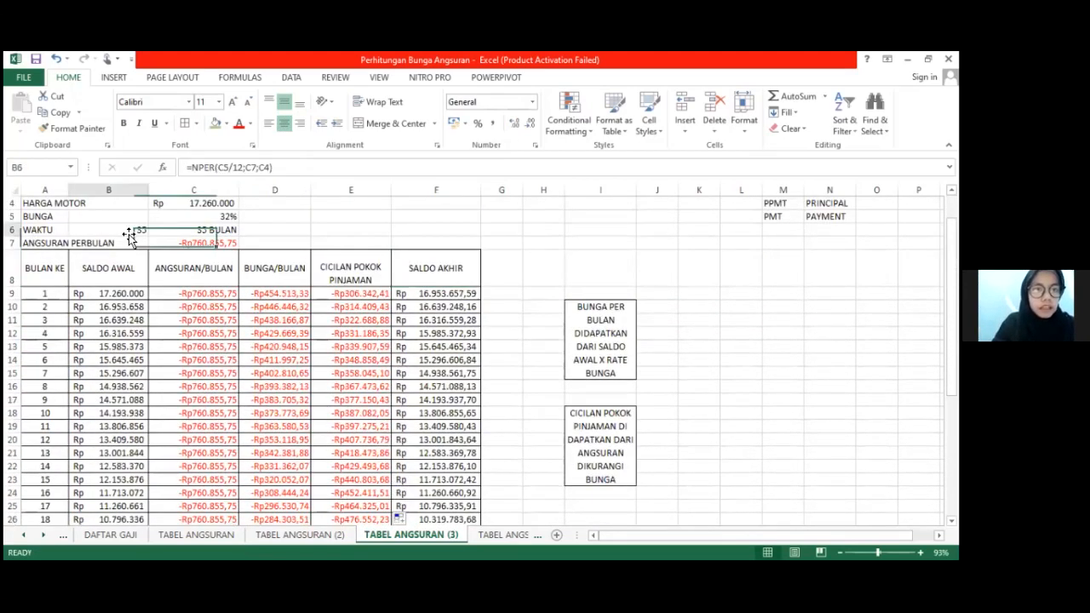
click(285, 167)
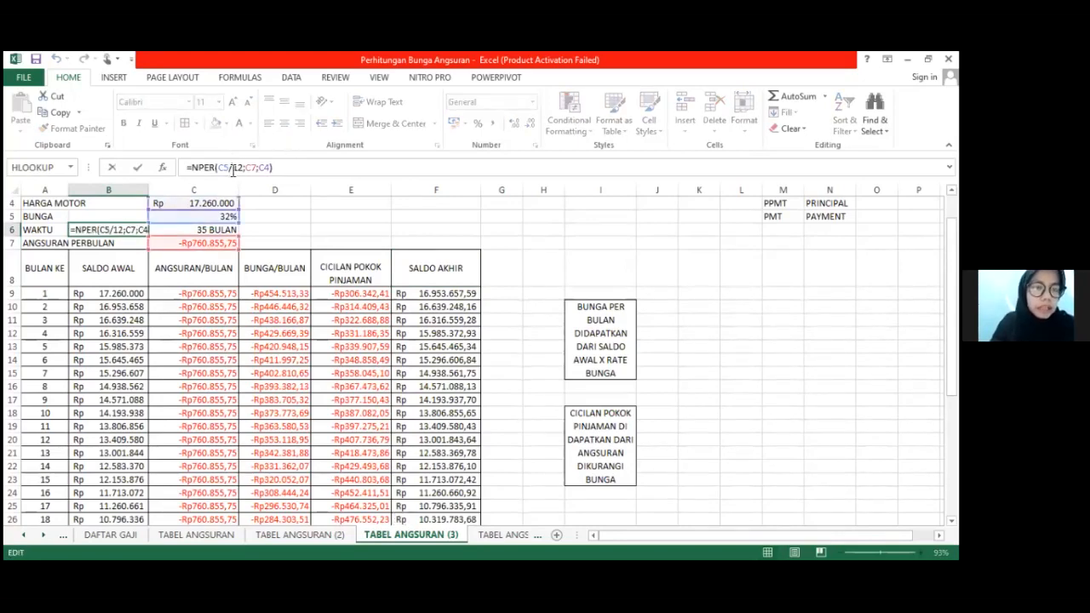
click(234, 170)
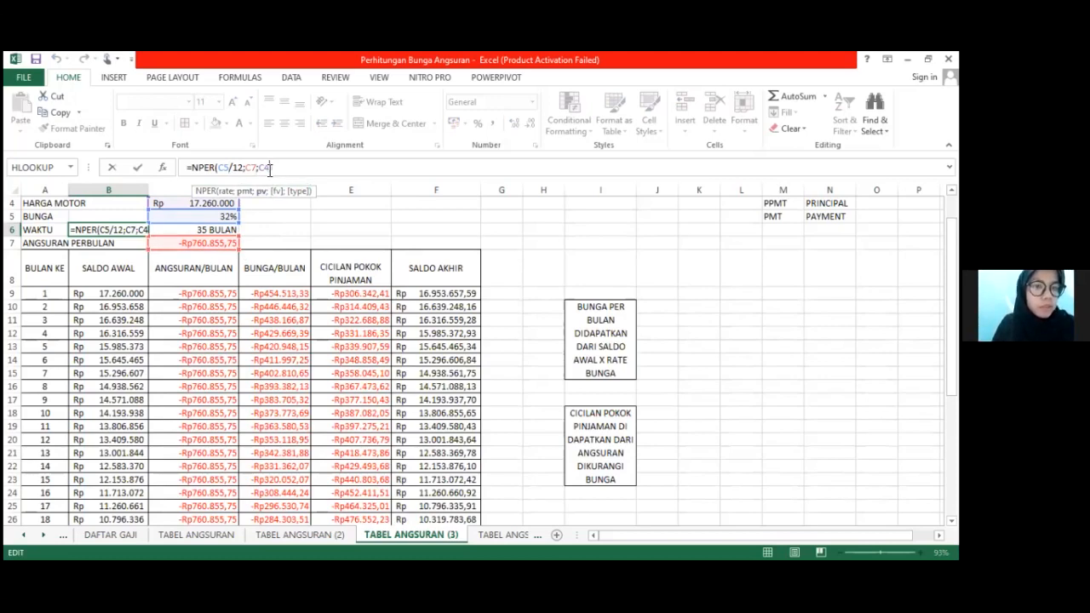
text())
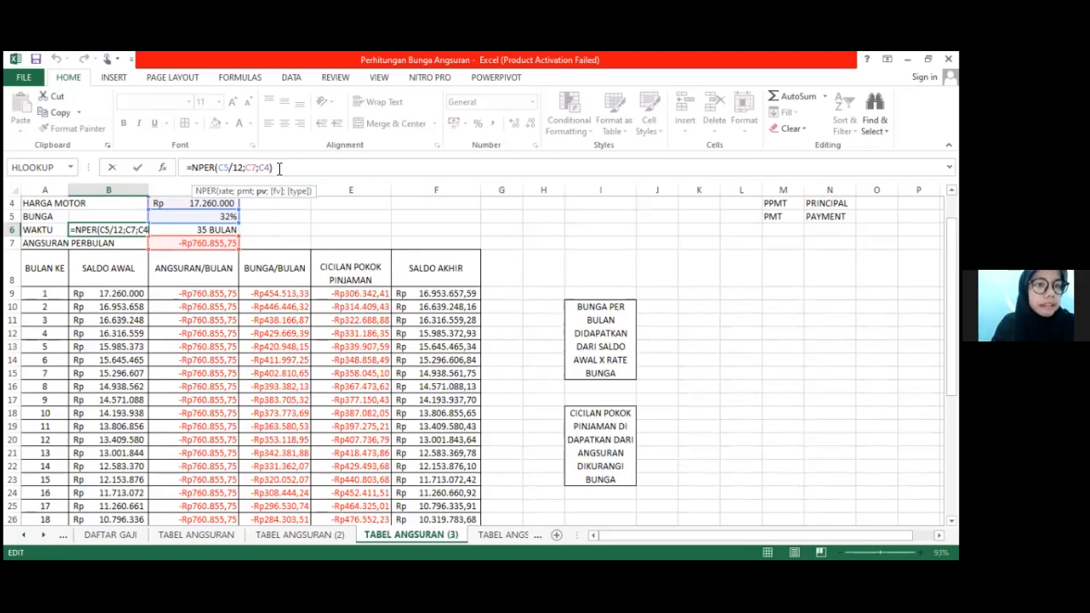
key(Return)
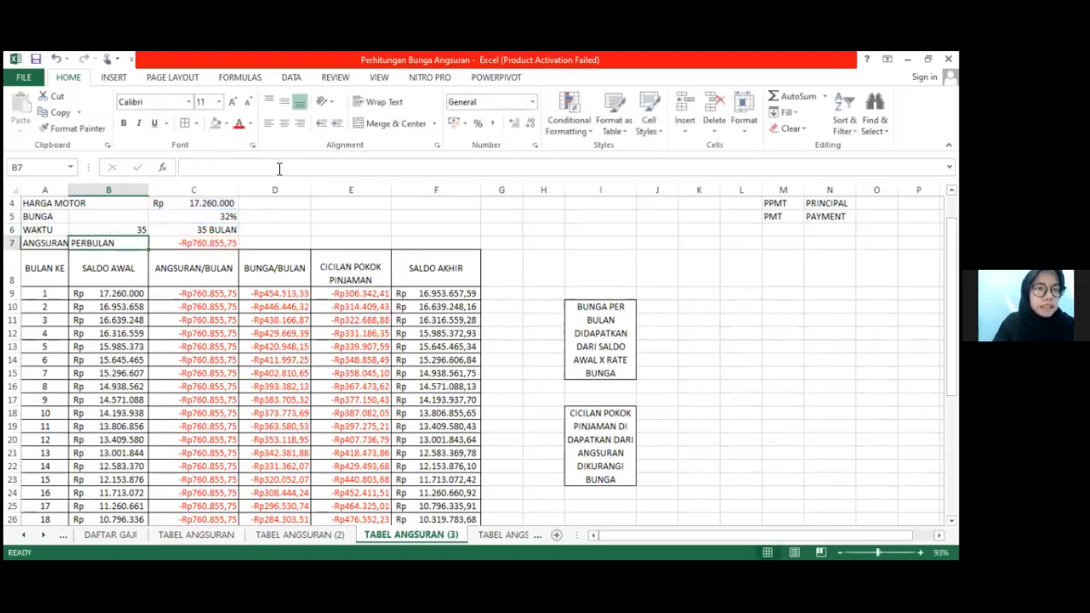